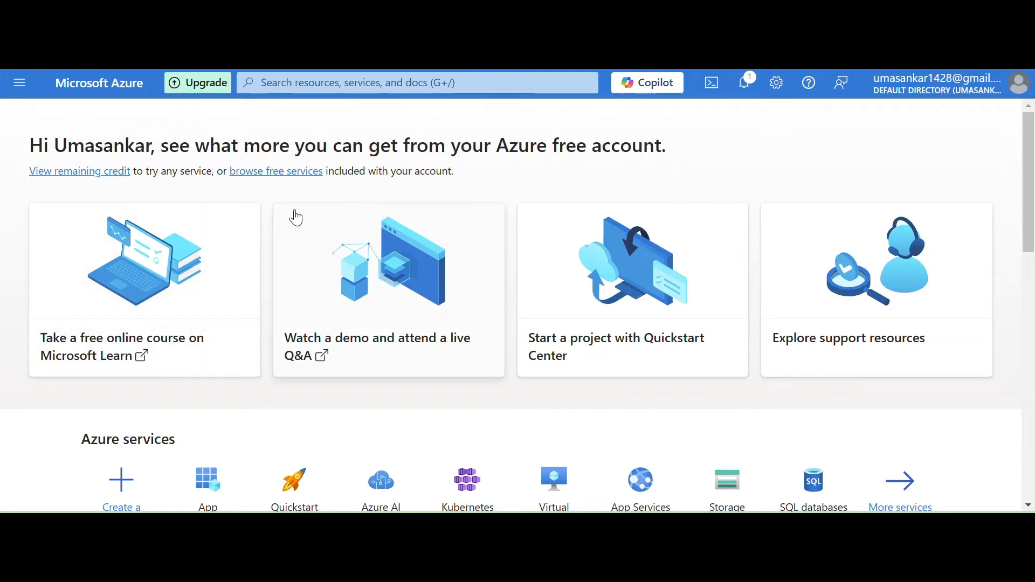
Open the App registrations service and list all applications in the directory.
{"action": "left_click", "coordinate": [287, 85]}
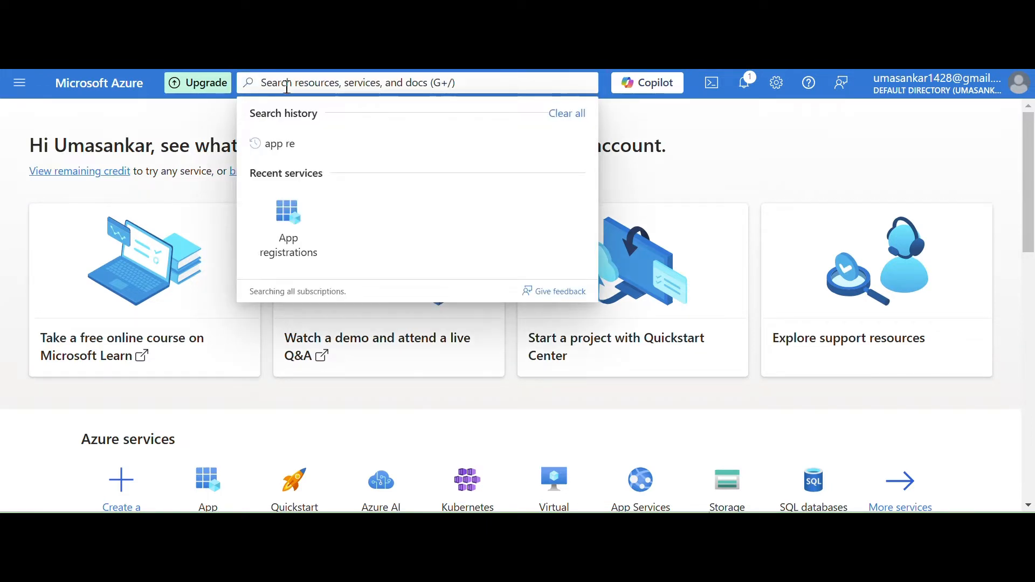
{"action": "left_click", "coordinate": [298, 245]}
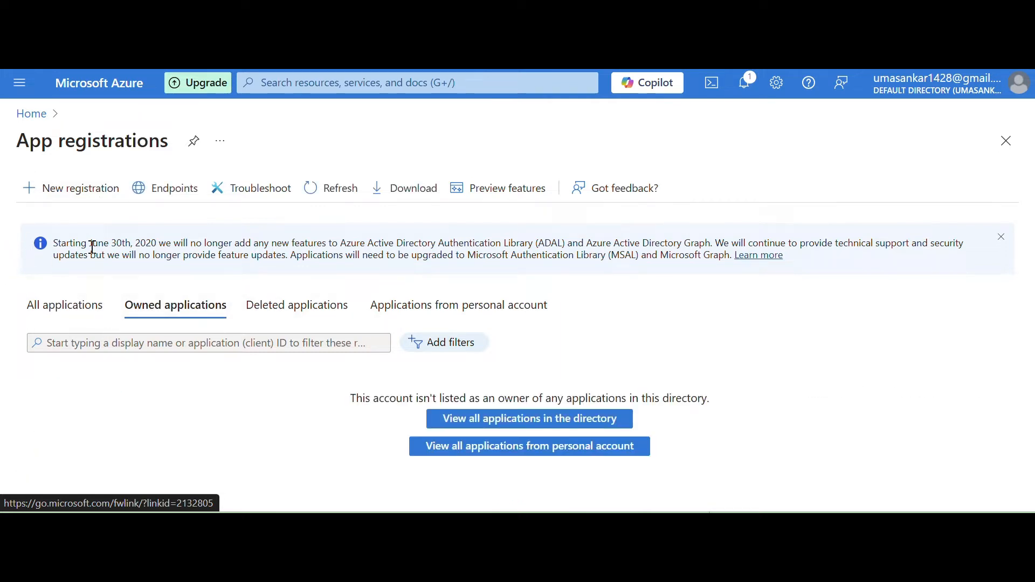
{"action": "left_click", "coordinate": [49, 317]}
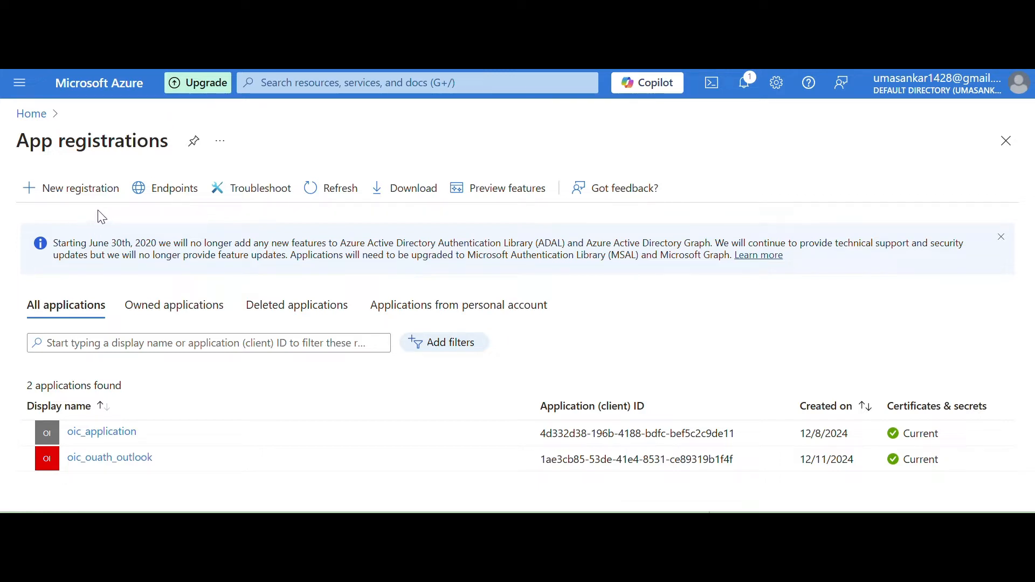
Start a new registration named oic_api_postman for accounts in any organizational directory and personal Microsoft accounts.
{"action": "left_click", "coordinate": [78, 209]}
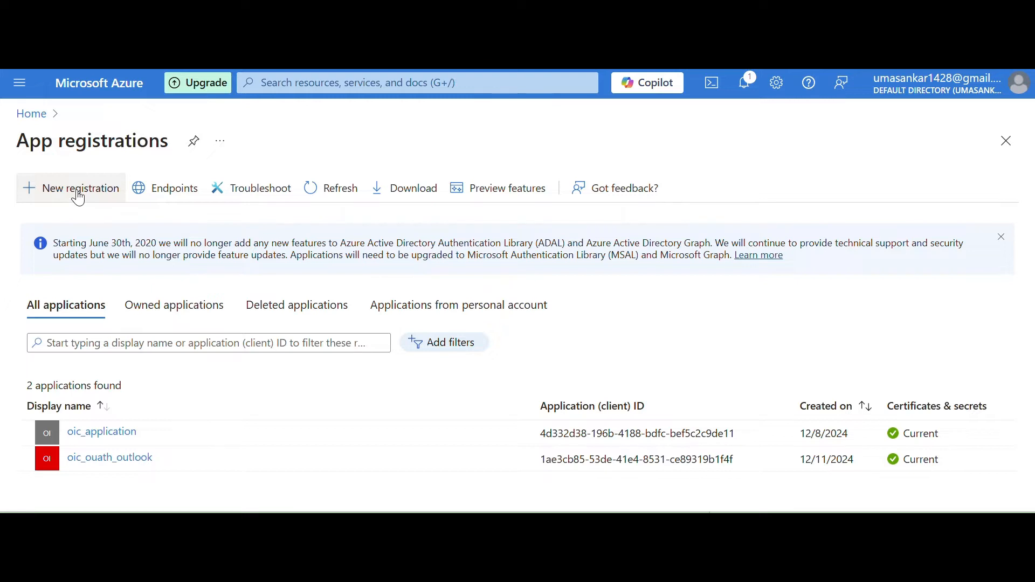
{"action": "left_click", "coordinate": [35, 250]}
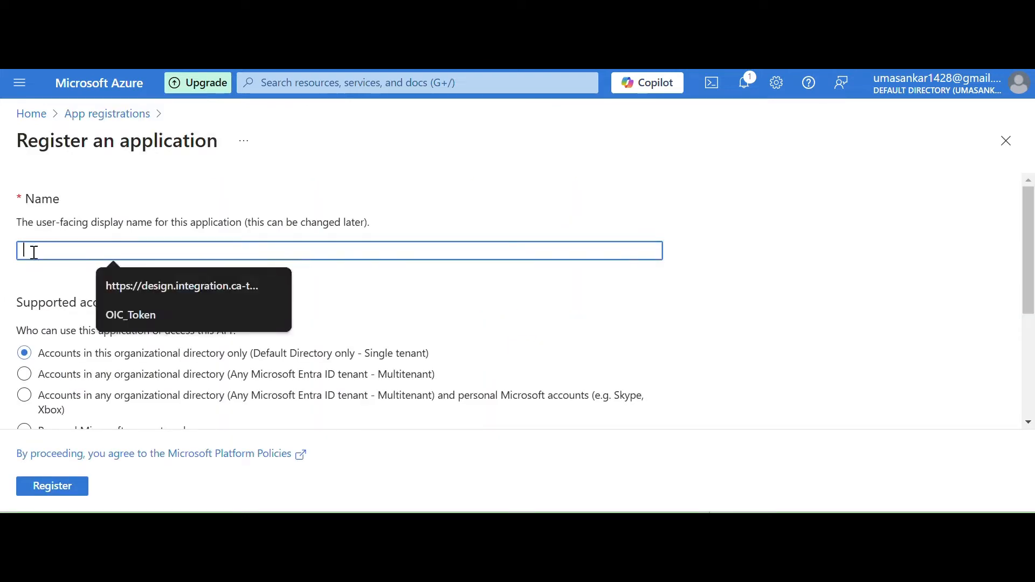
{"action": "type", "text": "oic"}
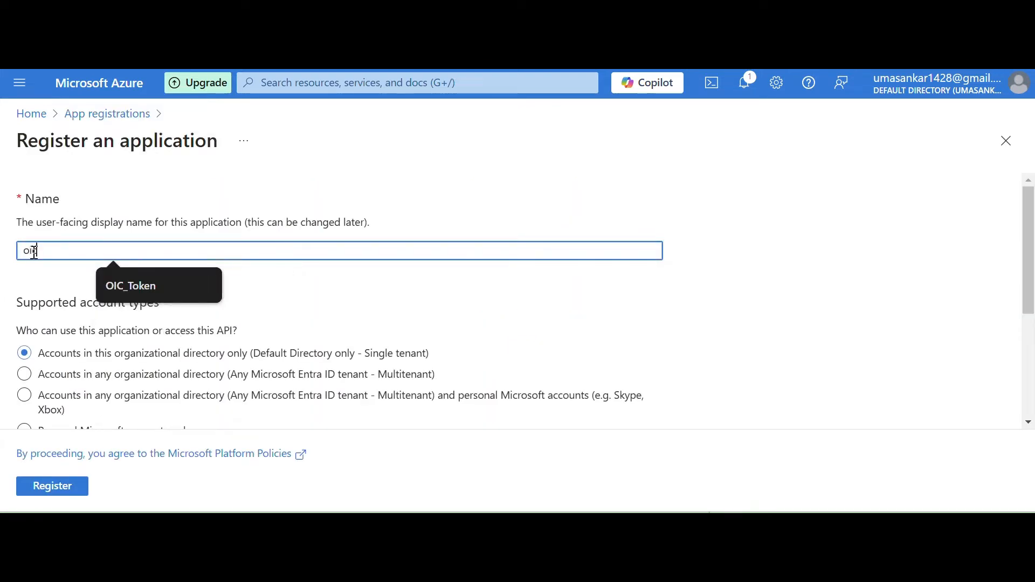
{"action": "type", "text": "_postmand"}
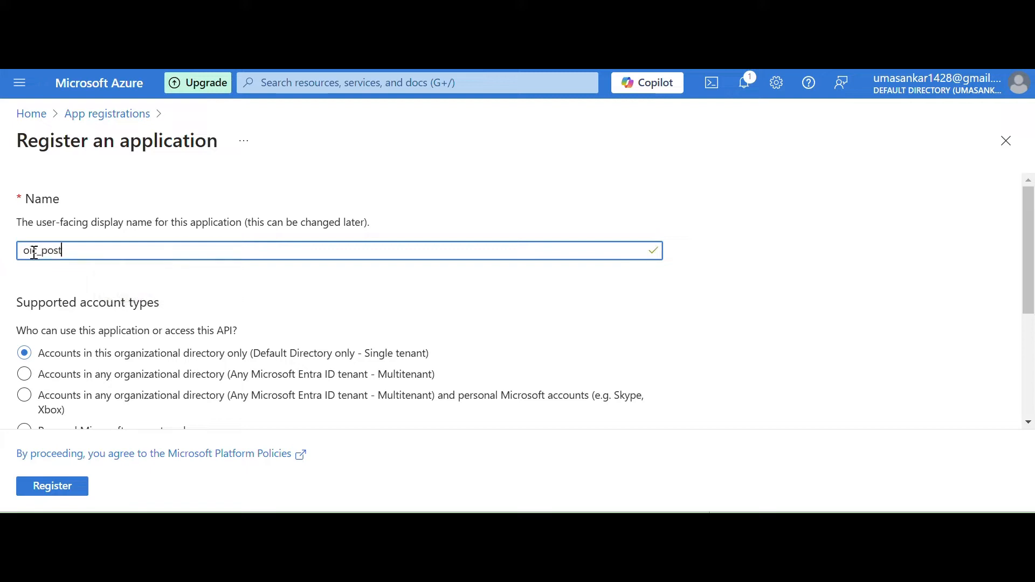
{"action": "key", "text": "BackSpace"}
{"action": "key", "text": "BackSpace"}
{"action": "key", "text": "BackSpace"}
{"action": "key", "text": "BackSpace"}
{"action": "key", "text": "BackSpace"}
{"action": "type", "text": "api_postman"}
{"action": "left_click_drag", "start_coordinate": [1030, 285], "coordinate": [996, 303]}
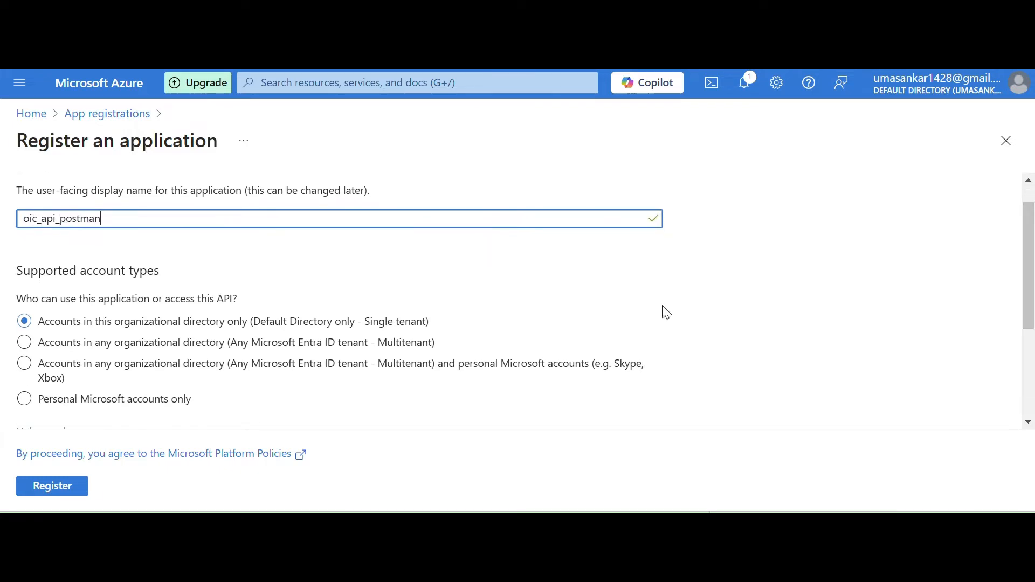
{"action": "left_click", "coordinate": [27, 370]}
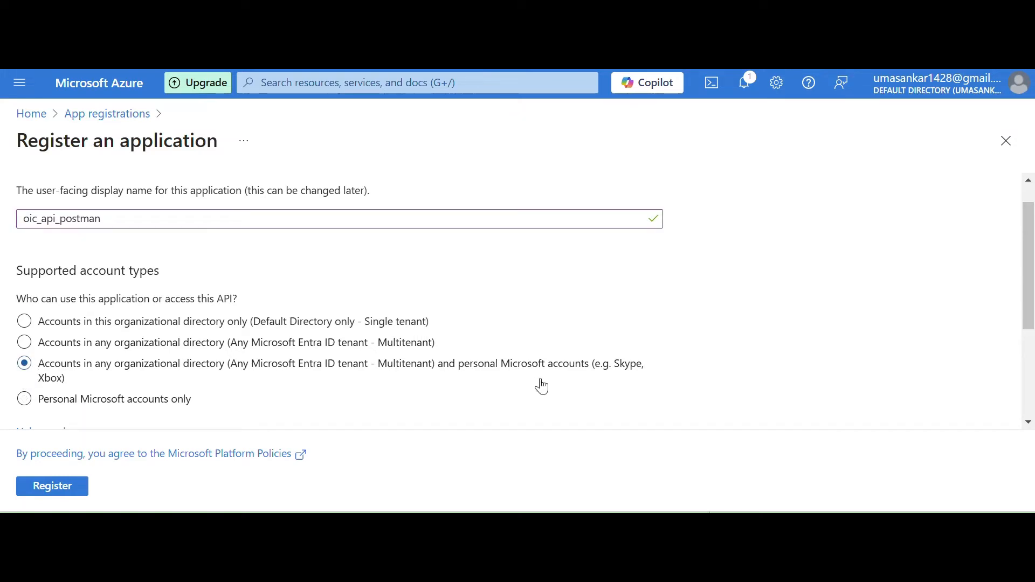
{"action": "left_click_drag", "start_coordinate": [1030, 252], "coordinate": [639, 381]}
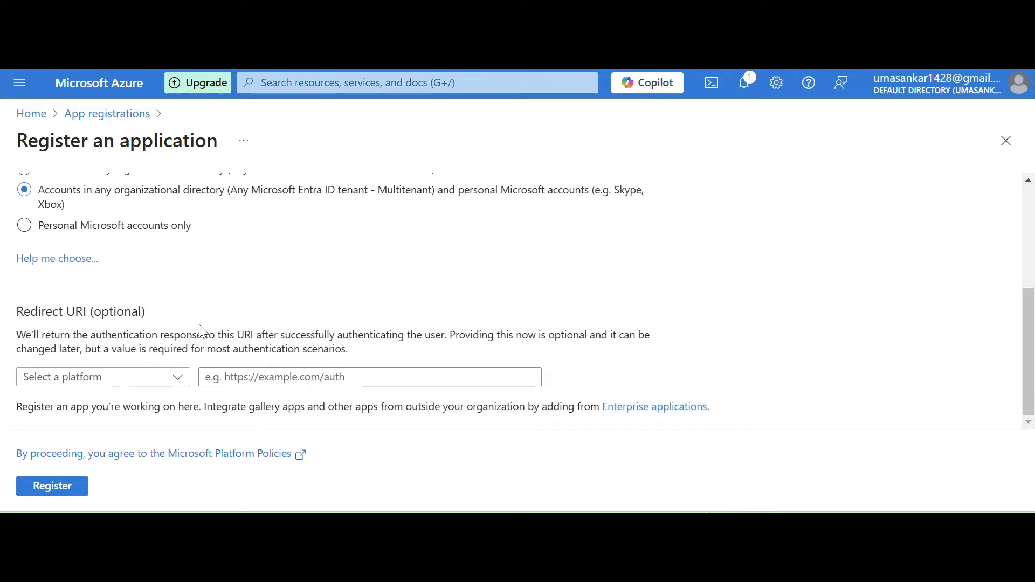
{"action": "left_click", "coordinate": [177, 377]}
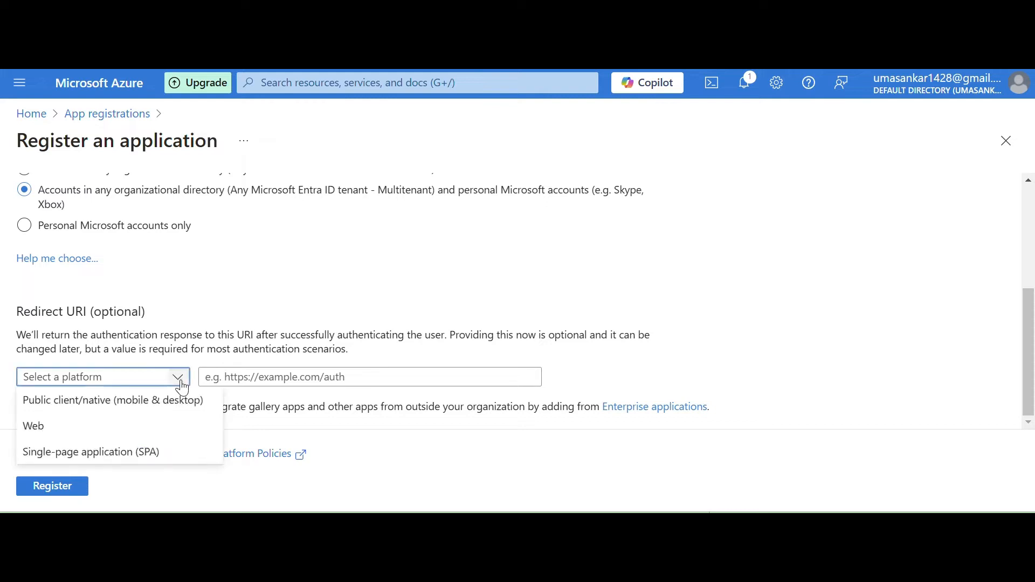
{"action": "left_click", "coordinate": [46, 431]}
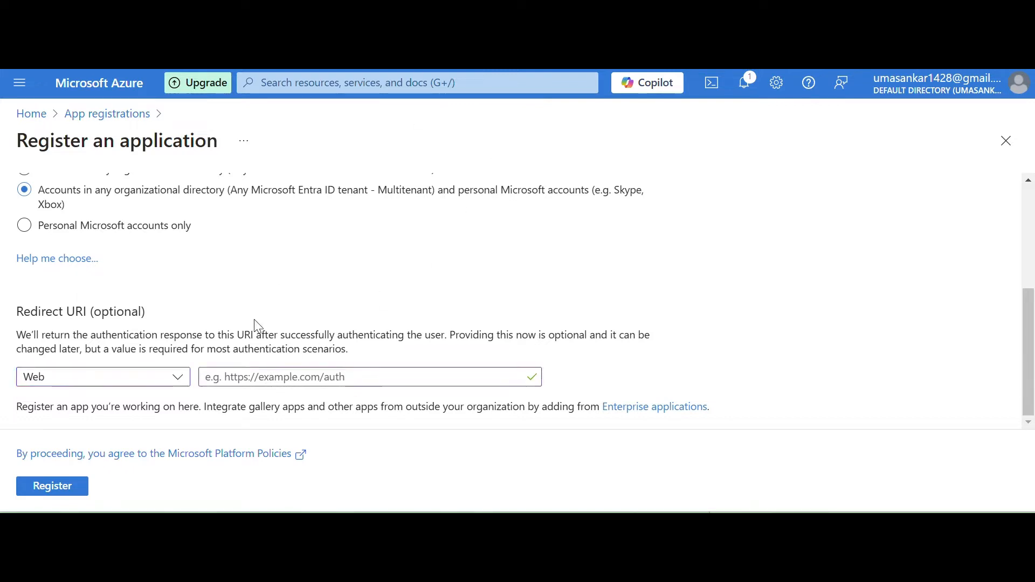
{"action": "left_click", "coordinate": [240, 378]}
{"action": "type", "text": "https://getpostman.com/oauth2/callback"}
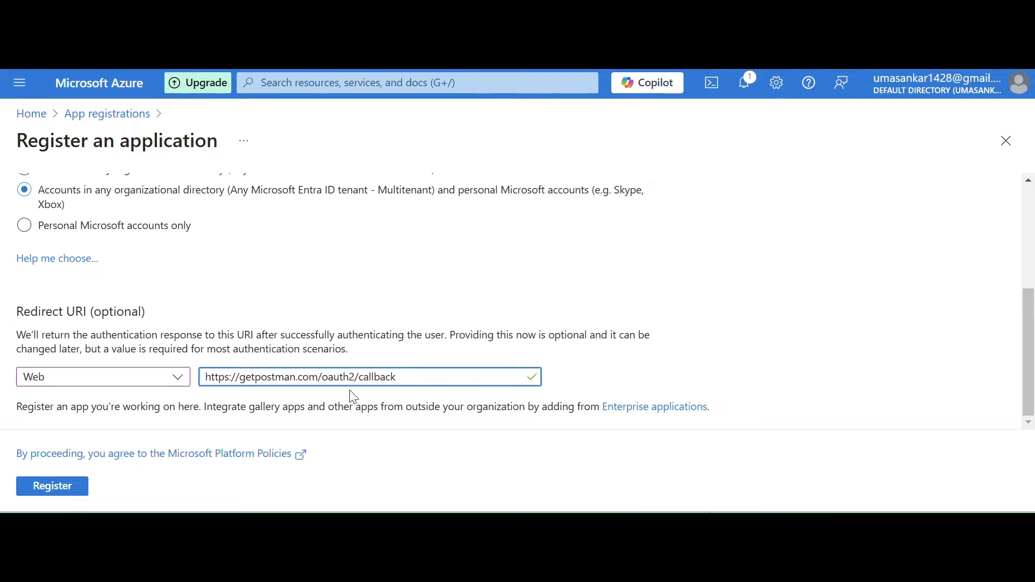
{"action": "left_click_drag", "start_coordinate": [403, 376], "coordinate": [200, 372]}
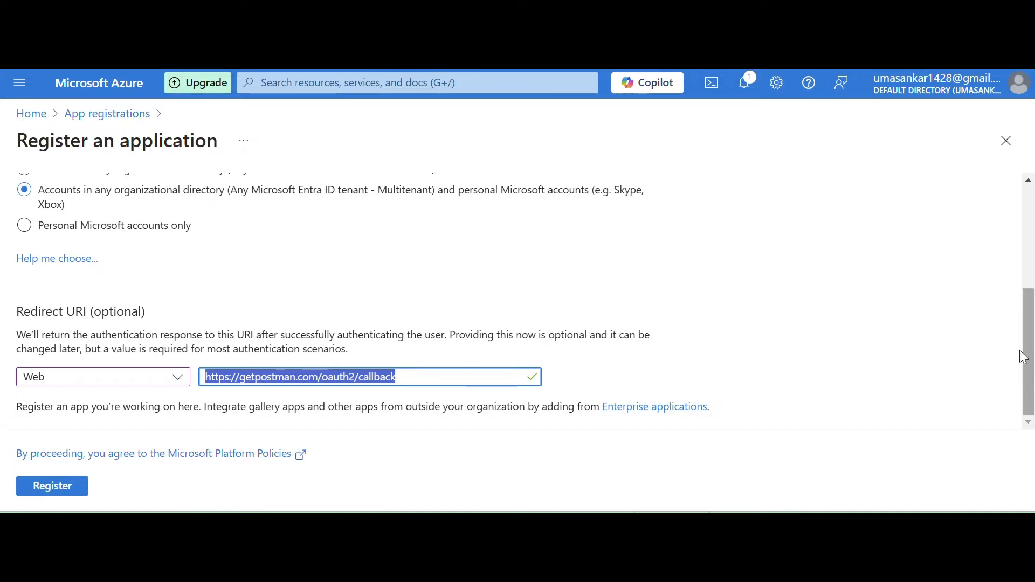
{"action": "left_click", "coordinate": [58, 494]}
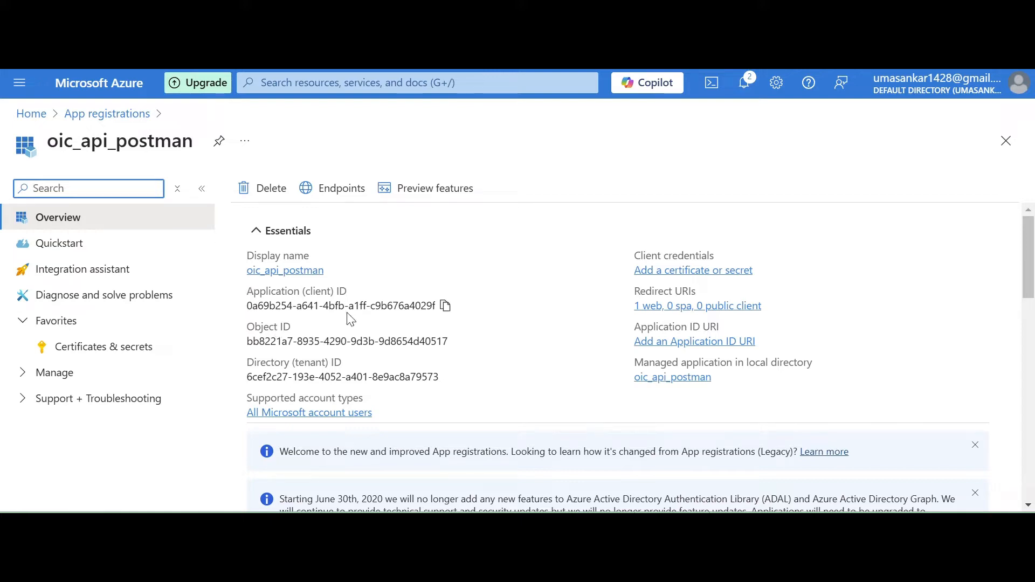
Copy the new app's application (client) ID and record it in the text editor on a line labelled "clinet".
{"action": "left_click", "coordinate": [445, 309]}
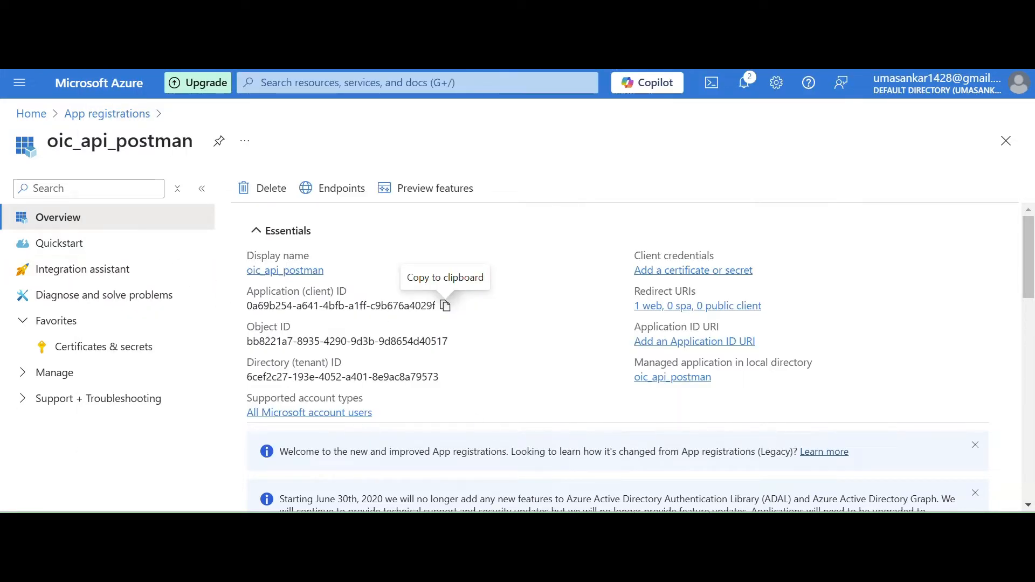
{"action": "left_click", "coordinate": [692, 524]}
{"action": "left_click", "coordinate": [656, 484]}
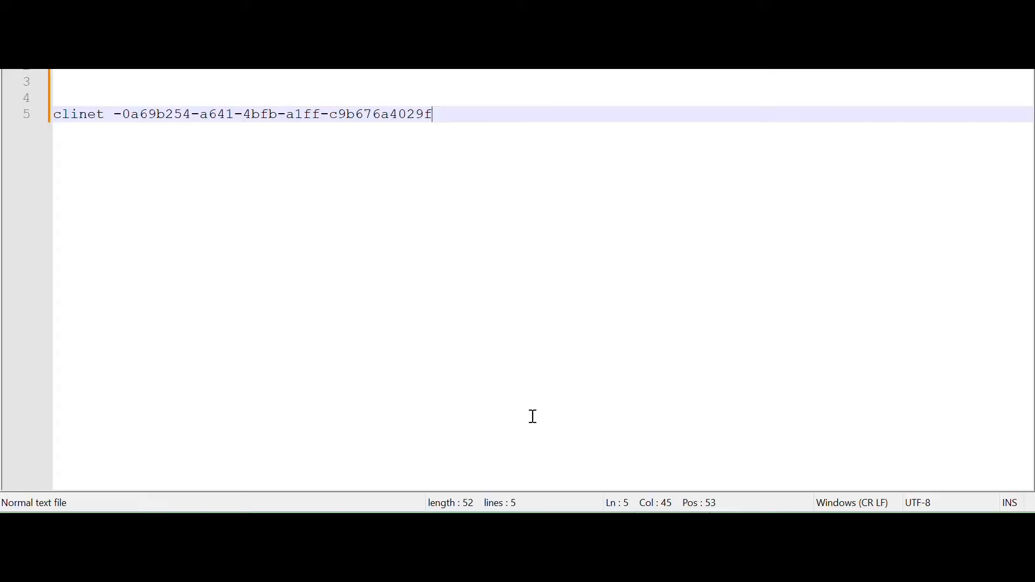
{"action": "left_click_drag", "start_coordinate": [451, 130], "coordinate": [53, 115]}
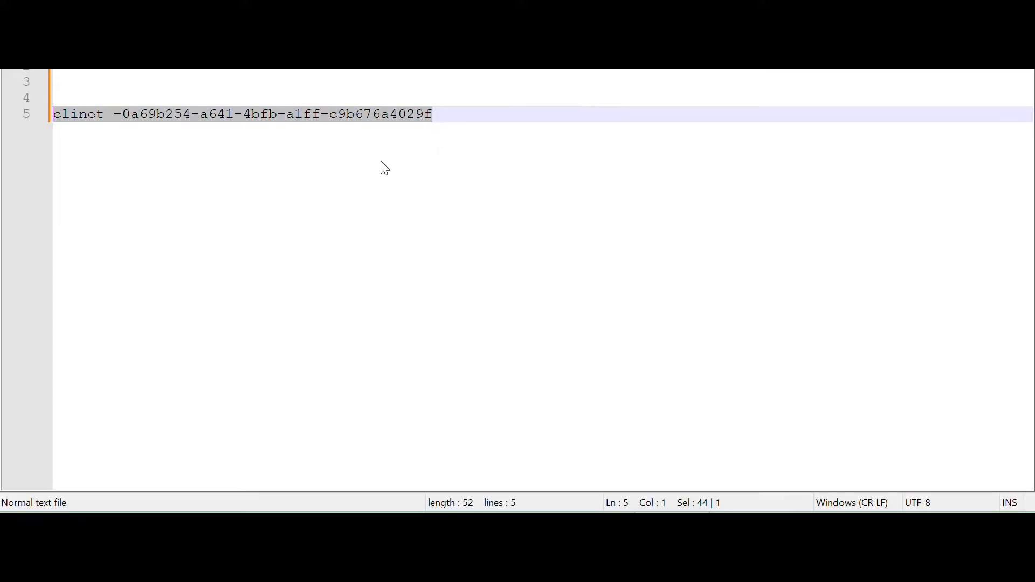
Return to the Azure portal and add a client secret to oic_api_postman with description oic_postman and 180 days expiry.
{"action": "key", "text": "alt+Tab"}
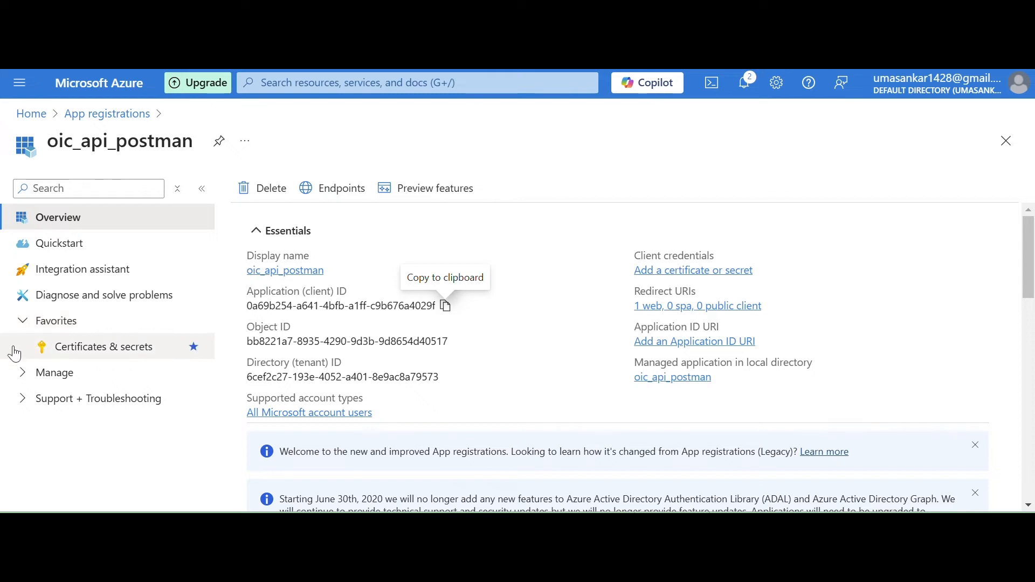
{"action": "left_click", "coordinate": [294, 271]}
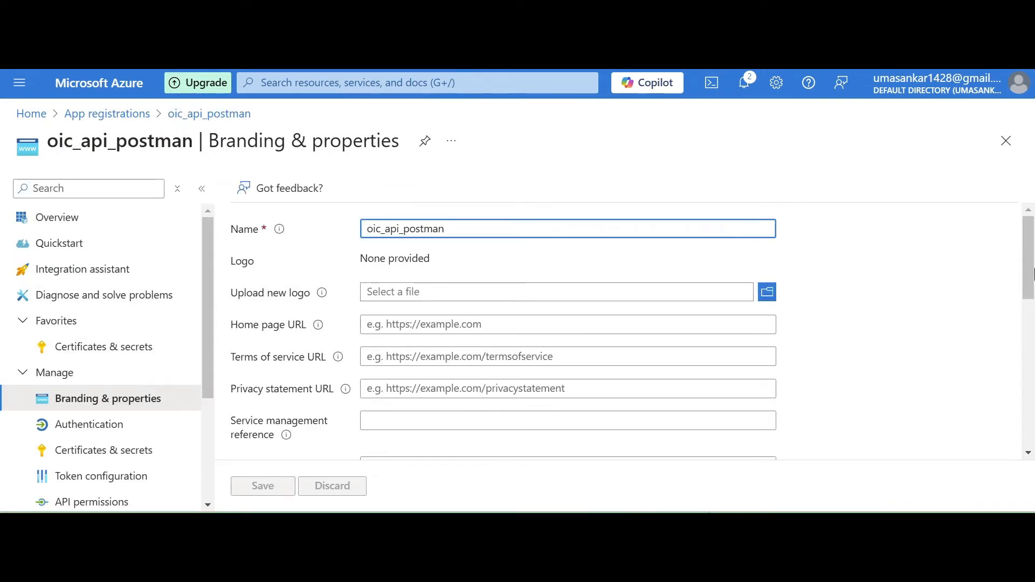
{"action": "left_click_drag", "start_coordinate": [209, 308], "coordinate": [207, 362]}
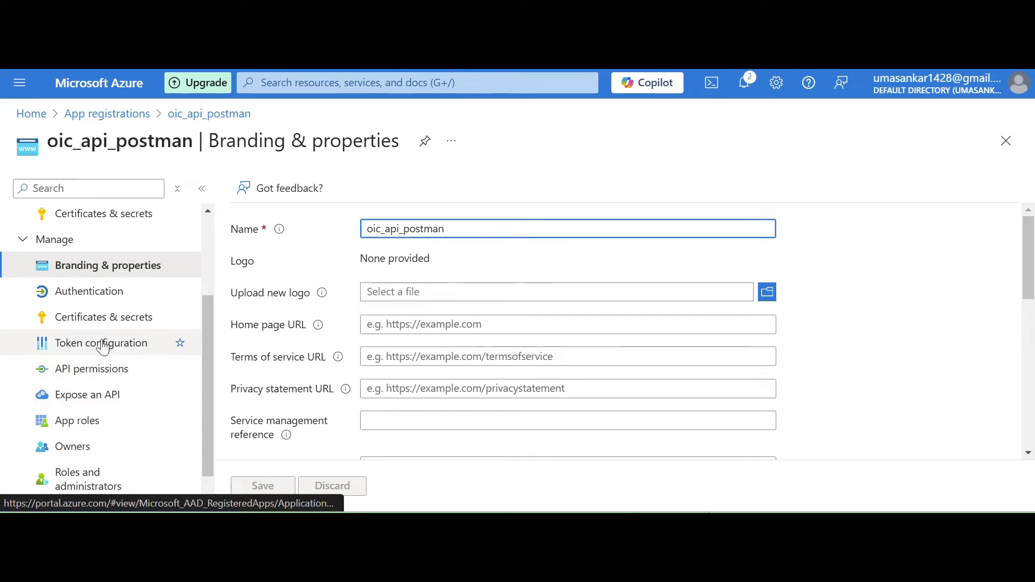
{"action": "left_click", "coordinate": [109, 318]}
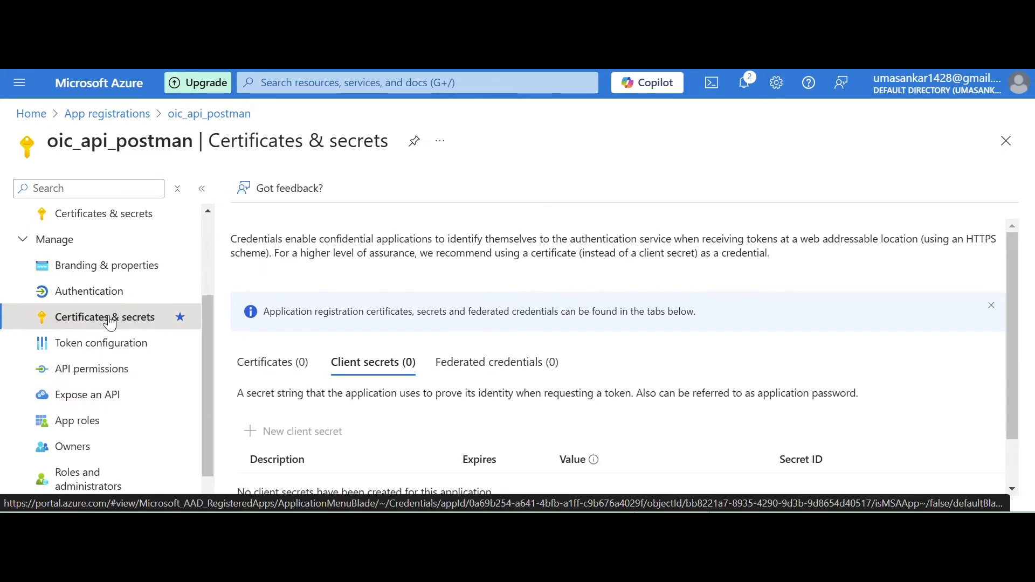
{"action": "left_click_drag", "start_coordinate": [1015, 247], "coordinate": [1017, 306]}
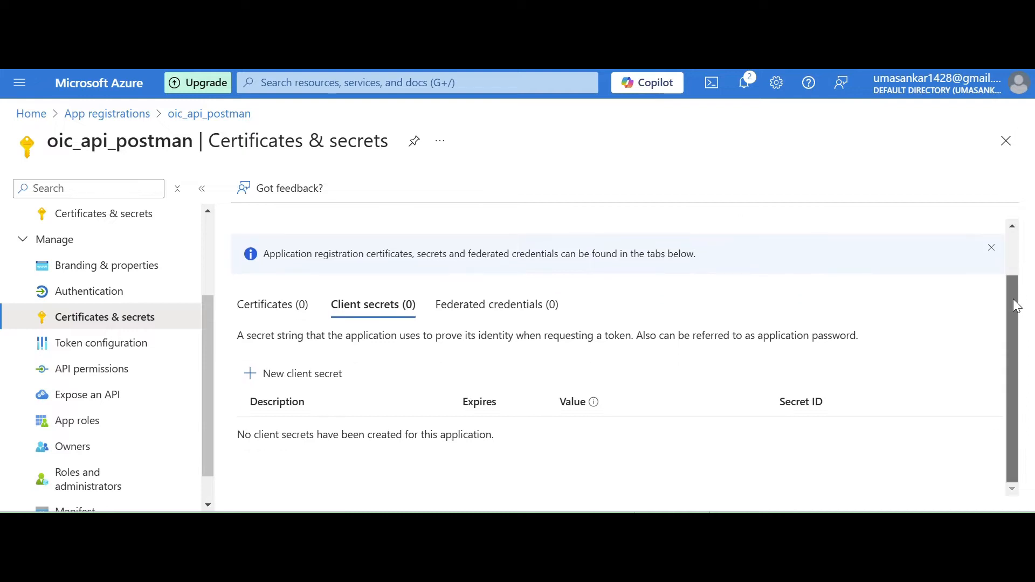
{"action": "left_click", "coordinate": [280, 385]}
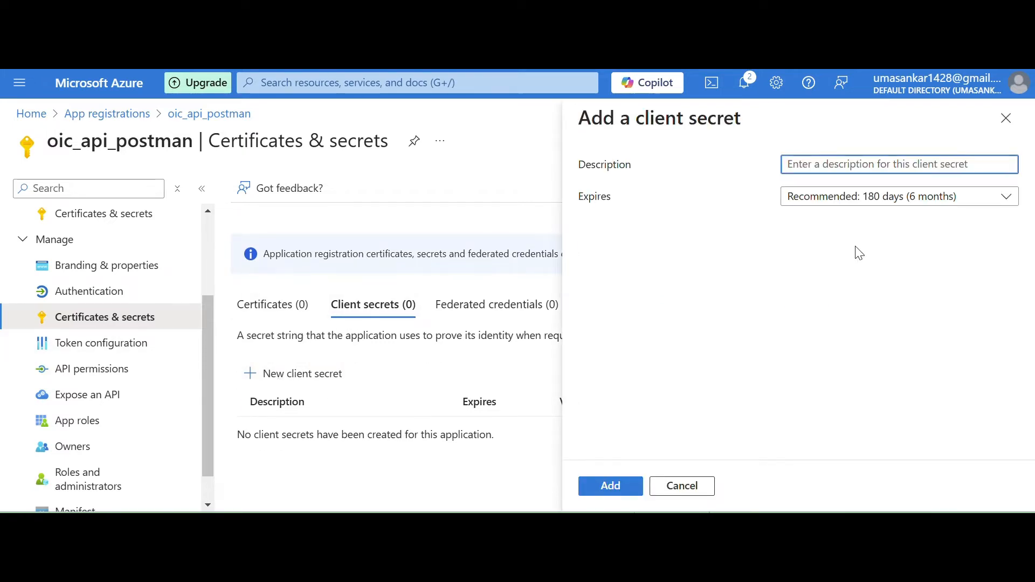
{"action": "type", "text": "oic_postman"}
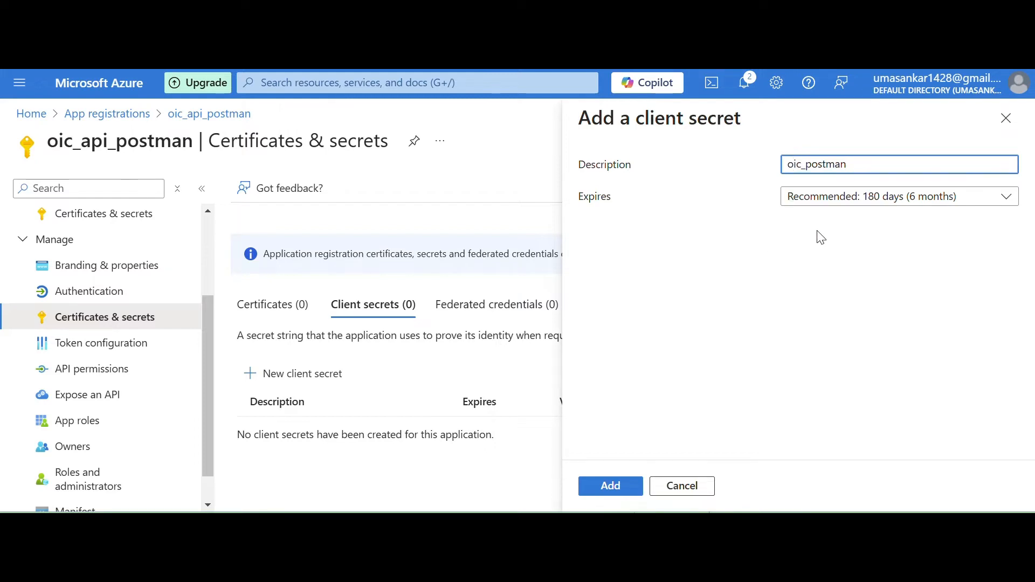
{"action": "left_click", "coordinate": [916, 200]}
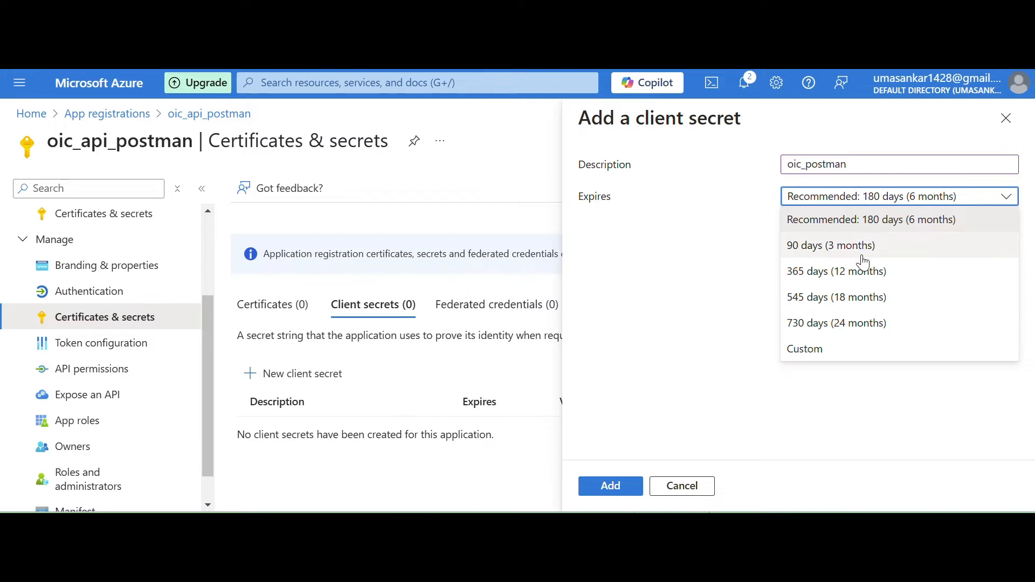
{"action": "left_click", "coordinate": [934, 225]}
{"action": "left_click", "coordinate": [605, 488]}
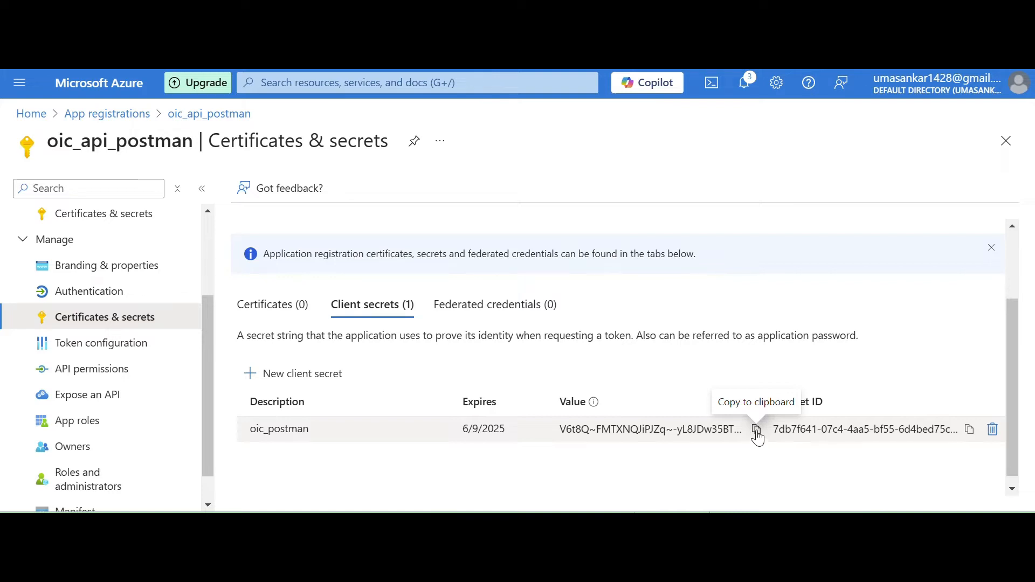
Copy the client secret's value into the text editor on a line labelled "Secret Code", and return to the Azure portal.
{"action": "left_click", "coordinate": [756, 431]}
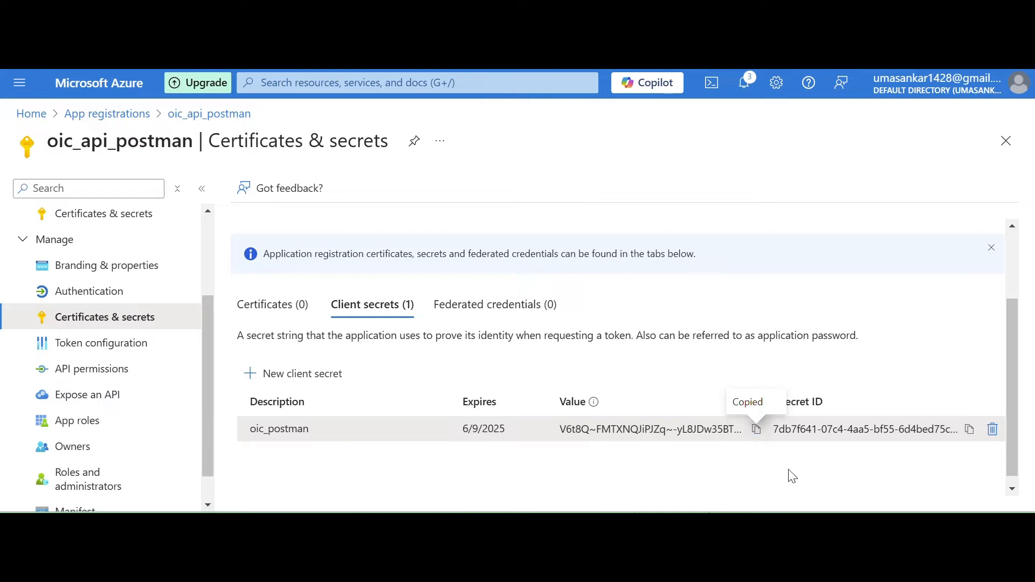
{"action": "left_click", "coordinate": [658, 488]}
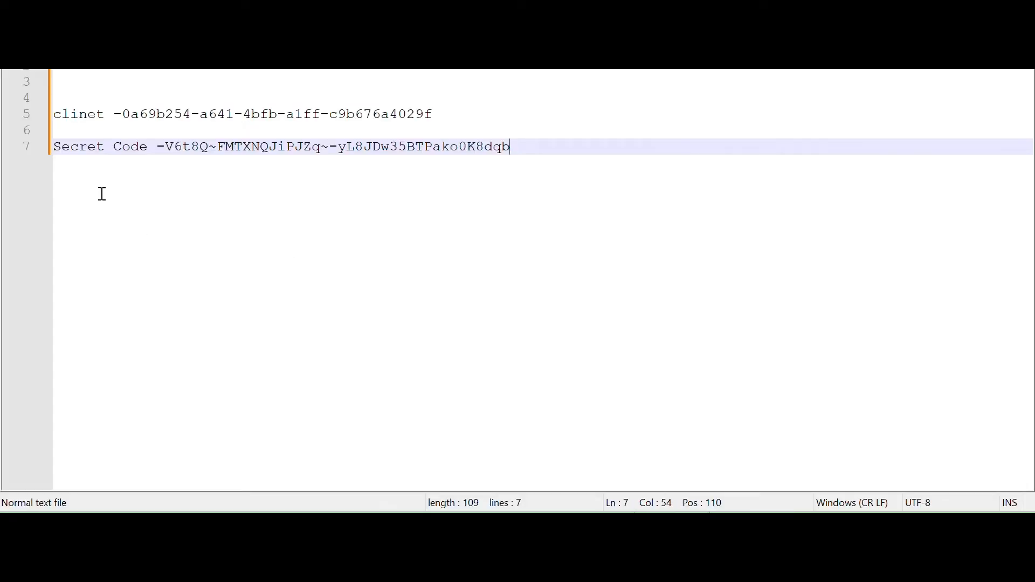
{"action": "key", "text": "alt+Tab"}
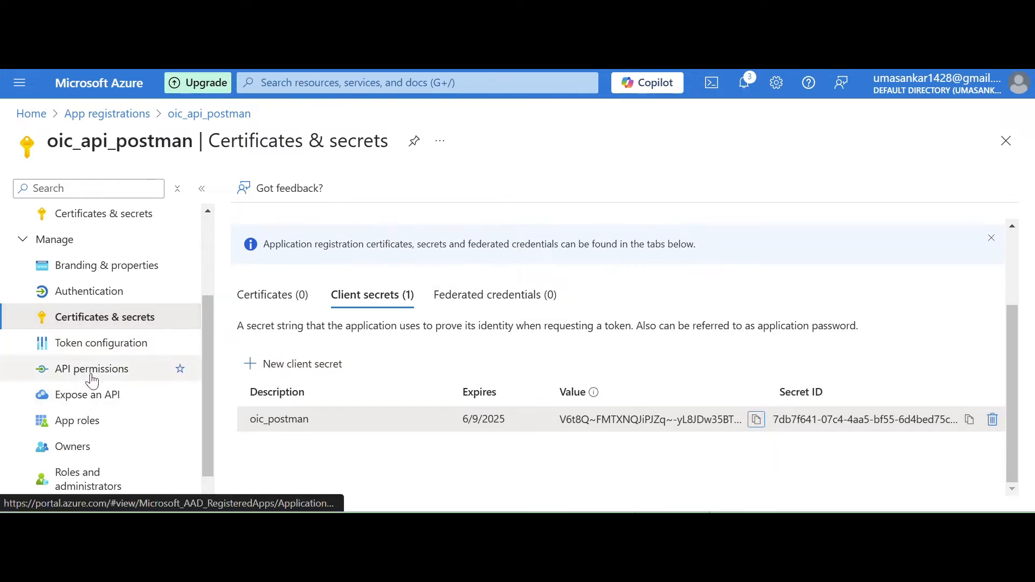
Start requesting Microsoft Graph delegated permissions for oic_api_postman and select the OpenId email permission.
{"action": "left_click", "coordinate": [92, 377]}
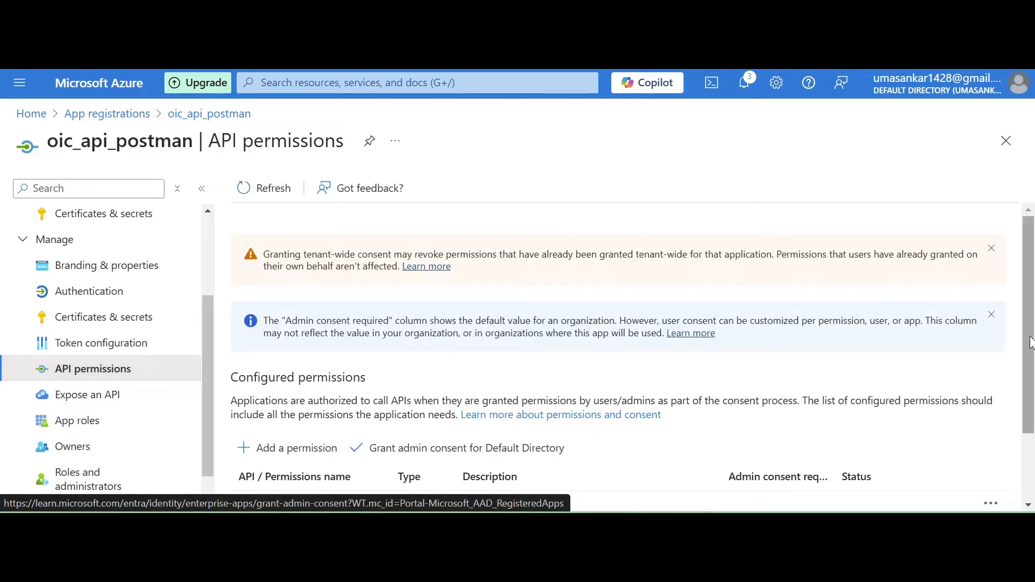
{"action": "scroll", "coordinate": [1030, 343], "scroll_direction": "down", "scroll_amount": 1}
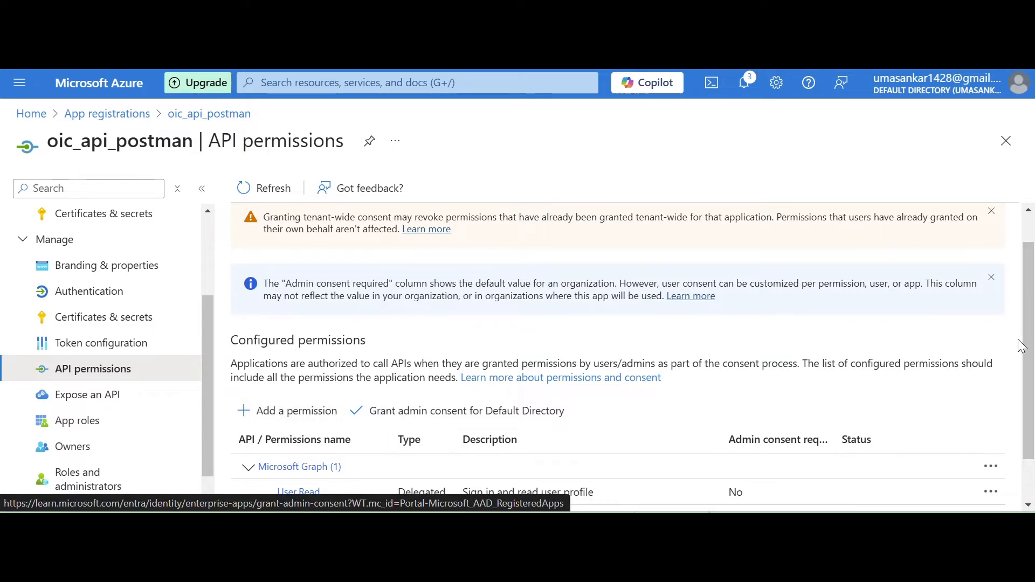
{"action": "scroll", "coordinate": [1026, 353], "scroll_direction": "down", "scroll_amount": 1}
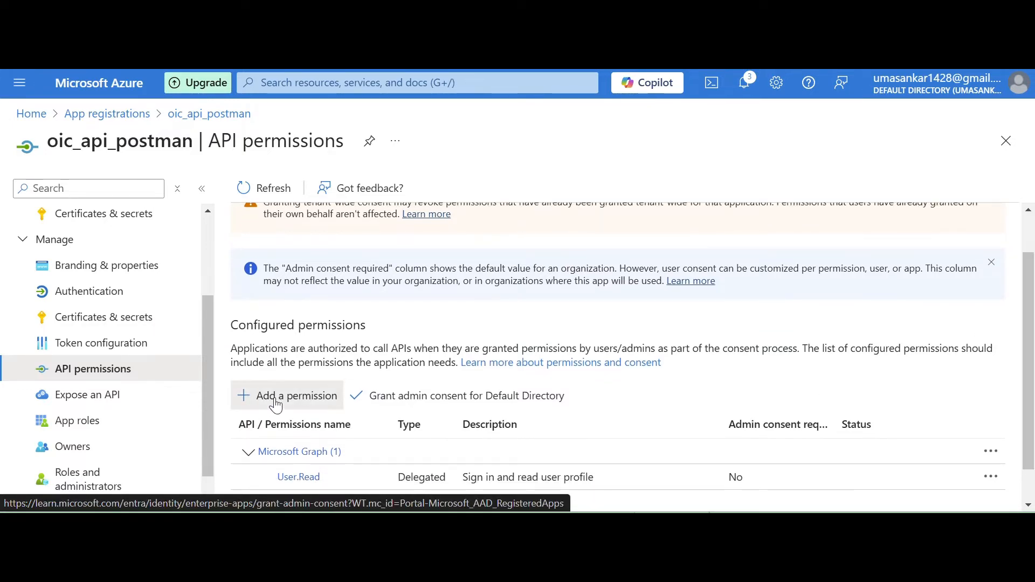
{"action": "left_click", "coordinate": [276, 399]}
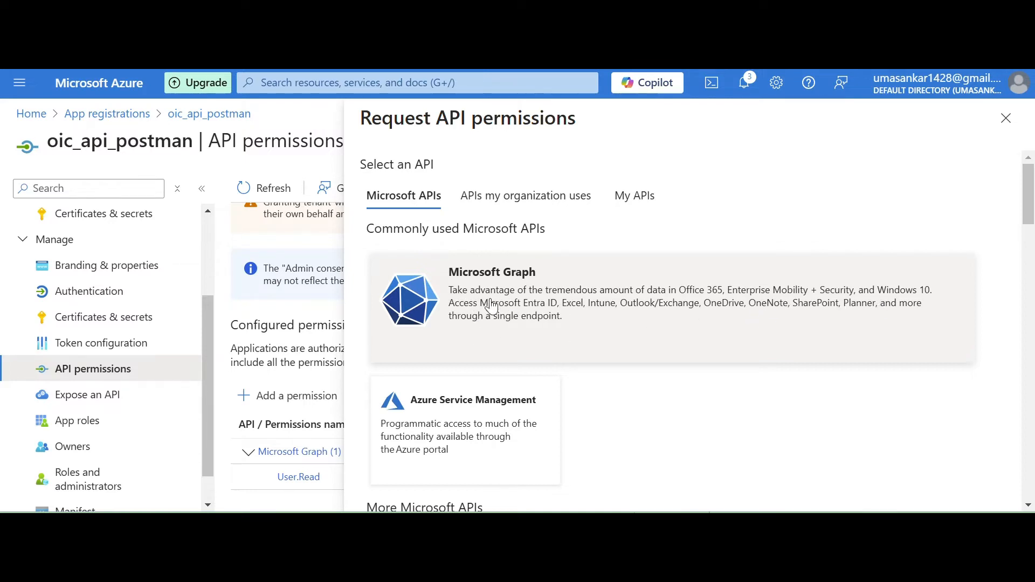
{"action": "left_click", "coordinate": [489, 305]}
{"action": "left_click", "coordinate": [413, 279]}
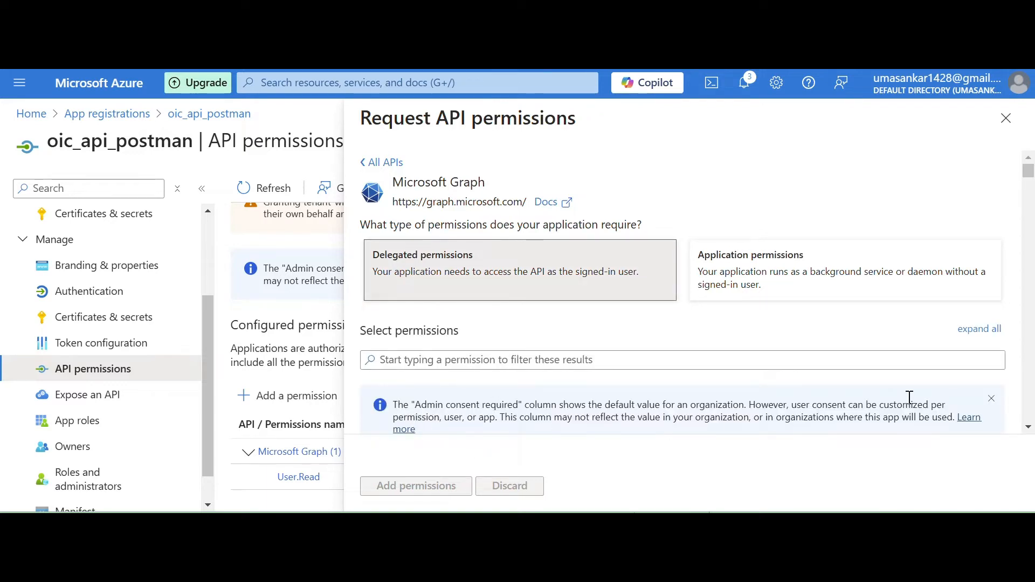
{"action": "scroll", "coordinate": [571, 314], "scroll_direction": "down", "scroll_amount": 5}
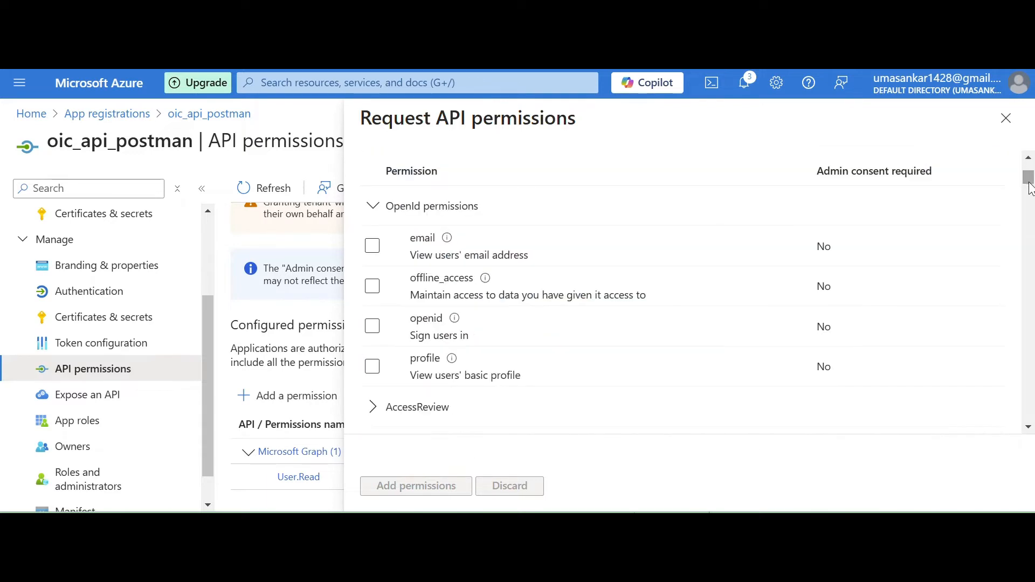
{"action": "left_click", "coordinate": [372, 245]}
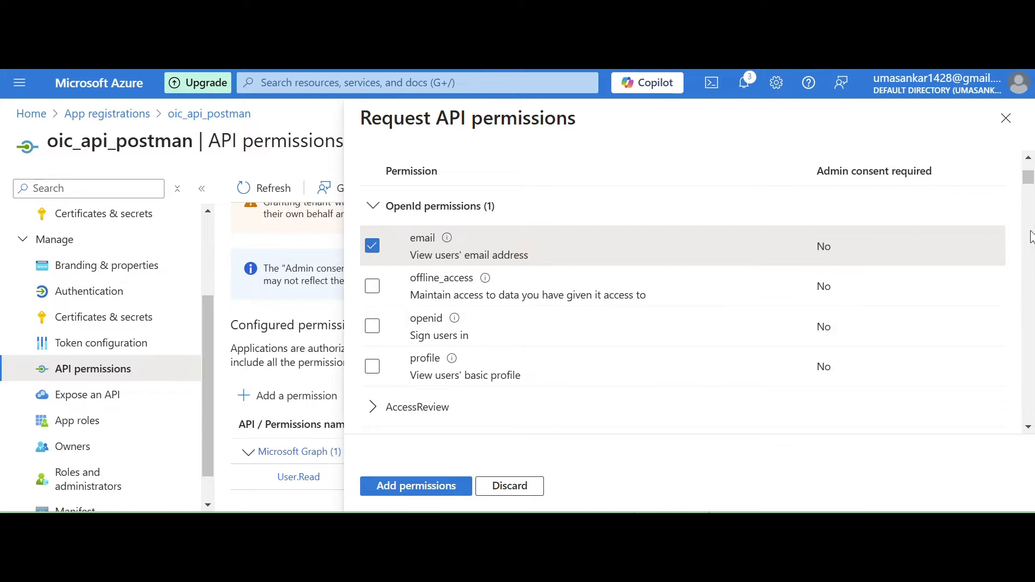
Select the User.Read.All, User.ReadBasic.All, User.ReadWrite and User.ReadWrite.All permissions as well, and add the whole selection to the app.
{"action": "left_click_drag", "start_coordinate": [1028, 183], "coordinate": [1029, 409]}
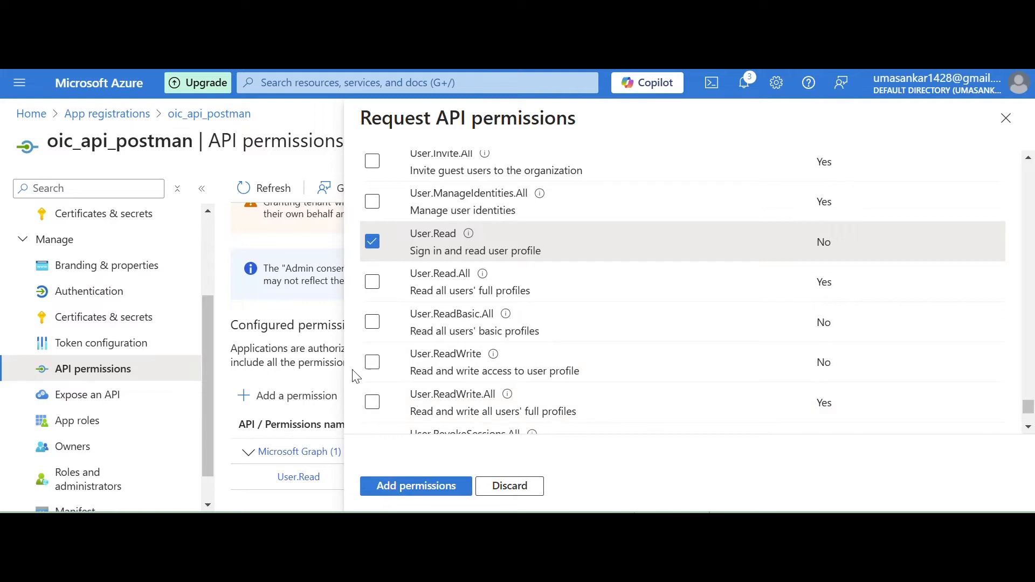
{"action": "left_click", "coordinate": [375, 325]}
{"action": "left_click", "coordinate": [372, 362]}
{"action": "left_click_drag", "start_coordinate": [1029, 409], "coordinate": [1028, 405]}
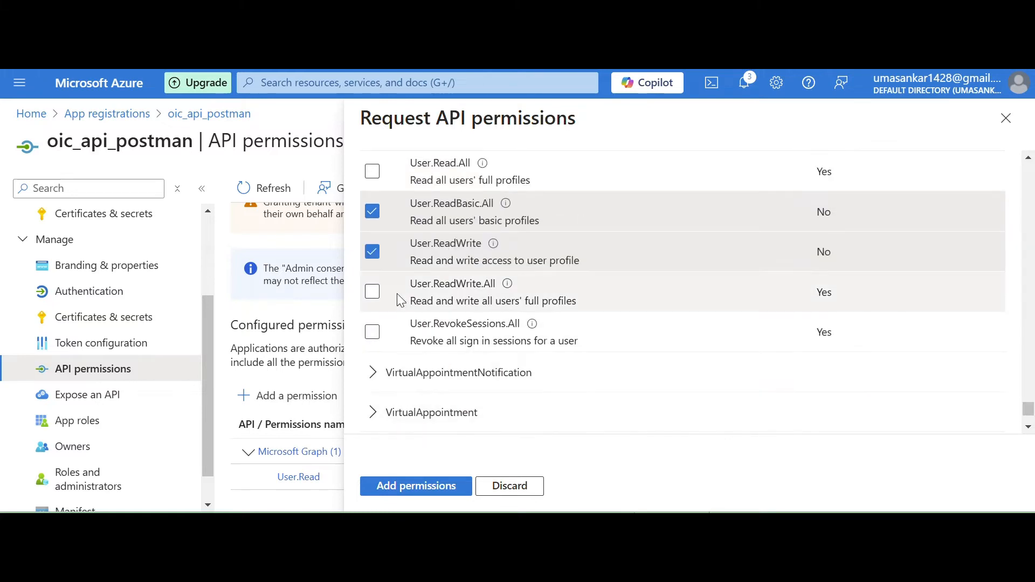
{"action": "left_click", "coordinate": [374, 291]}
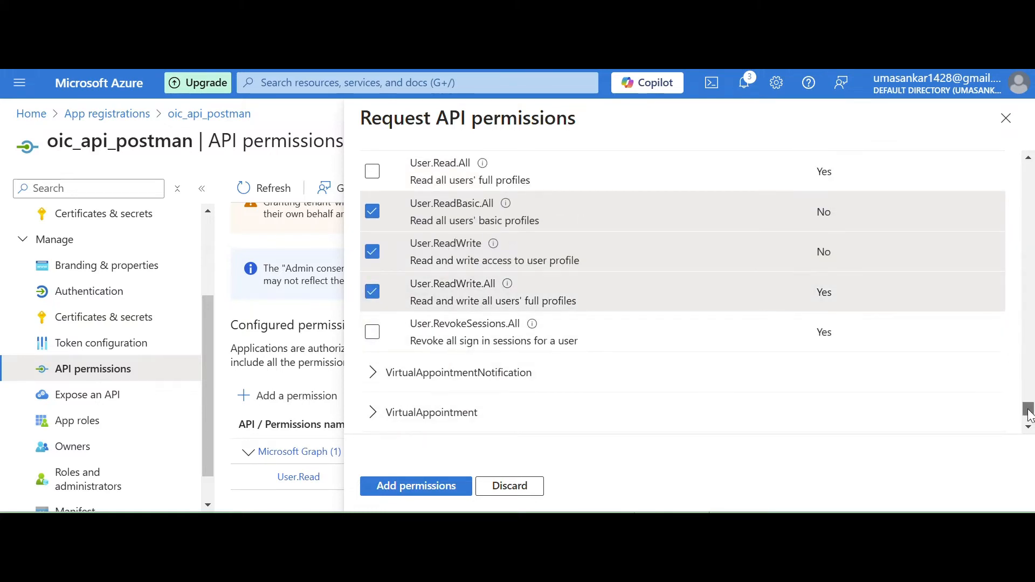
{"action": "left_click_drag", "start_coordinate": [1028, 414], "coordinate": [1028, 409]}
{"action": "left_click", "coordinate": [373, 233]}
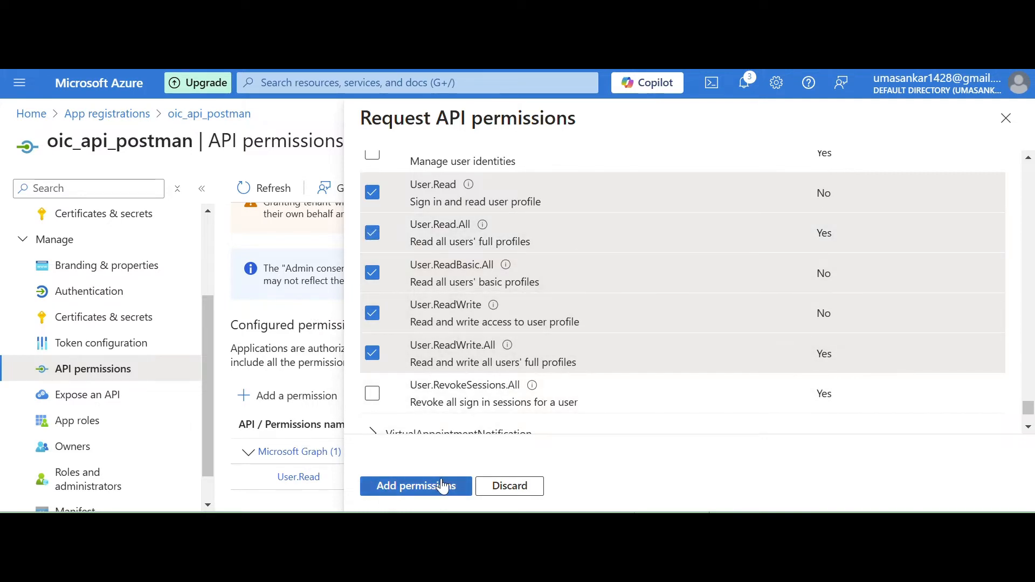
{"action": "left_click", "coordinate": [438, 485]}
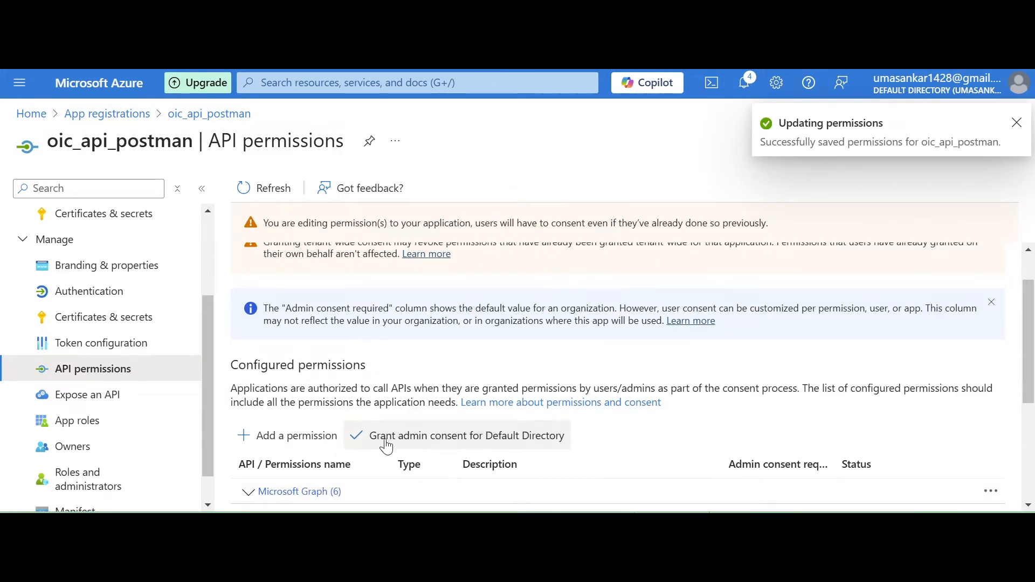
Grant admin consent for Default Directory on the app's configured permissions.
{"action": "left_click", "coordinate": [428, 443]}
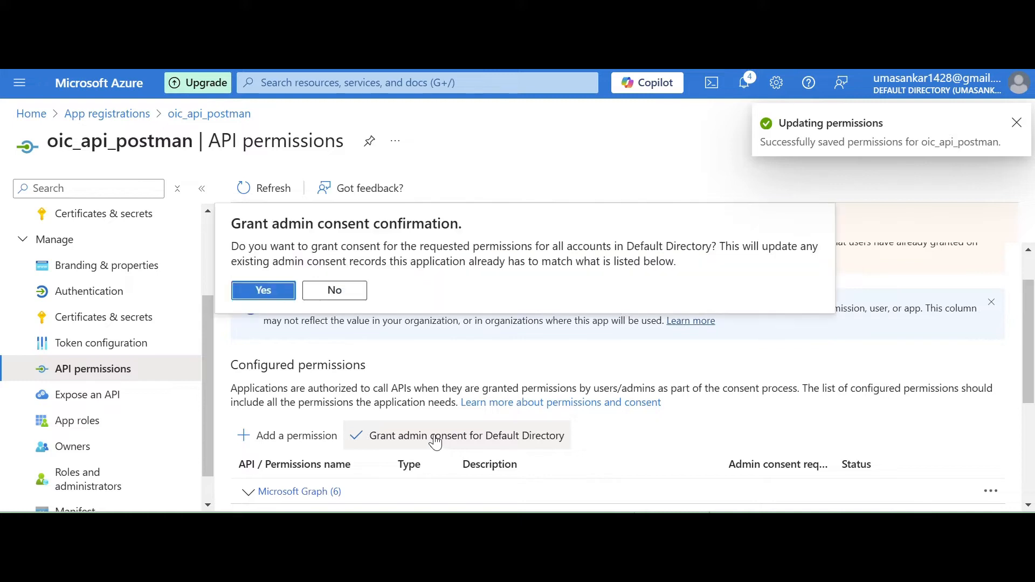
{"action": "left_click", "coordinate": [262, 291]}
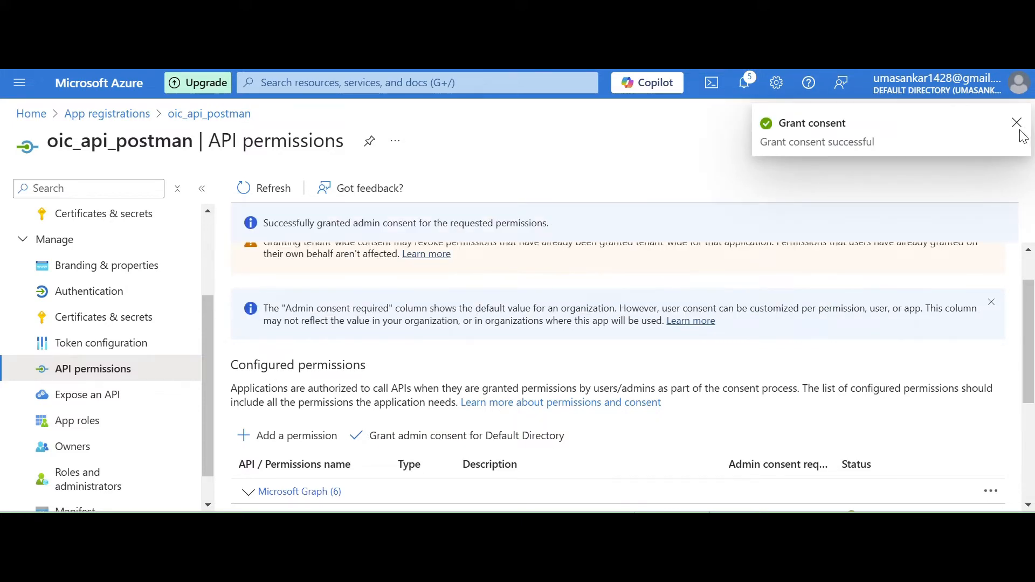
{"action": "scroll", "coordinate": [1030, 280], "scroll_direction": "up", "scroll_amount": 1}
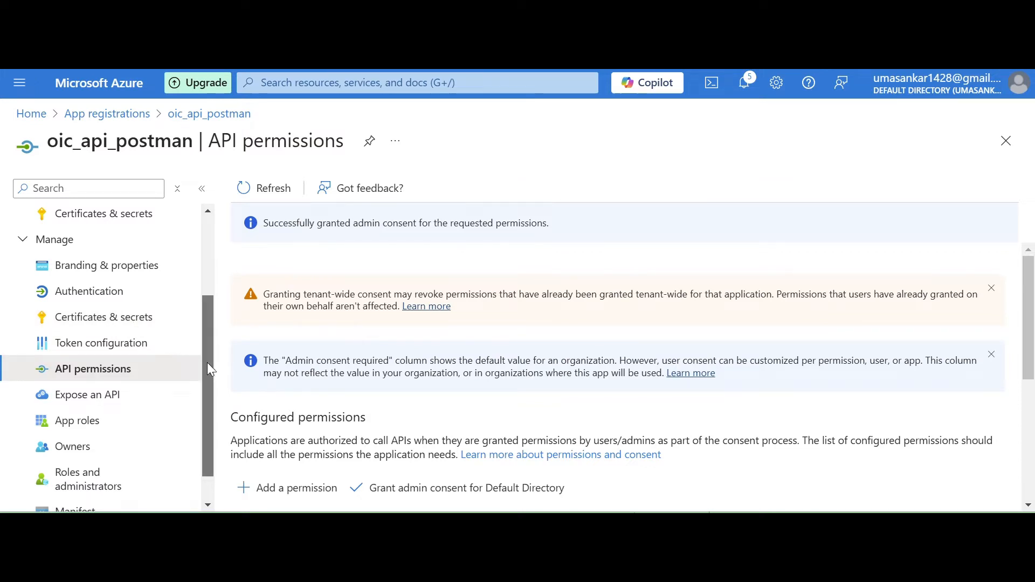
Review the oic_postman client secret entry under the app's certificates and secrets.
{"action": "scroll", "coordinate": [207, 372], "scroll_direction": "up", "scroll_amount": 2}
{"action": "scroll", "coordinate": [207, 372], "scroll_direction": "down", "scroll_amount": 2}
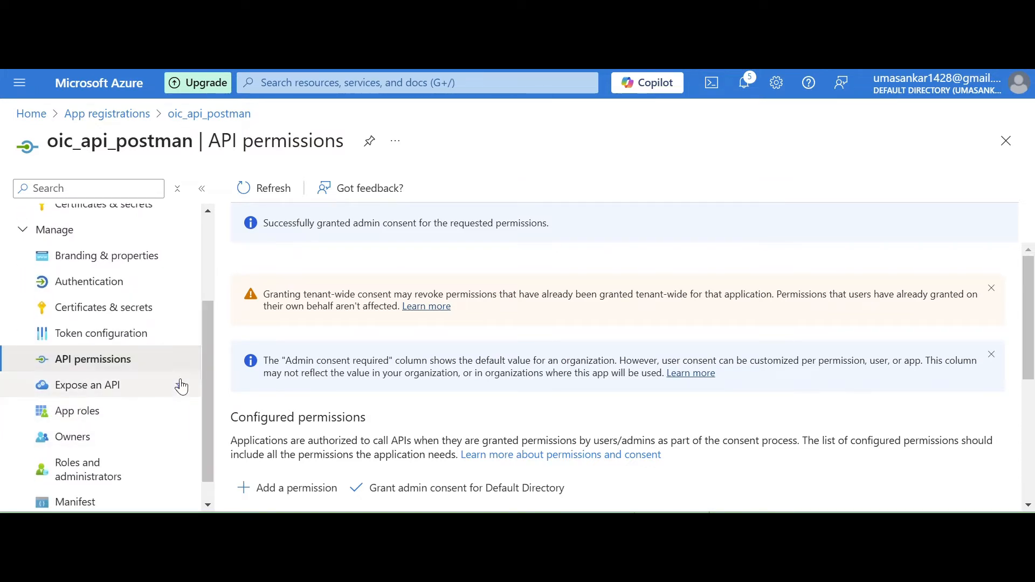
{"action": "scroll", "coordinate": [204, 358], "scroll_direction": "up", "scroll_amount": 1}
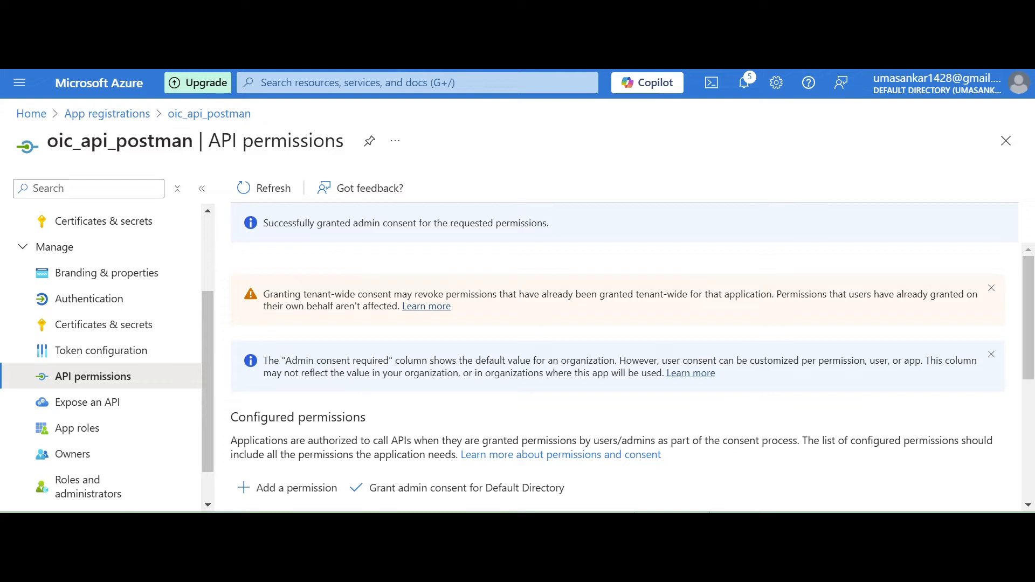
{"action": "left_click_drag", "start_coordinate": [205, 356], "coordinate": [185, 378]}
{"action": "left_click", "coordinate": [99, 356]}
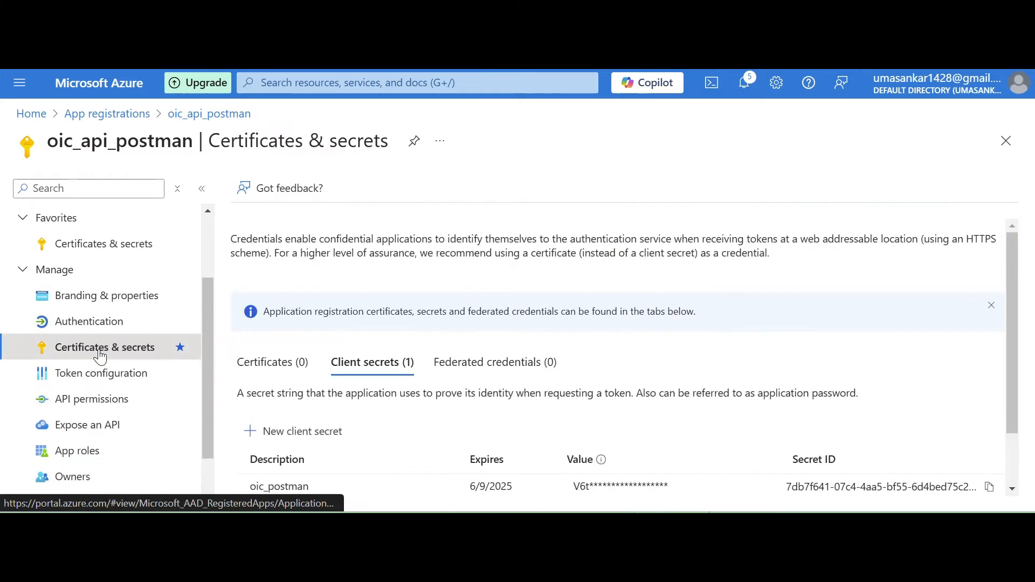
{"action": "left_click_drag", "start_coordinate": [1012, 414], "coordinate": [826, 469]}
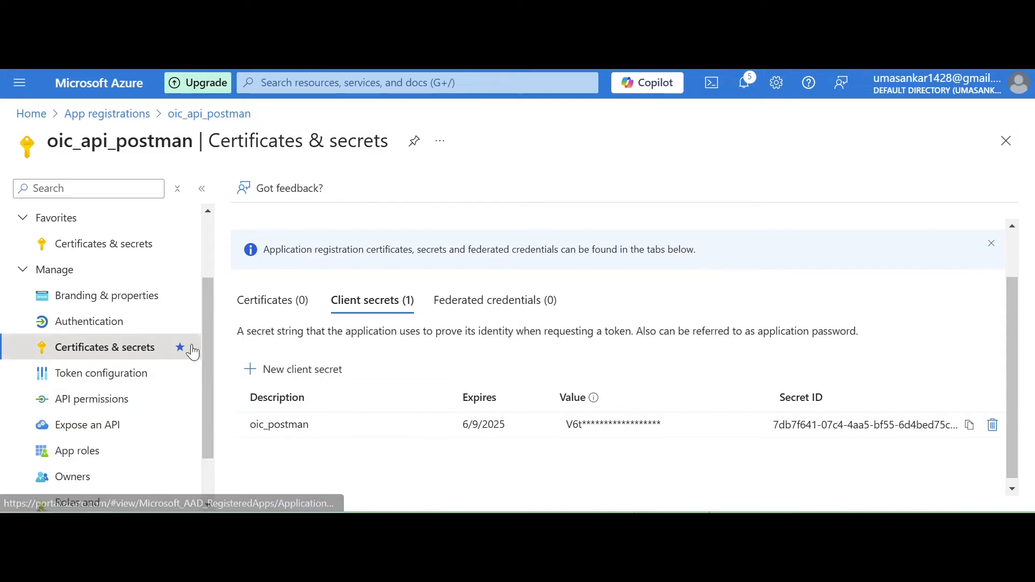
Go to the app registration's overview and examine its list of authority URLs and OAuth 2.0 endpoints.
{"action": "left_click_drag", "start_coordinate": [208, 356], "coordinate": [207, 245]}
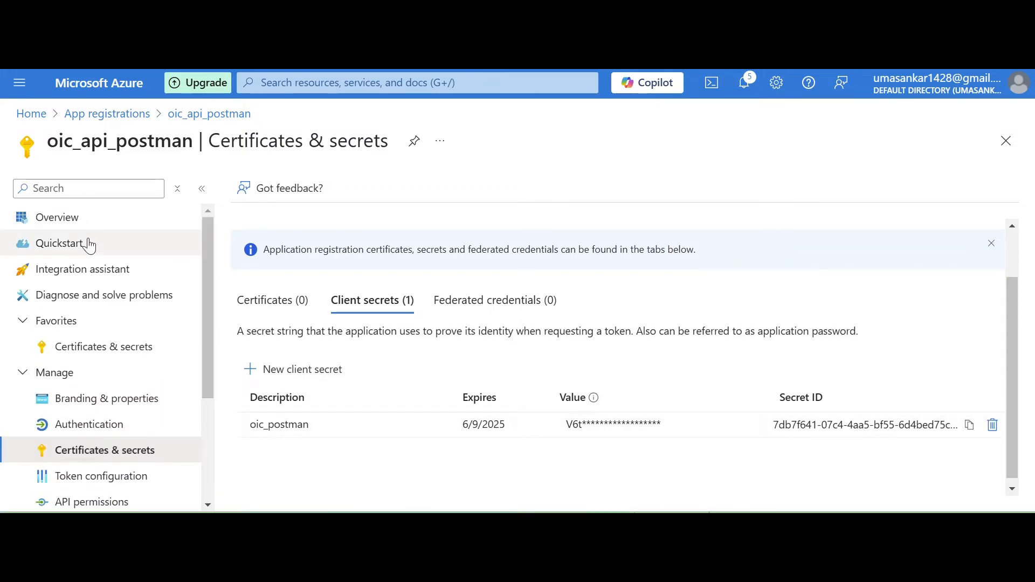
{"action": "left_click", "coordinate": [69, 221]}
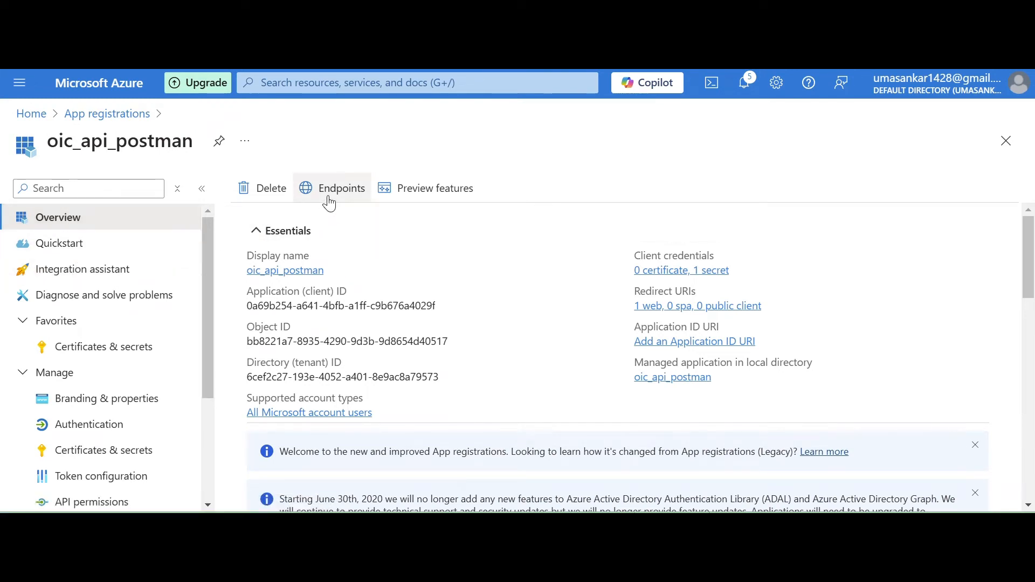
{"action": "left_click", "coordinate": [346, 199]}
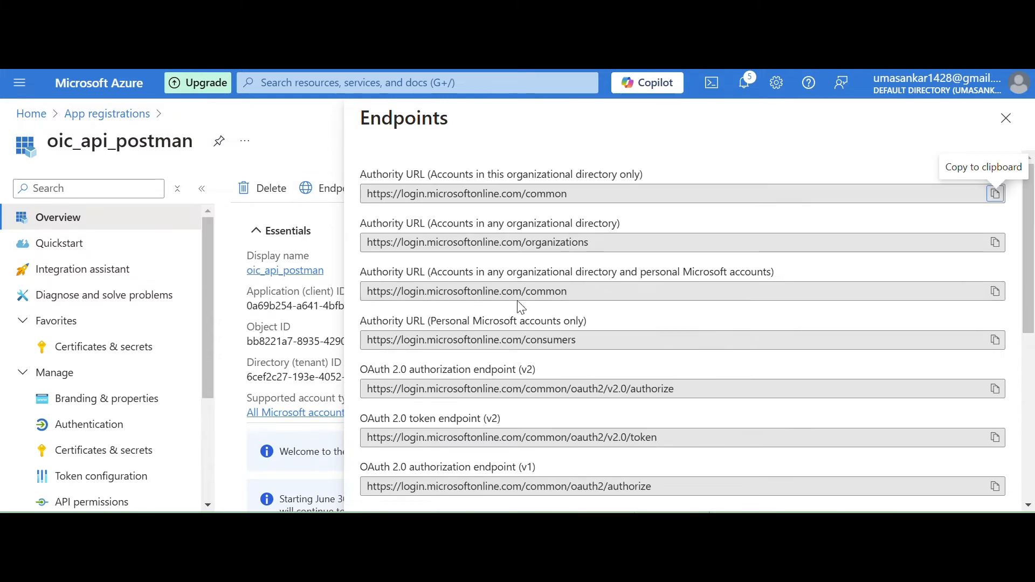
{"action": "scroll", "coordinate": [1025, 299], "scroll_direction": "down", "scroll_amount": 1}
{"action": "scroll", "coordinate": [1024, 300], "scroll_direction": "up", "scroll_amount": 1}
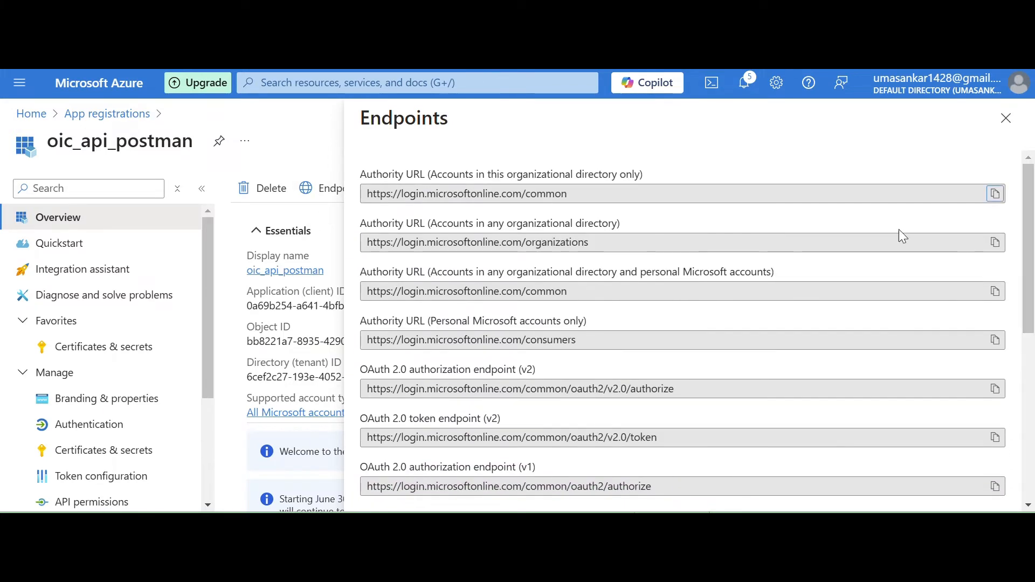
{"action": "left_click", "coordinate": [1006, 118]}
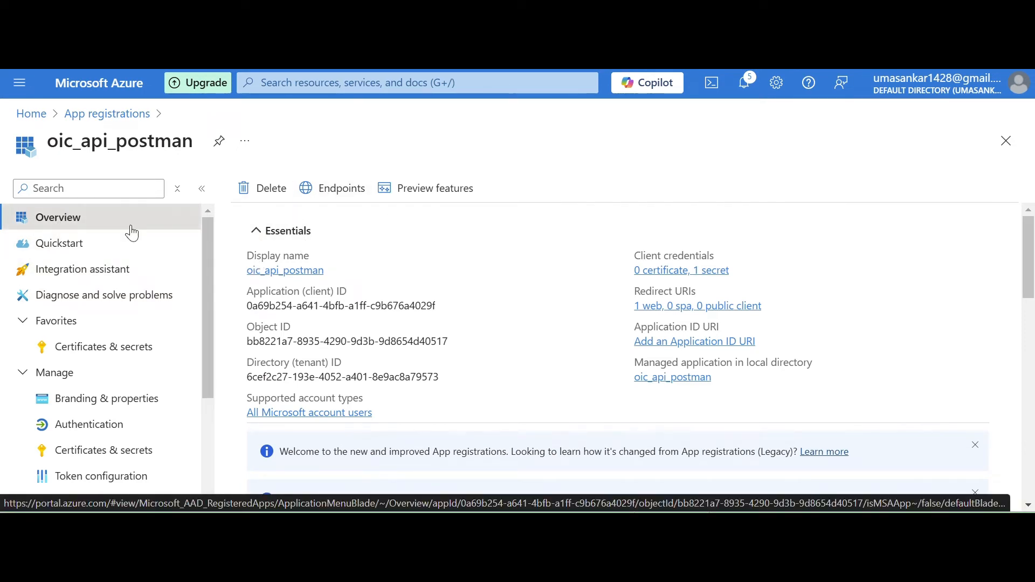
{"action": "left_click", "coordinate": [344, 192]}
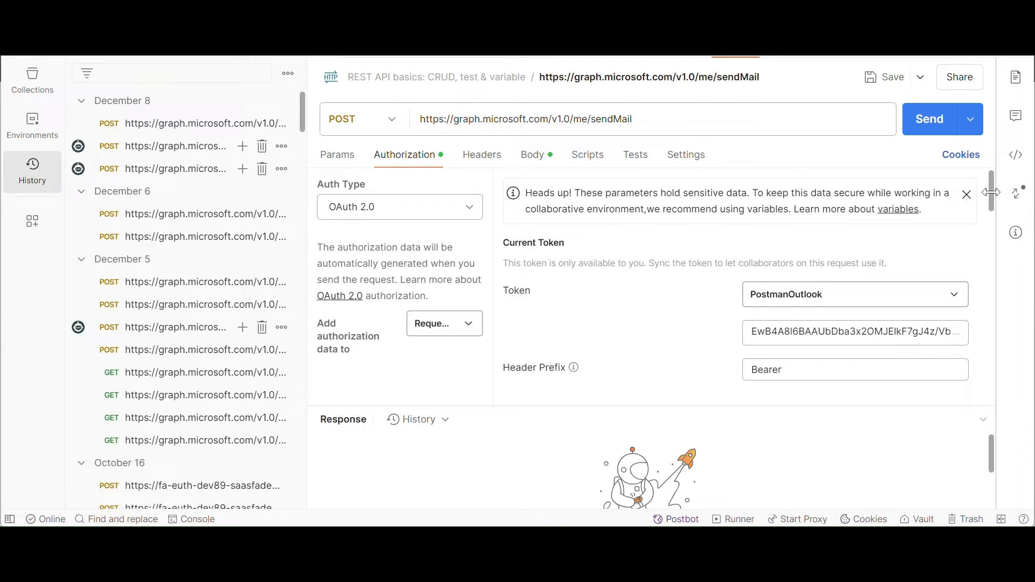
In Postman, examine the sendMail request's OAuth 2.0 settings, from the current token to the callback, auth and access token URLs and client credentials.
{"action": "mouse_move", "coordinate": [990, 196]}
{"action": "left_mouse_down"}
{"action": "mouse_move", "coordinate": [992, 221]}
{"action": "mouse_move", "coordinate": [992, 209]}
{"action": "left_mouse_up"}
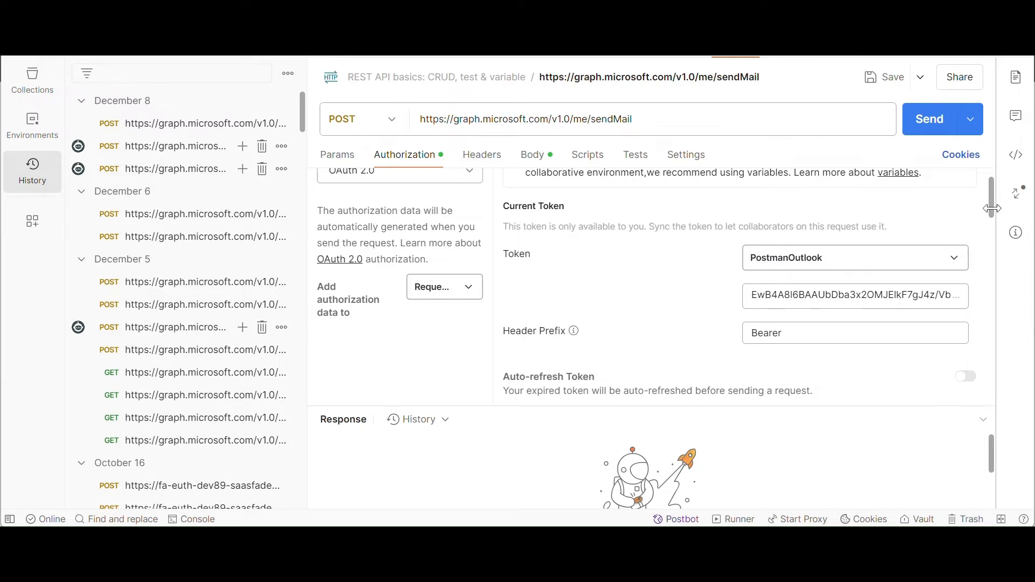
{"action": "left_click_drag", "start_coordinate": [987, 198], "coordinate": [988, 250]}
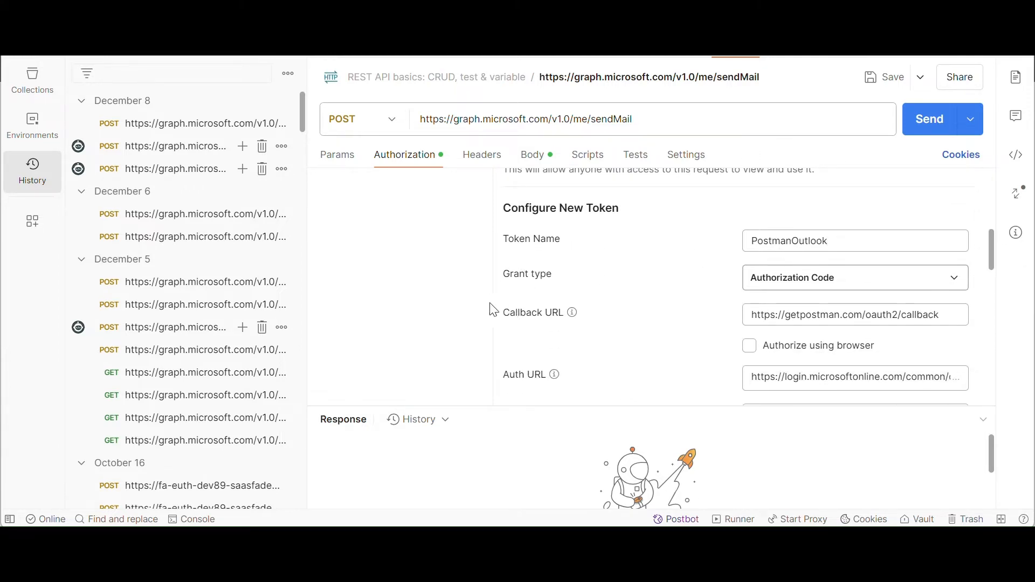
{"action": "left_click_drag", "start_coordinate": [989, 256], "coordinate": [990, 274]}
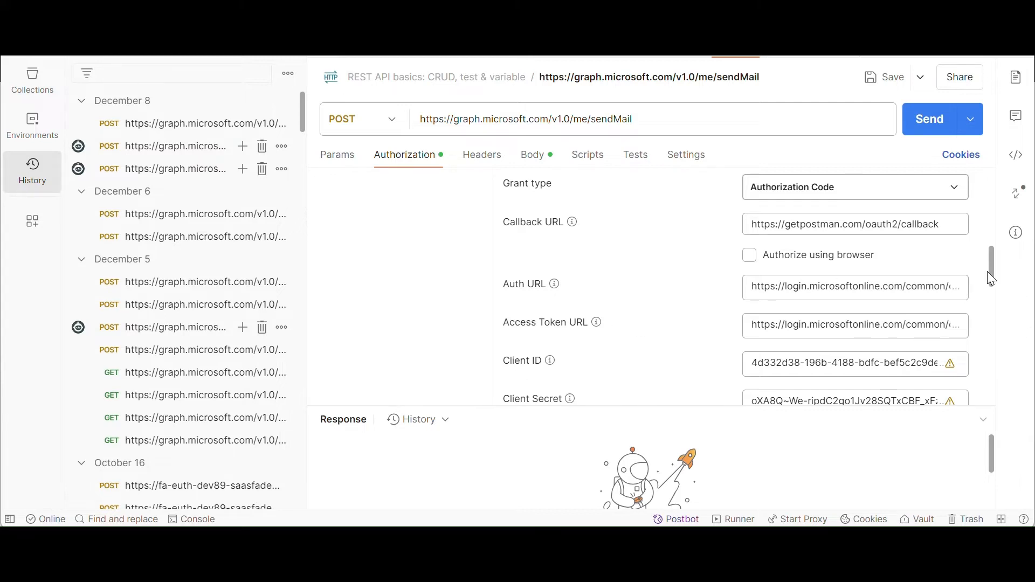
{"action": "left_click_drag", "start_coordinate": [991, 278], "coordinate": [990, 283]}
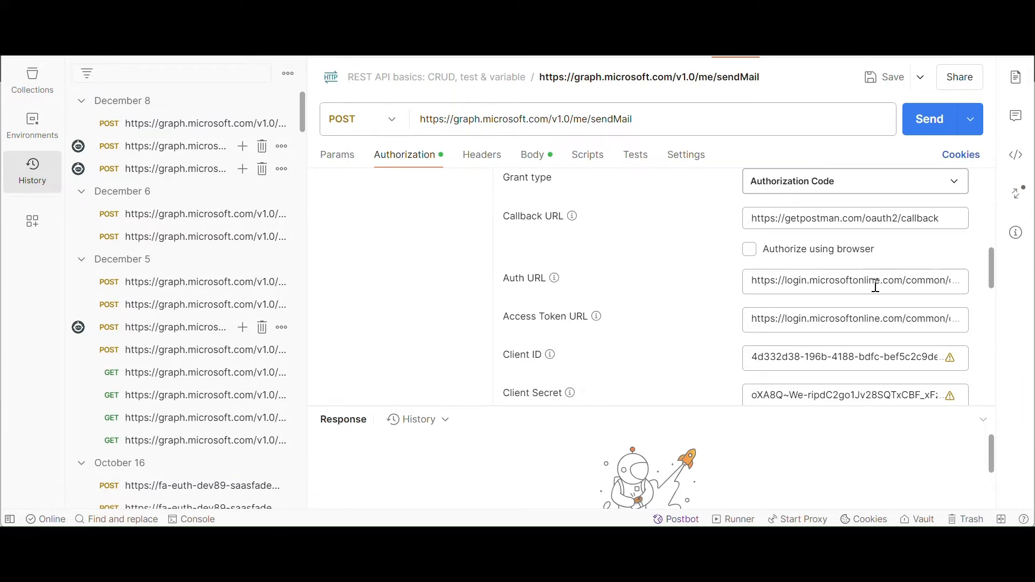
Look up the OAuth 2.0 token endpoint (v2) among the app's endpoints in the Azure portal, and switch back to Postman.
{"action": "mouse_move", "coordinate": [223, 538]}
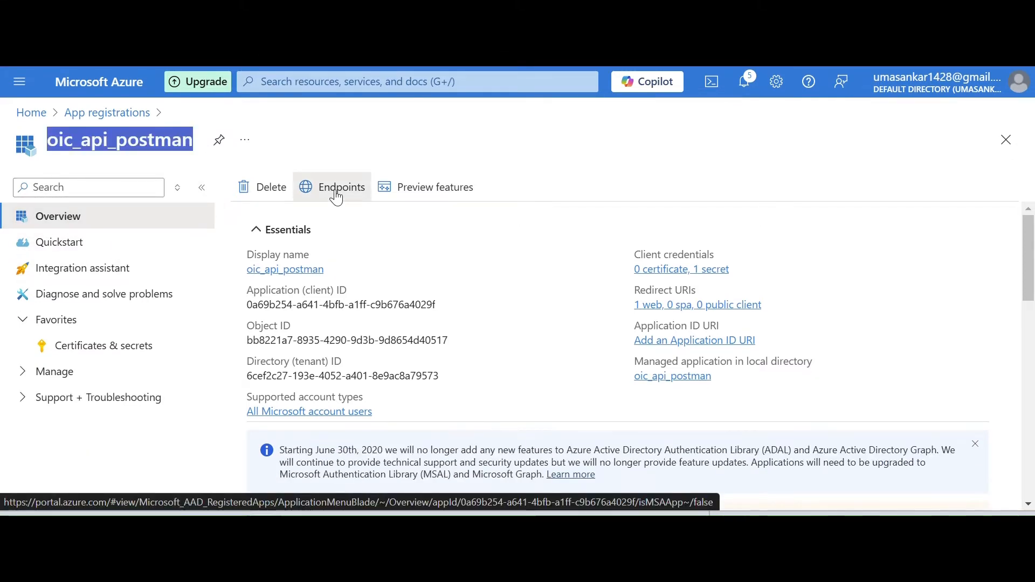
{"action": "left_click", "coordinate": [335, 191]}
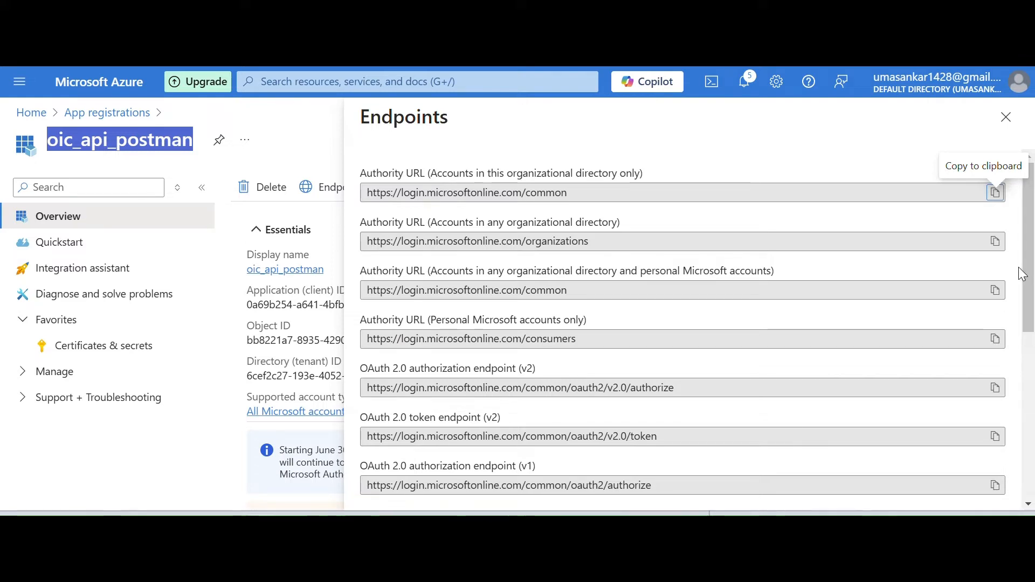
{"action": "scroll", "coordinate": [1032, 282], "scroll_direction": "down", "scroll_amount": 1}
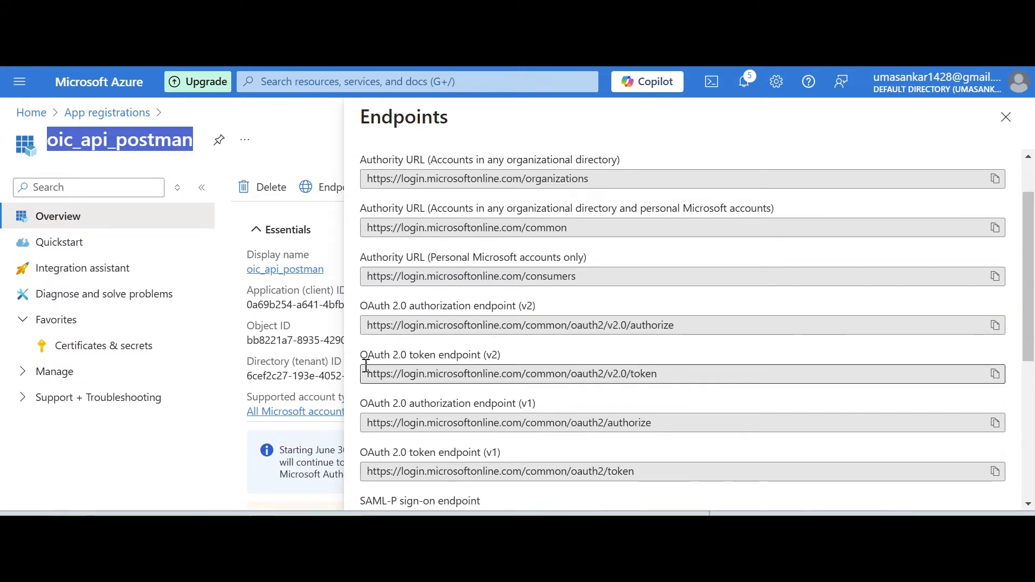
{"action": "left_click_drag", "start_coordinate": [360, 356], "coordinate": [501, 357]}
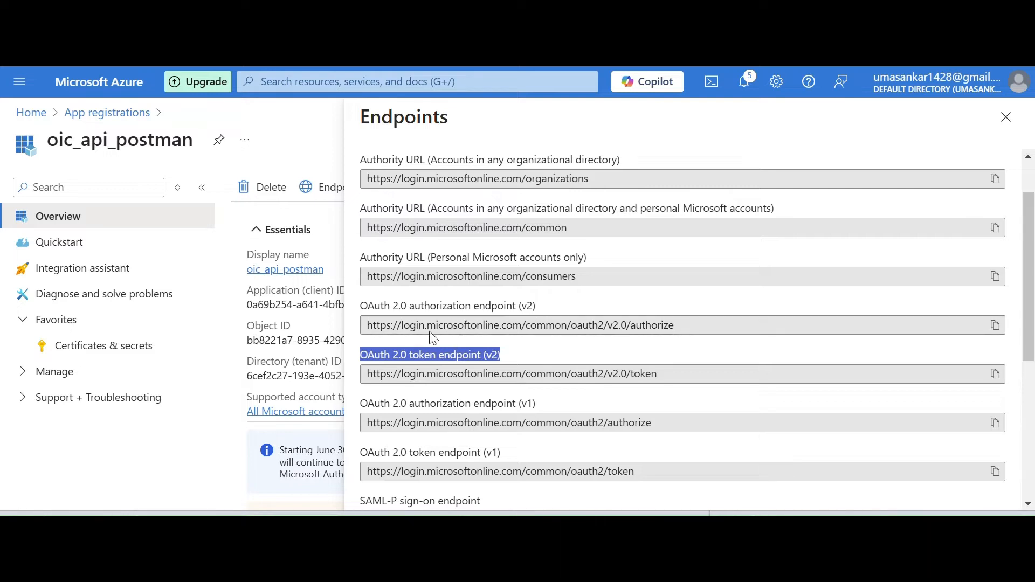
{"action": "left_click", "coordinate": [690, 527]}
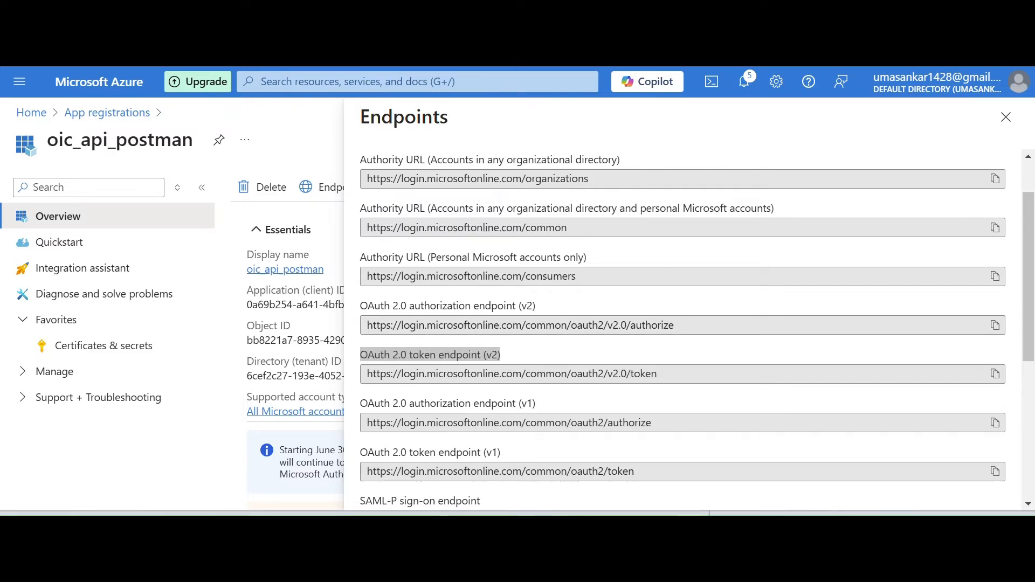
{"action": "left_click", "coordinate": [713, 488]}
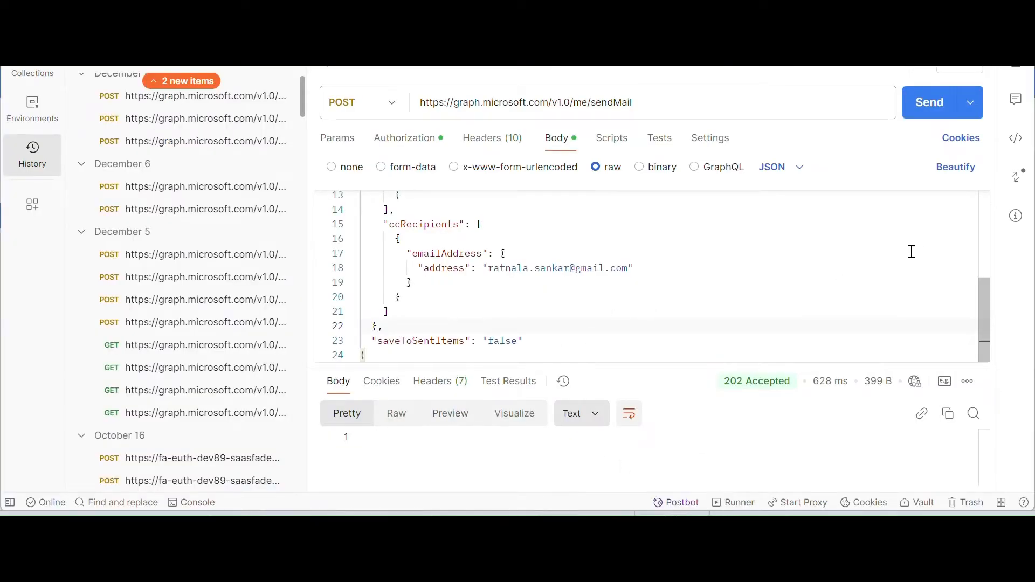
Review the sendMail request's JSON body and its OAuth 2.0 token configuration, especially the callback URL.
{"action": "scroll", "coordinate": [963, 227], "scroll_direction": "up", "scroll_amount": 5}
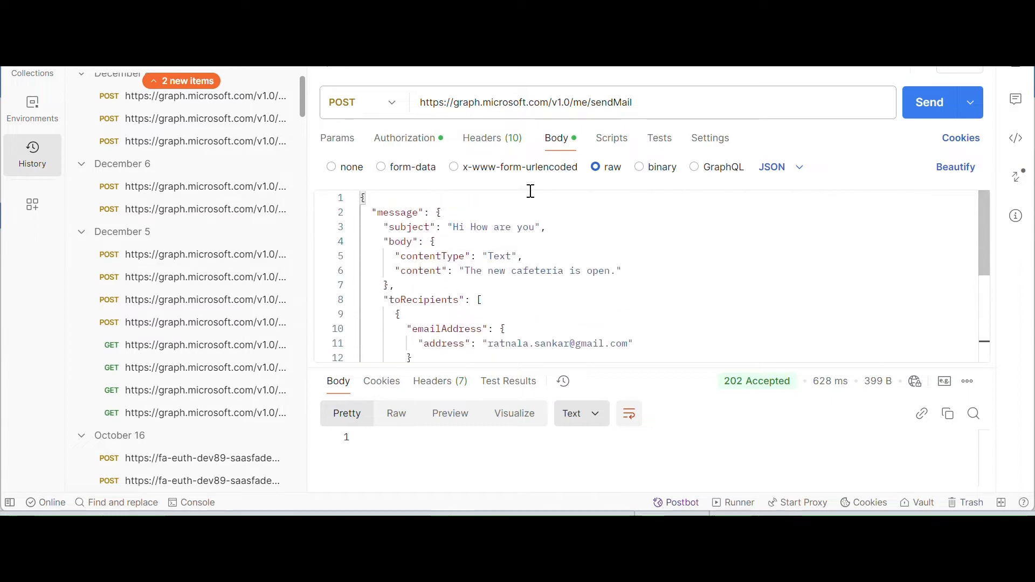
{"action": "left_click", "coordinate": [409, 139]}
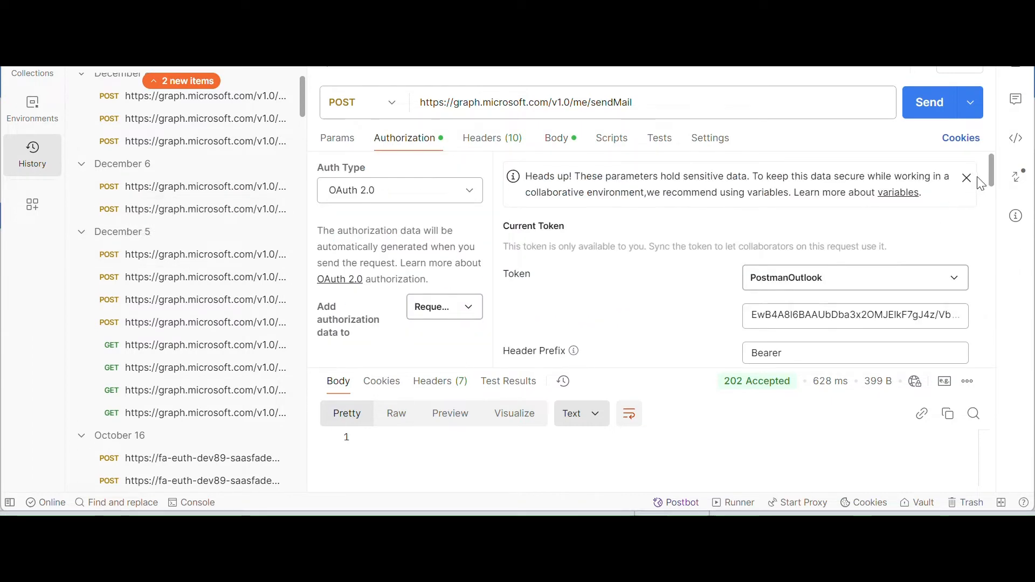
{"action": "left_click_drag", "start_coordinate": [992, 172], "coordinate": [996, 236]}
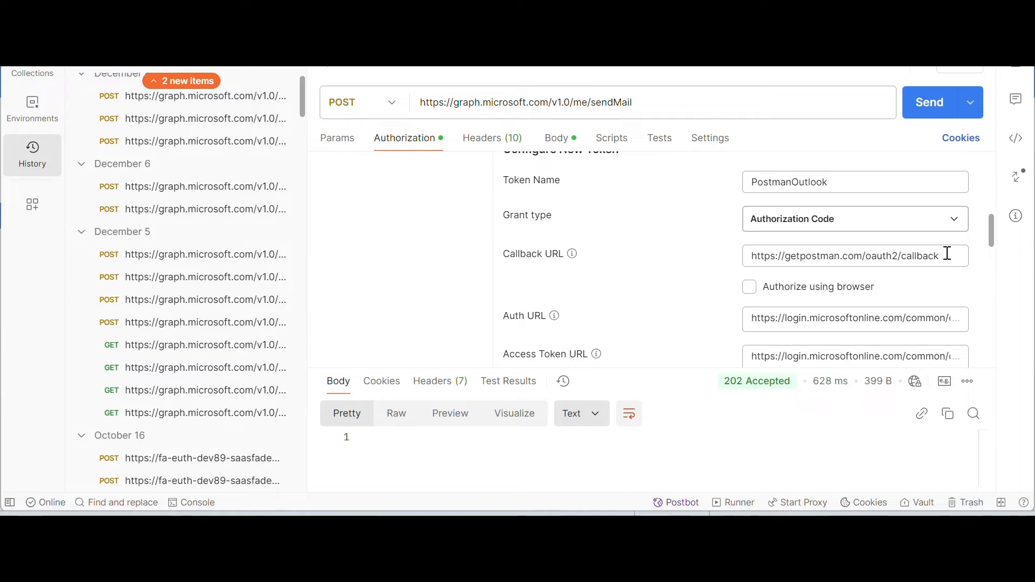
{"action": "left_click_drag", "start_coordinate": [948, 256], "coordinate": [757, 270]}
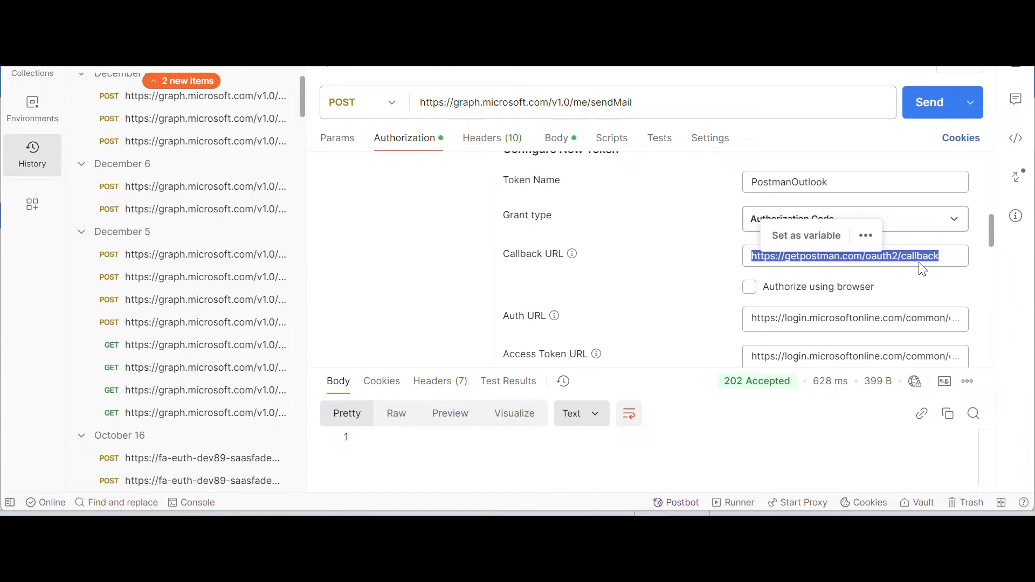
{"action": "left_click", "coordinate": [990, 240]}
{"action": "left_click_drag", "start_coordinate": [989, 240], "coordinate": [989, 255]}
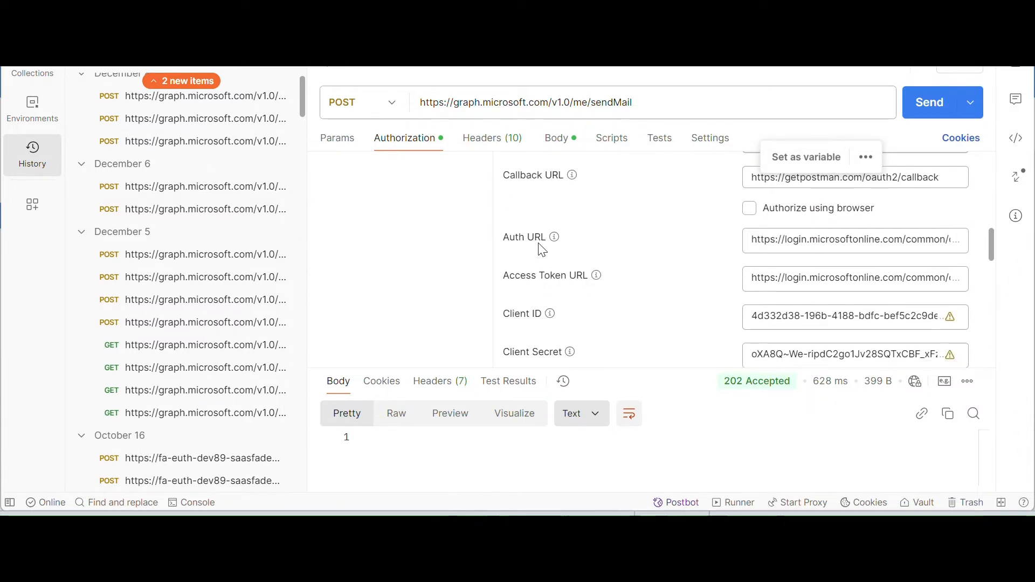
Check the app's endpoints in the Azure portal against Postman's URL settings, copy the OAuth 2.0 token endpoint (v2) URL, and return to Postman.
{"action": "key", "text": "alt+Tab"}
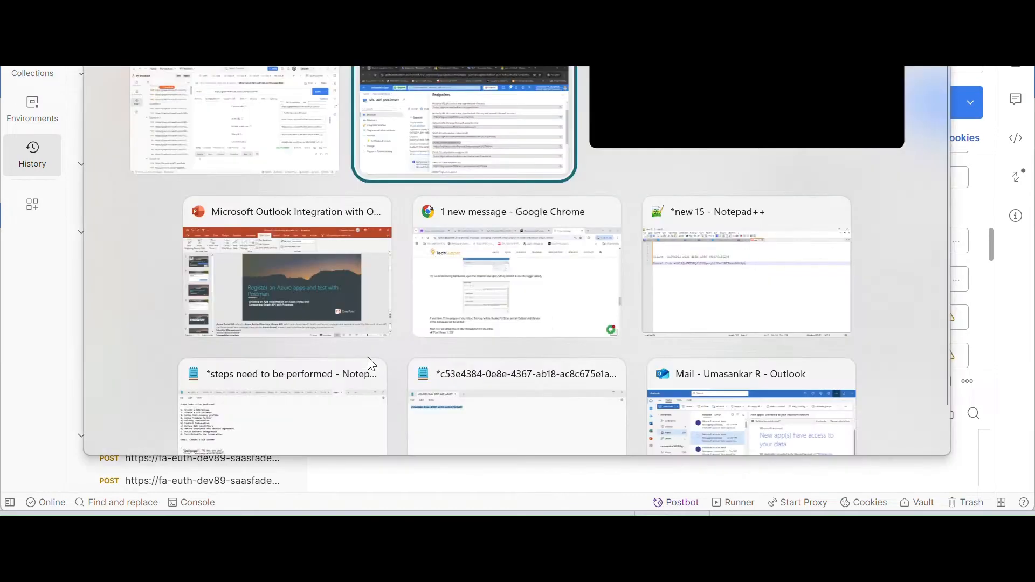
{"action": "key", "text": "alt+Tab"}
{"action": "key", "text": "alt+Tab"}
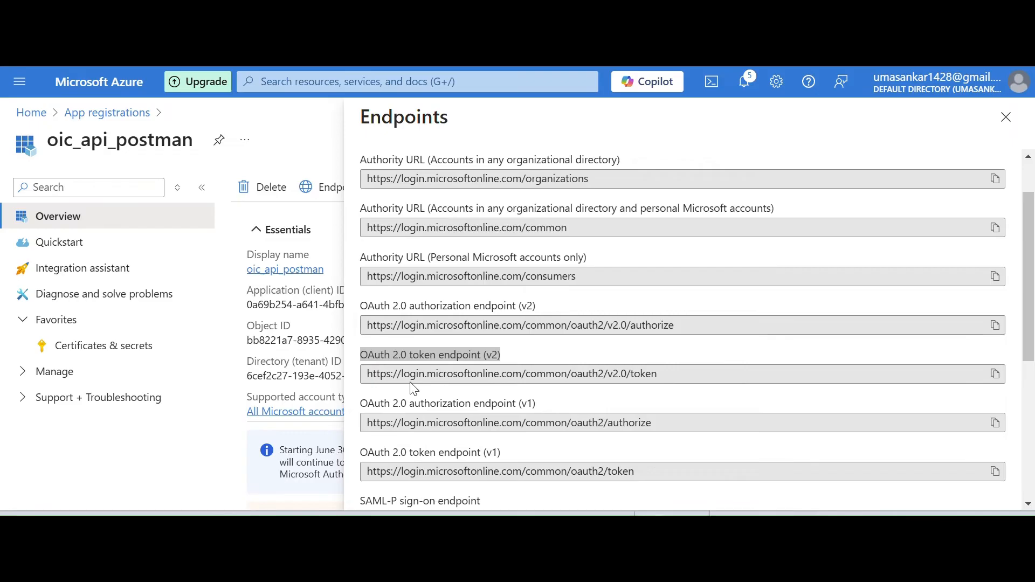
{"action": "key", "text": "alt+Tab"}
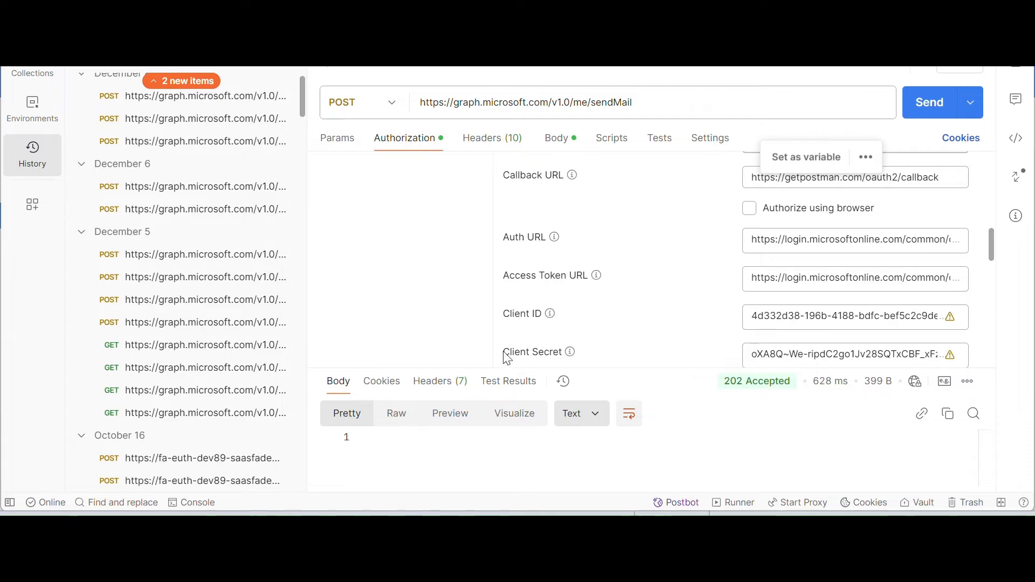
{"action": "key", "text": "alt+Tab"}
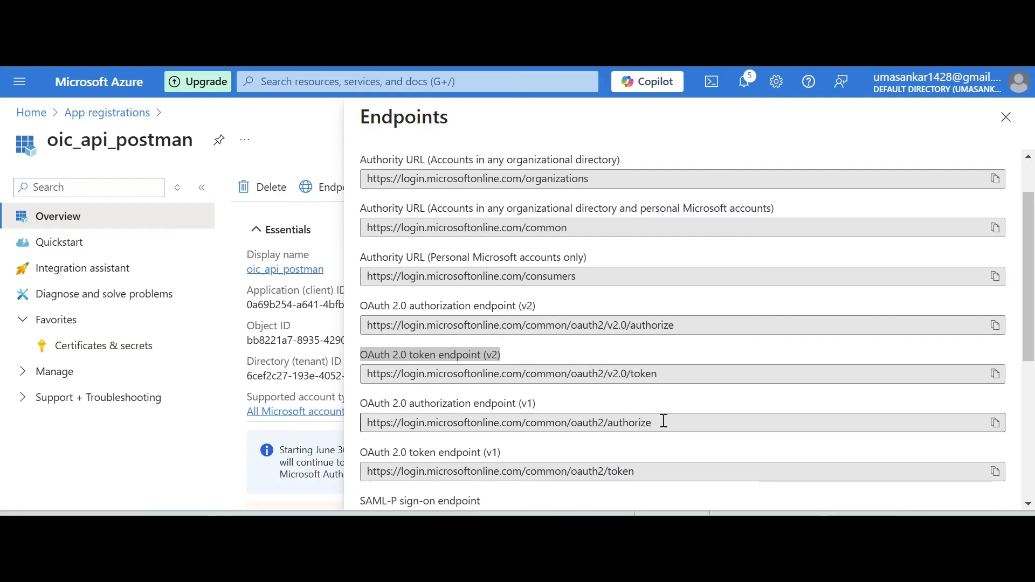
{"action": "left_click_drag", "start_coordinate": [665, 374], "coordinate": [366, 375]}
{"action": "key", "text": "ctrl+c"}
{"action": "key", "text": "alt+Tab"}
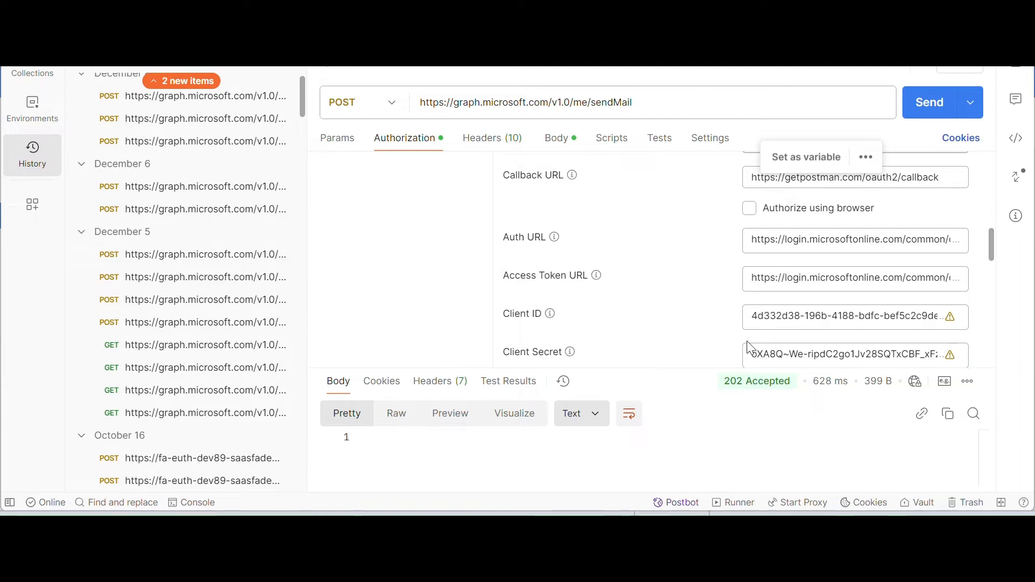
Request a new access token with the configured OAuth 2.0 settings and use it for the sendMail request.
{"action": "left_click_drag", "start_coordinate": [991, 246], "coordinate": [990, 275]}
{"action": "triple_click", "coordinate": [813, 269]}
{"action": "left_click_drag", "start_coordinate": [988, 265], "coordinate": [991, 348]}
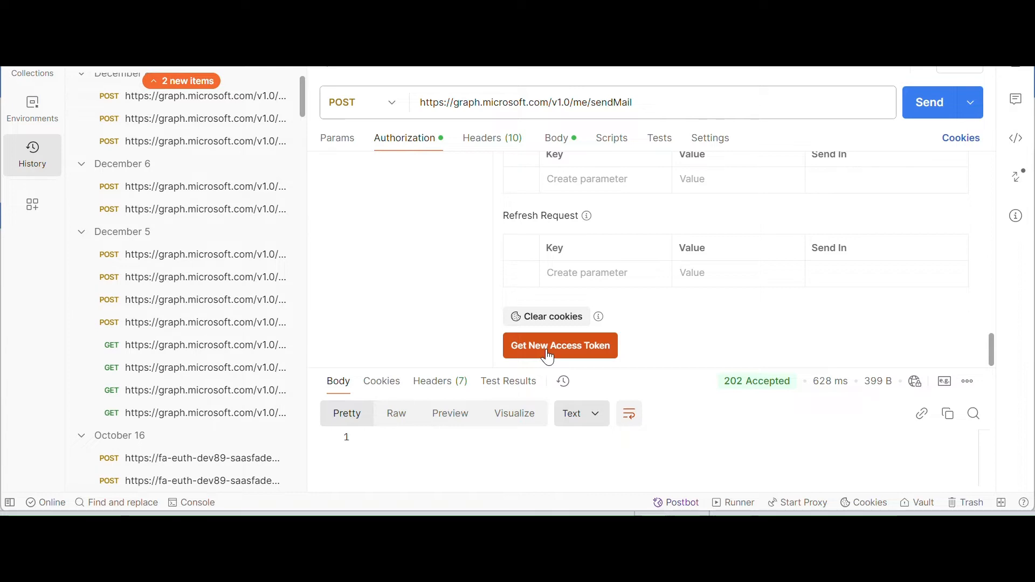
{"action": "left_click", "coordinate": [549, 354]}
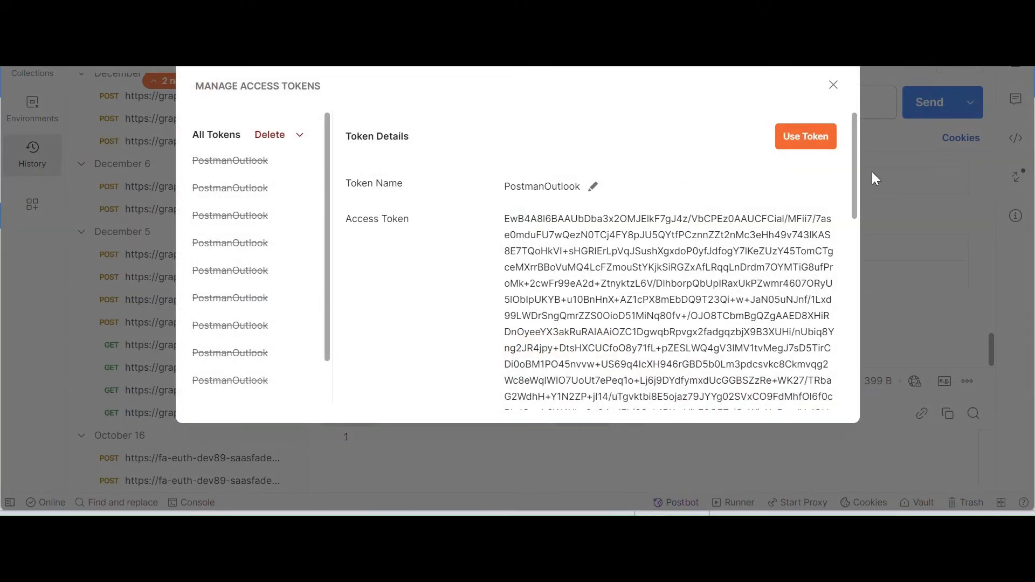
{"action": "left_click", "coordinate": [824, 144]}
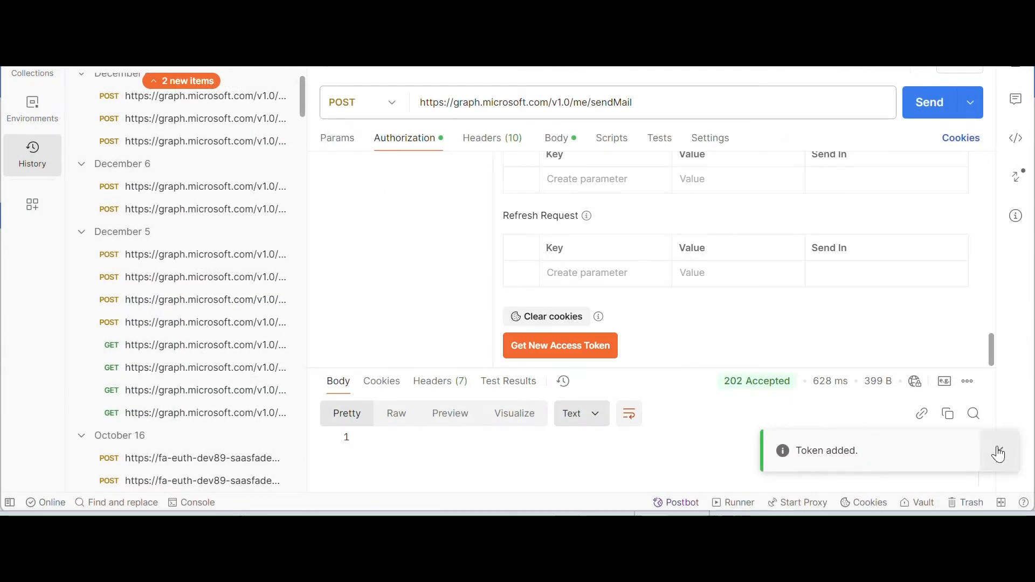
Open the request's body in Postman and look up the JSON request example in the Microsoft Graph user: sendMail documentation.
{"action": "left_click", "coordinate": [558, 141]}
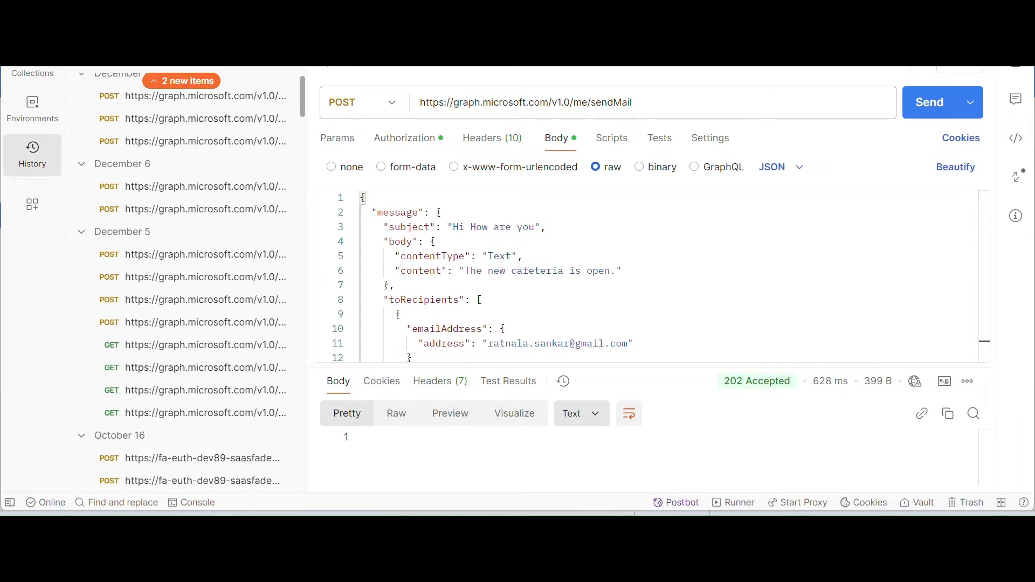
{"action": "mouse_move", "coordinate": [222, 530]}
{"action": "left_click", "coordinate": [188, 482]}
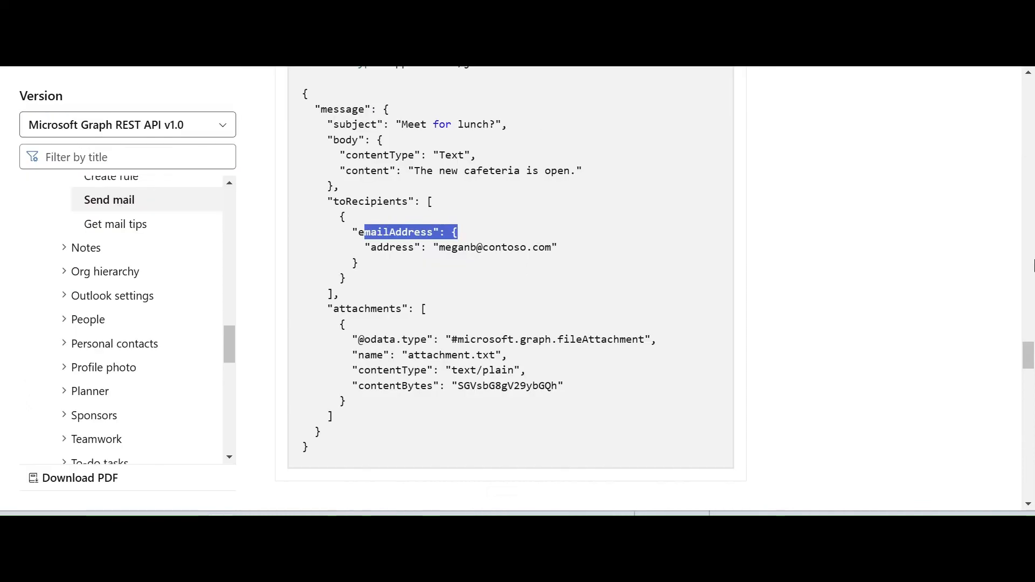
{"action": "left_click_drag", "start_coordinate": [1030, 357], "coordinate": [1028, 89]}
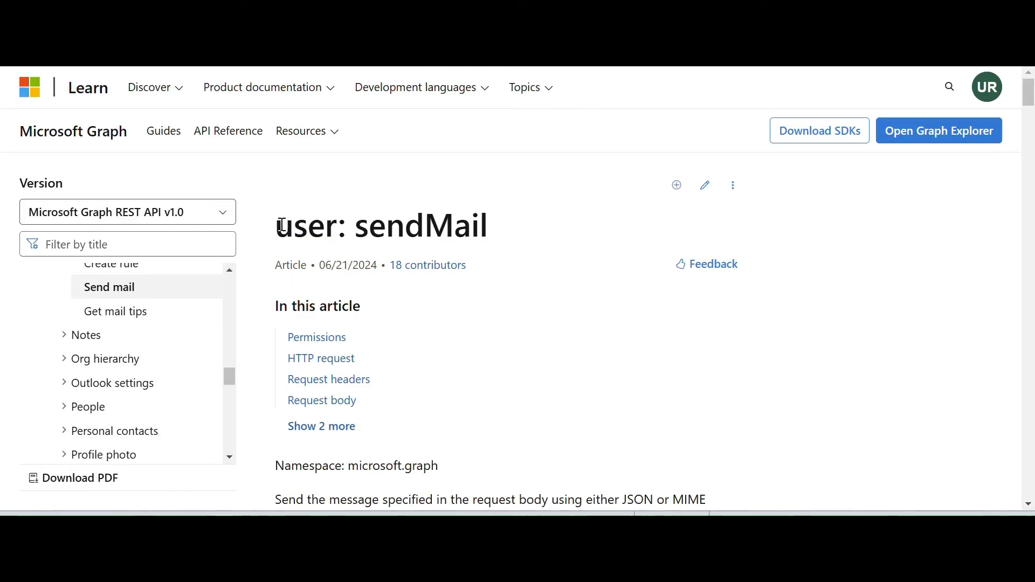
{"action": "left_click_drag", "start_coordinate": [279, 226], "coordinate": [515, 229]}
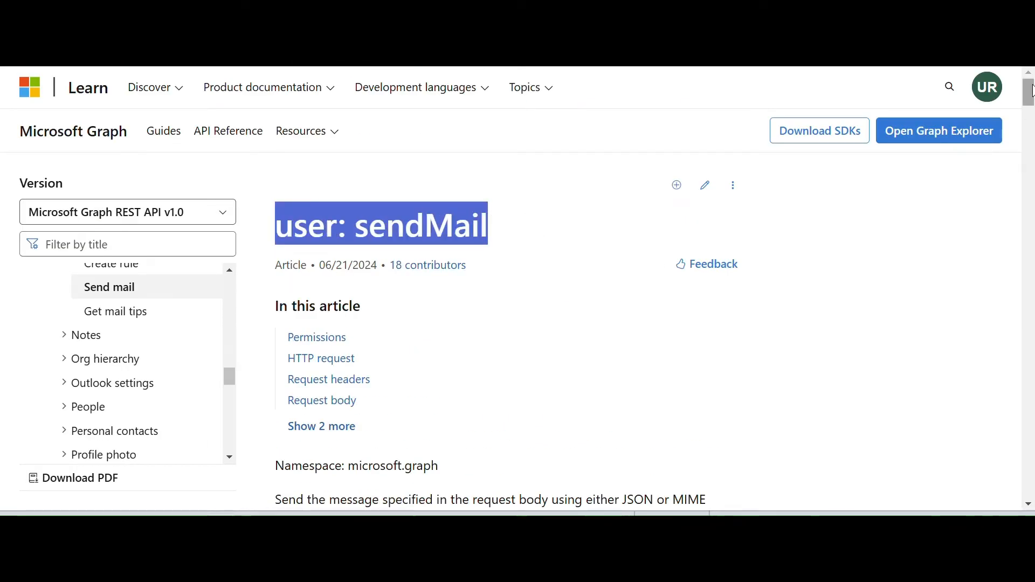
{"action": "left_click_drag", "start_coordinate": [1029, 92], "coordinate": [1030, 305]}
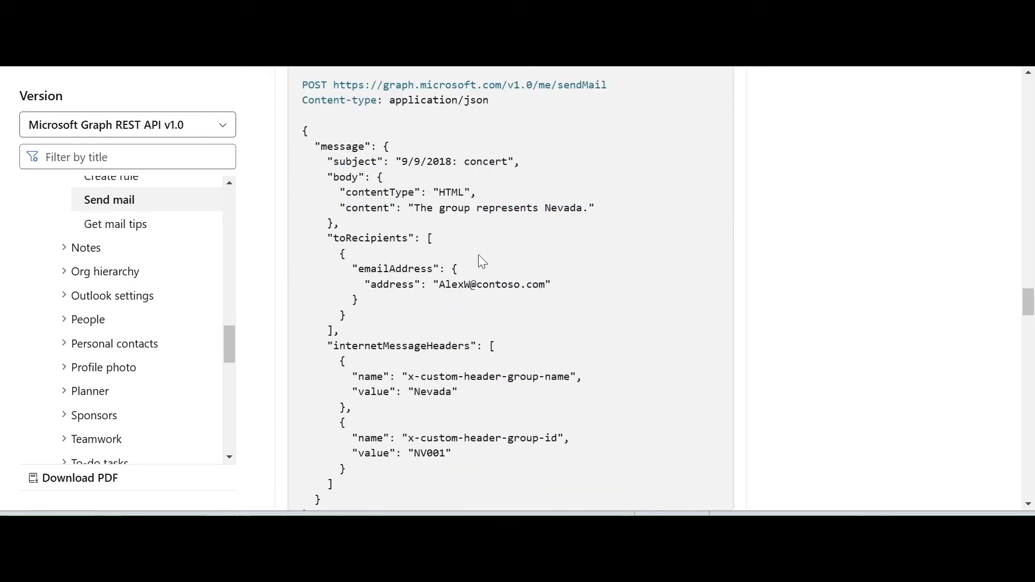
Examine the example's message structure, including the subject, body, toRecipients and internetMessageHeaders fields.
{"action": "double_click", "coordinate": [351, 164]}
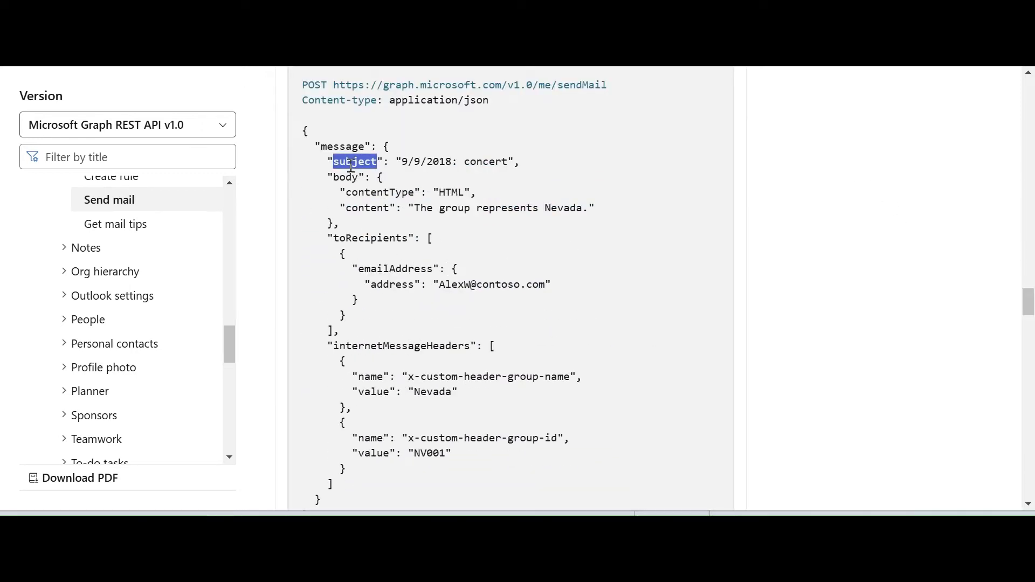
{"action": "left_click", "coordinate": [353, 179]}
{"action": "double_click", "coordinate": [382, 233]}
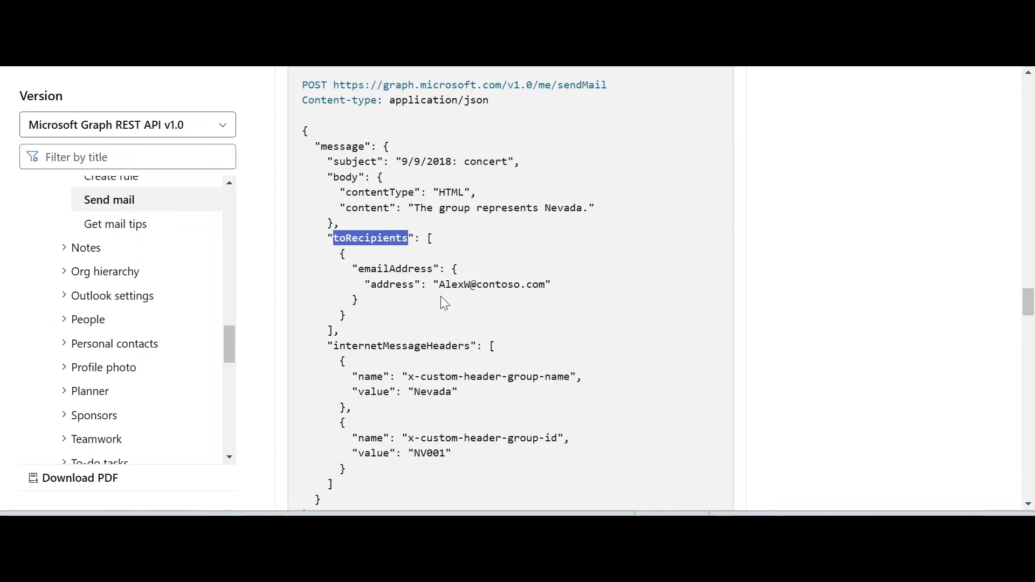
{"action": "scroll", "coordinate": [491, 371], "scroll_direction": "down", "scroll_amount": 2}
{"action": "scroll", "coordinate": [492, 370], "scroll_direction": "up", "scroll_amount": 2}
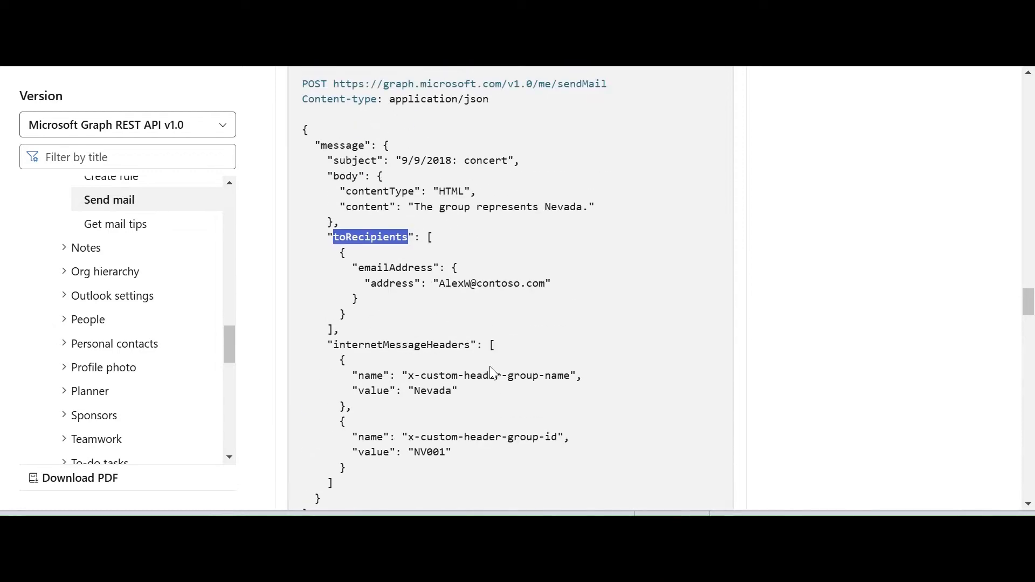
{"action": "scroll", "coordinate": [490, 270], "scroll_direction": "down", "scroll_amount": 2}
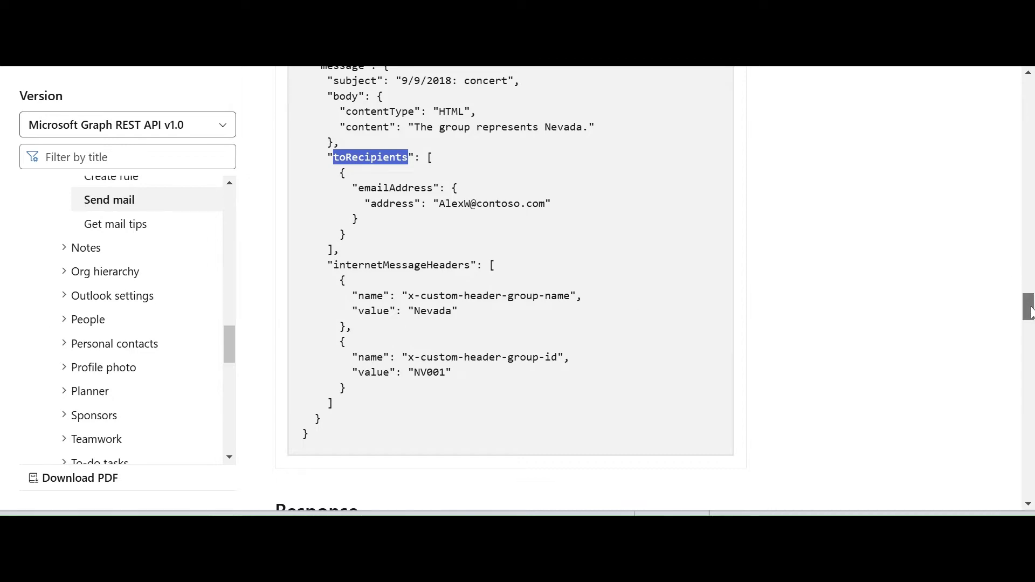
{"action": "scroll", "coordinate": [1027, 280], "scroll_direction": "up", "scroll_amount": 6}
In Postman, change the message subject in the sendMail body to "Hi This msg from postman".
{"action": "key", "text": "alt+Tab"}
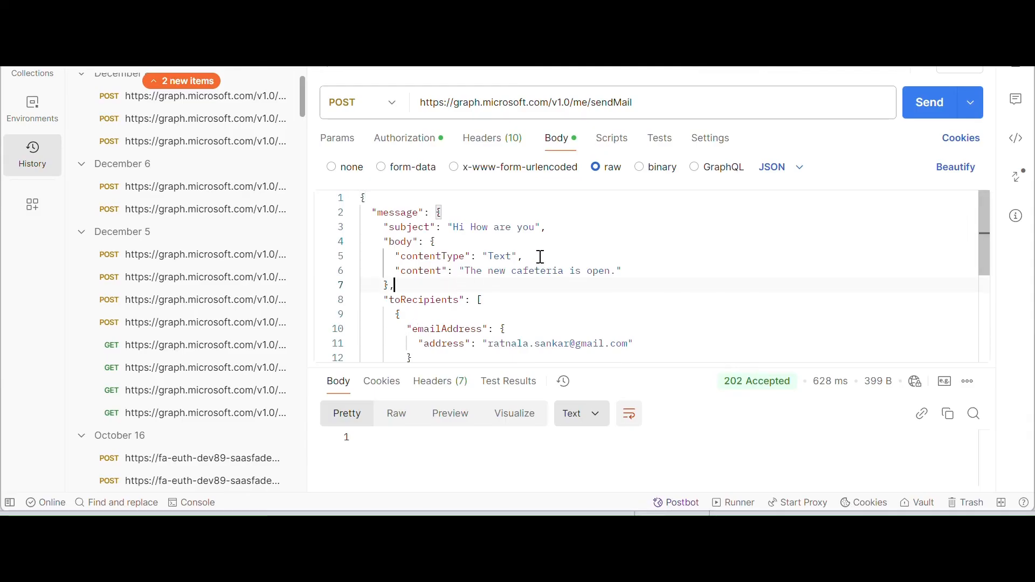
{"action": "left_click", "coordinate": [535, 227]}
{"action": "key", "text": "BackSpace"}
{"action": "key", "text": "BackSpace"}
{"action": "key", "text": "BackSpace"}
{"action": "key", "text": "BackSpace"}
{"action": "key", "text": "BackSpace"}
{"action": "key", "text": "BackSpace"}
{"action": "key", "text": "BackSpace"}
{"action": "key", "text": "BackSpace"}
{"action": "key", "text": "BackSpace"}
{"action": "key", "text": "BackSpace"}
{"action": "key", "text": "BackSpace"}
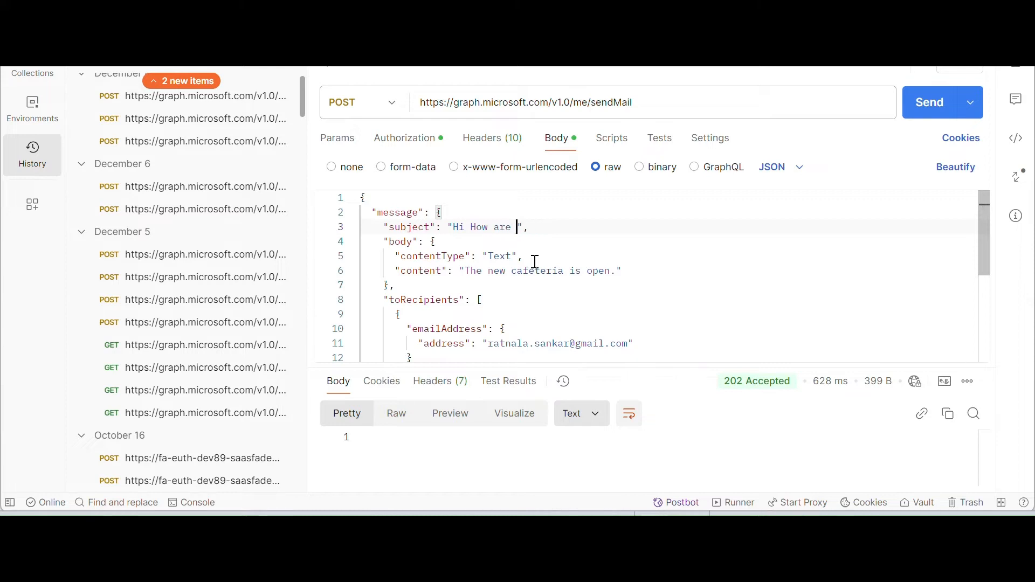
{"action": "type", "text": "This msg"}
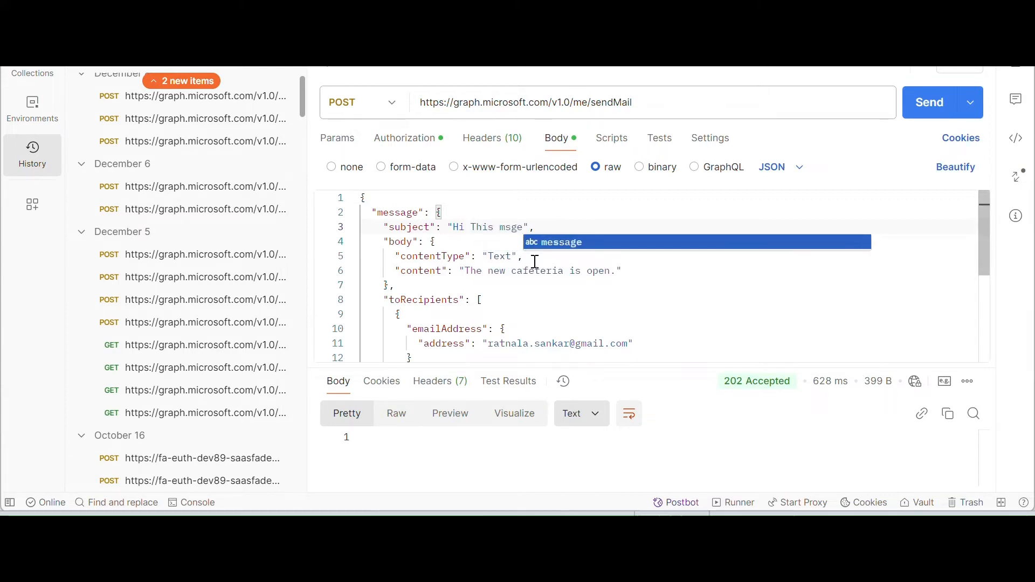
{"action": "type", "text": " from postma"}
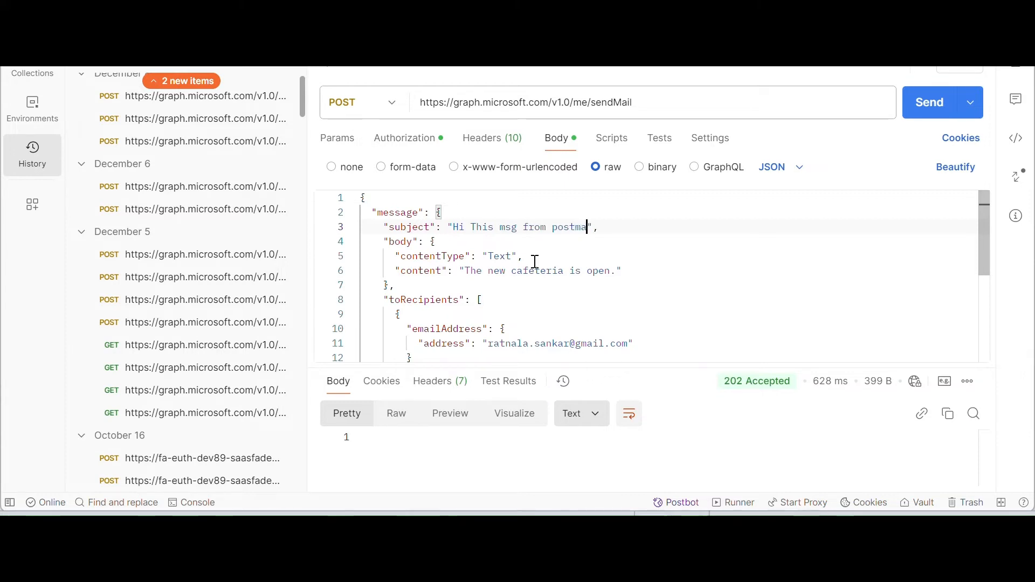
{"action": "type", "text": "n"}
{"action": "left_click", "coordinate": [662, 264]}
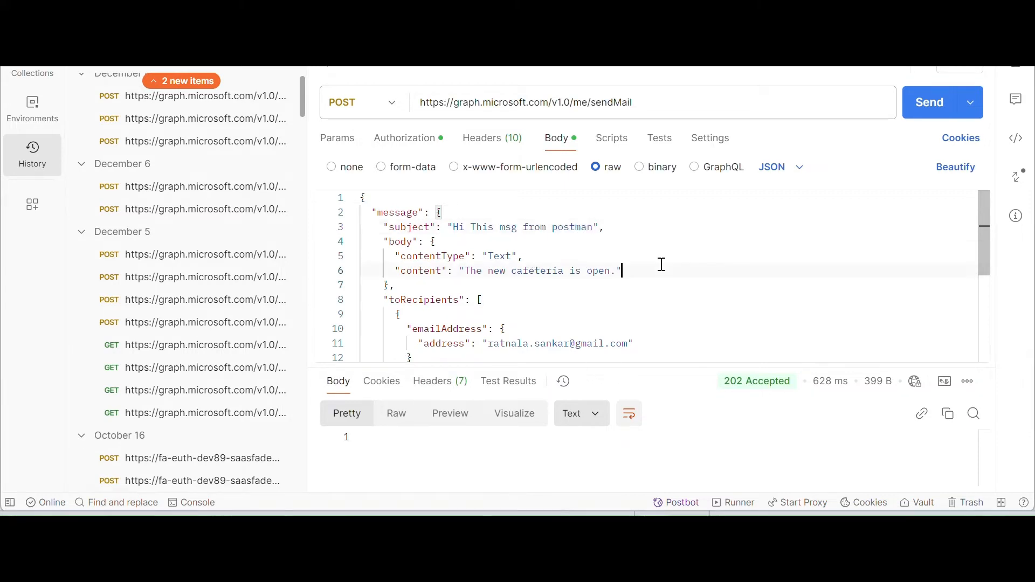
Check the remaining recipients in the JSON body and send the sendMail POST request.
{"action": "left_click_drag", "start_coordinate": [983, 248], "coordinate": [986, 276]}
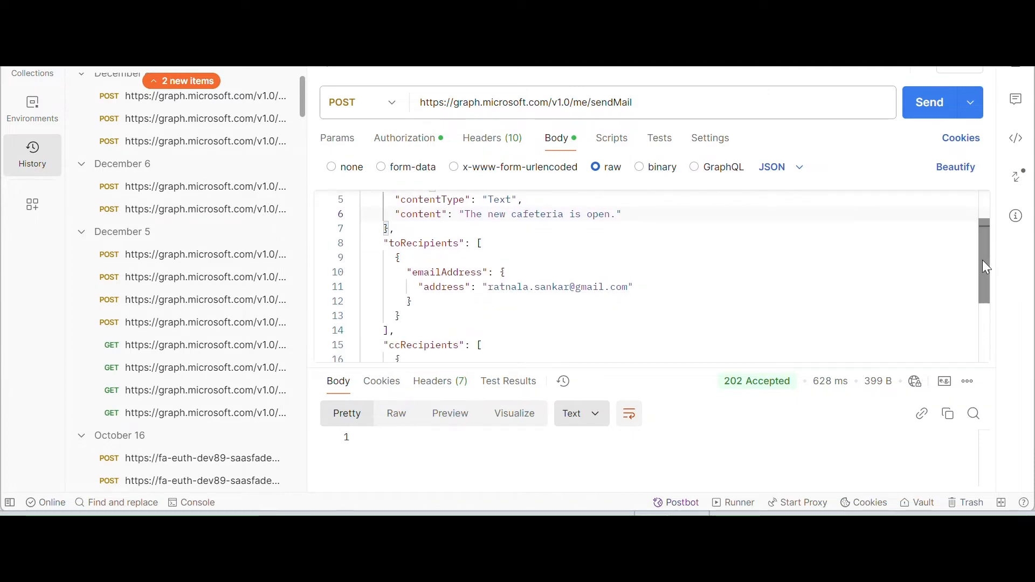
{"action": "scroll", "coordinate": [643, 296], "scroll_direction": "down", "scroll_amount": 2}
{"action": "left_click_drag", "start_coordinate": [984, 297], "coordinate": [976, 181]}
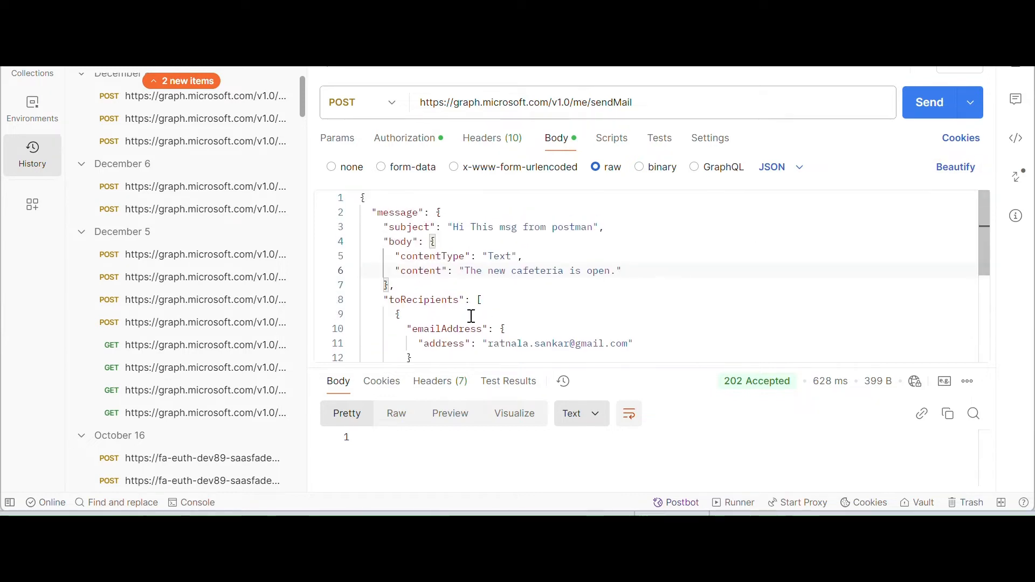
{"action": "left_click", "coordinate": [923, 117]}
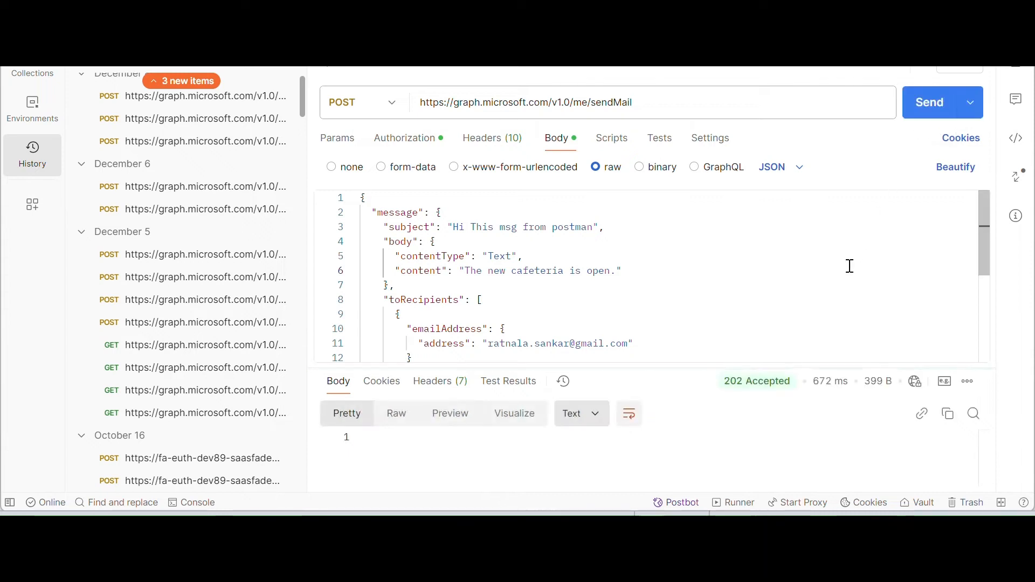
In Gmail, open the received "Hi This msg from postman" email and check its message text.
{"action": "mouse_move", "coordinate": [727, 384]}
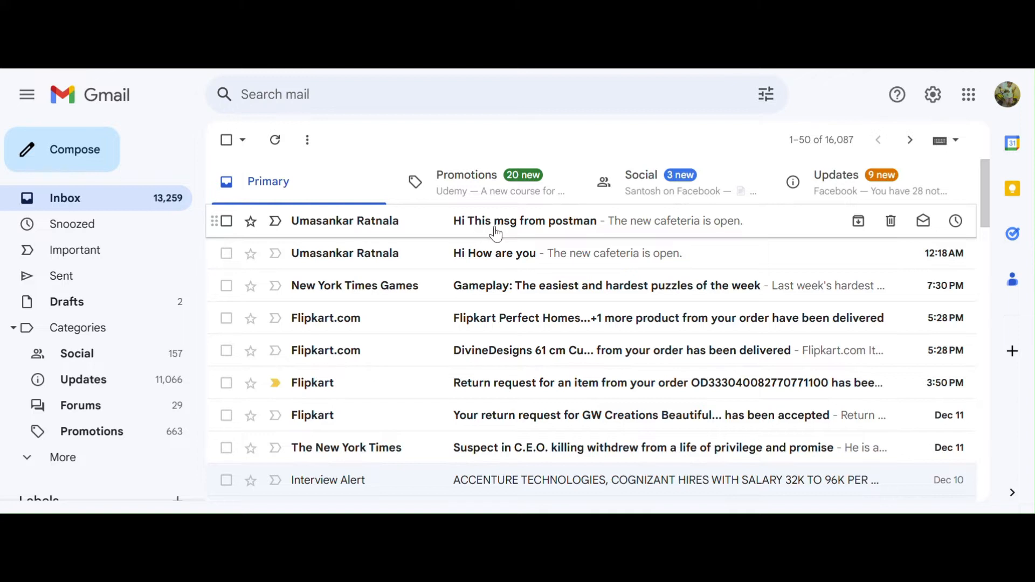
{"action": "left_click", "coordinate": [528, 234]}
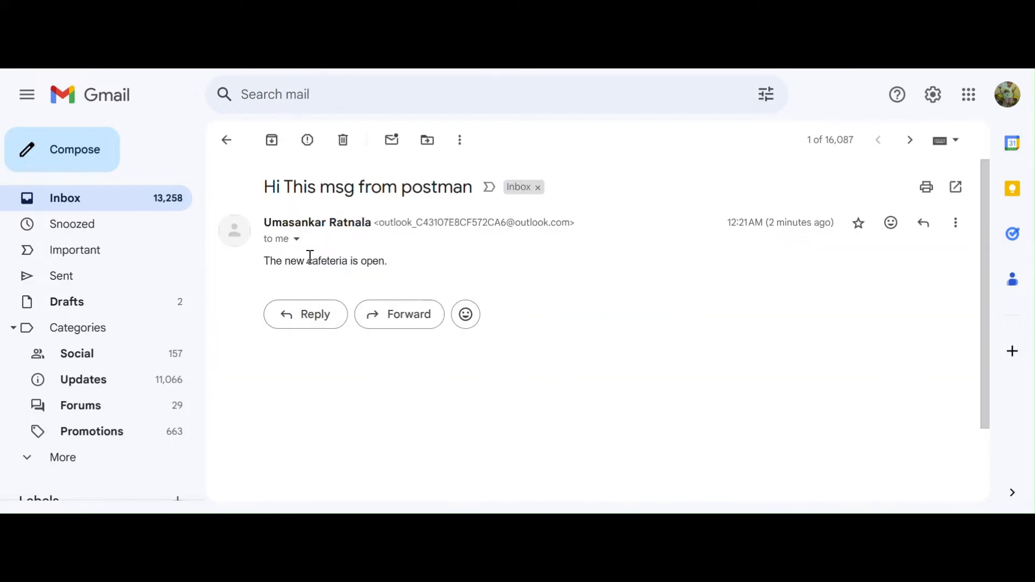
{"action": "left_click_drag", "start_coordinate": [265, 262], "coordinate": [421, 271]}
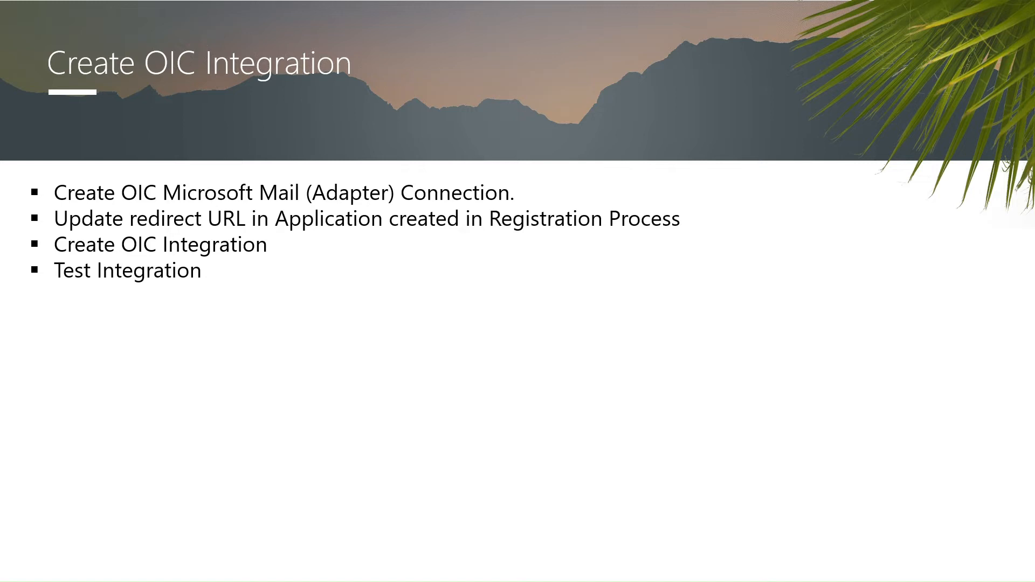
{"action": "key", "text": "Right"}
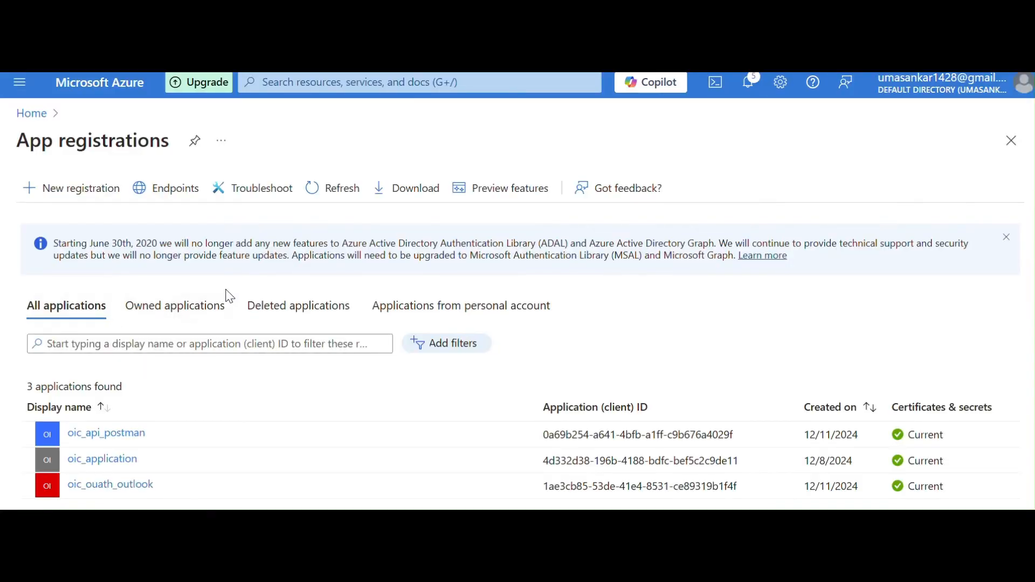
Open the redirect URI settings of the oic_api_postman app registration in Azure.
{"action": "left_click", "coordinate": [103, 433]}
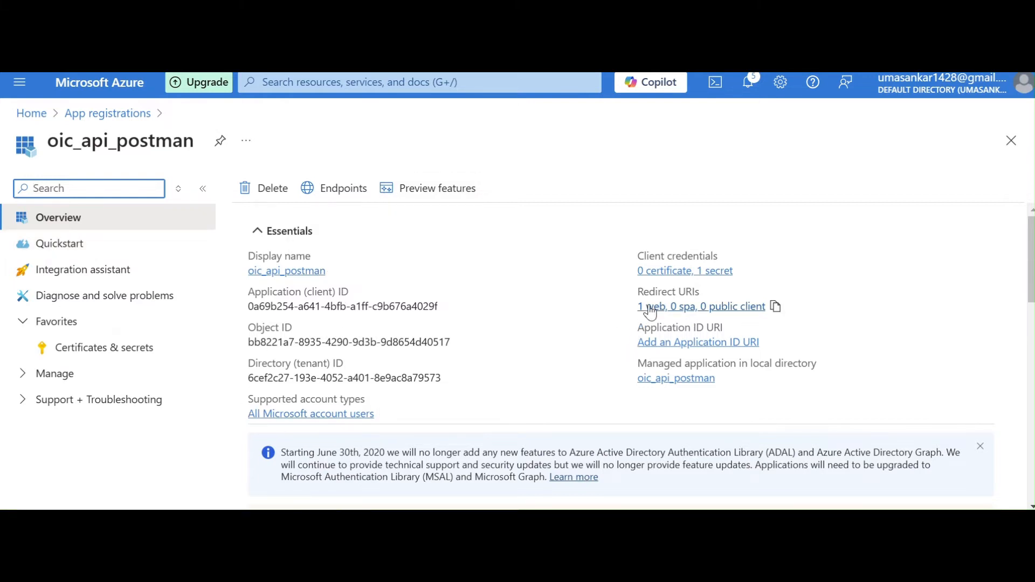
{"action": "left_click", "coordinate": [48, 223]}
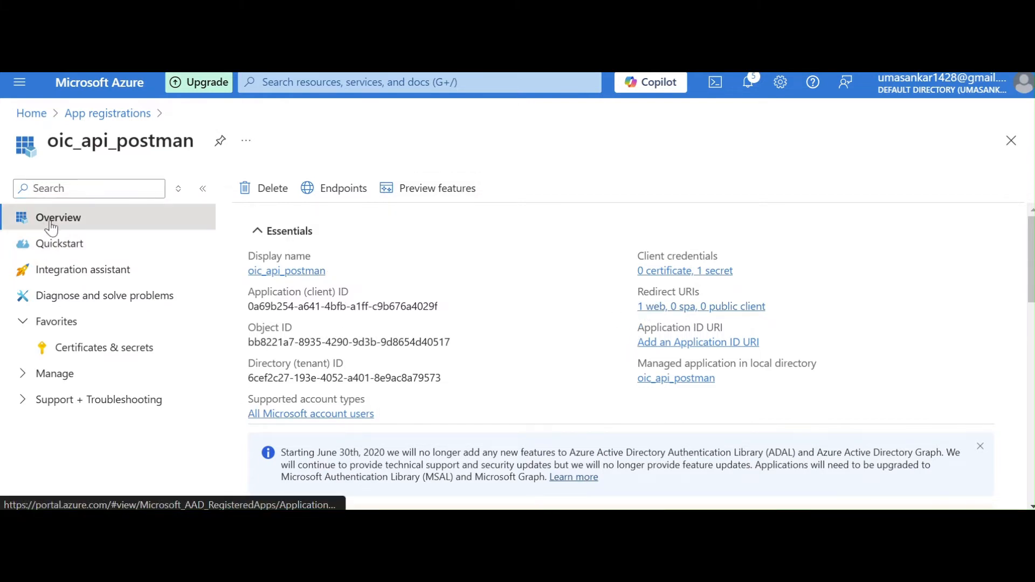
{"action": "left_click_drag", "start_coordinate": [631, 304], "coordinate": [709, 300]}
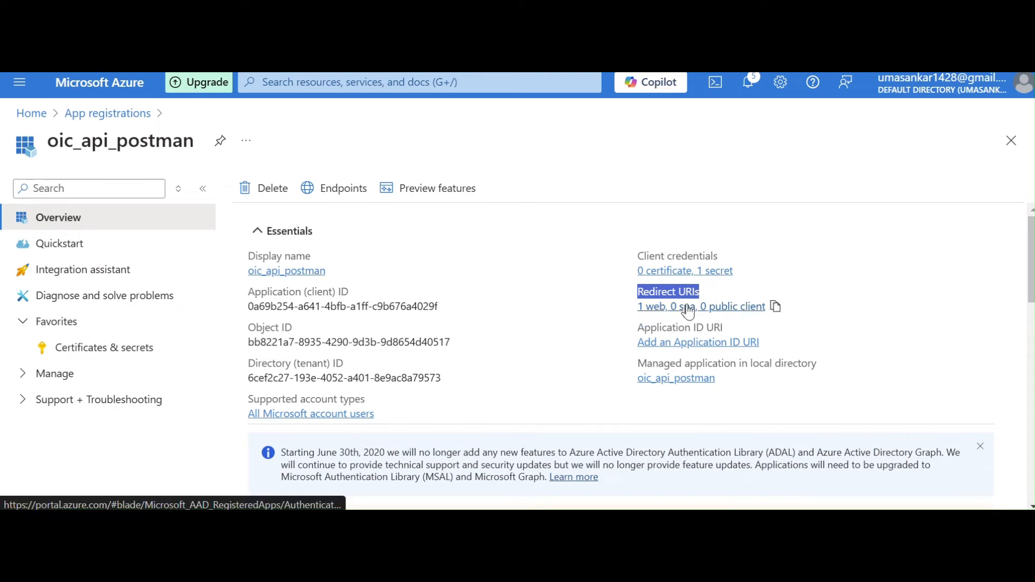
{"action": "left_click", "coordinate": [687, 306]}
{"action": "left_click_drag", "start_coordinate": [1031, 243], "coordinate": [1032, 277]}
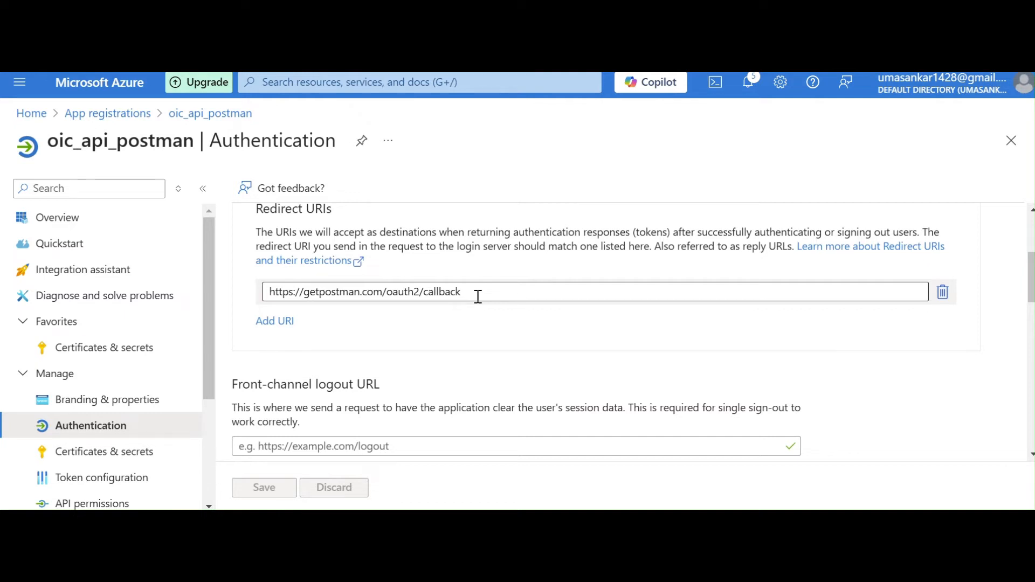
Replace the Postman callback redirect URI with the OIC callback path /icsapis/agent/oauth/callback, ready to prefix the host.
{"action": "left_click", "coordinate": [477, 297]}
{"action": "key", "text": "ctrl+a"}
{"action": "type", "text": "/icsapis/agent/oauth/callback"}
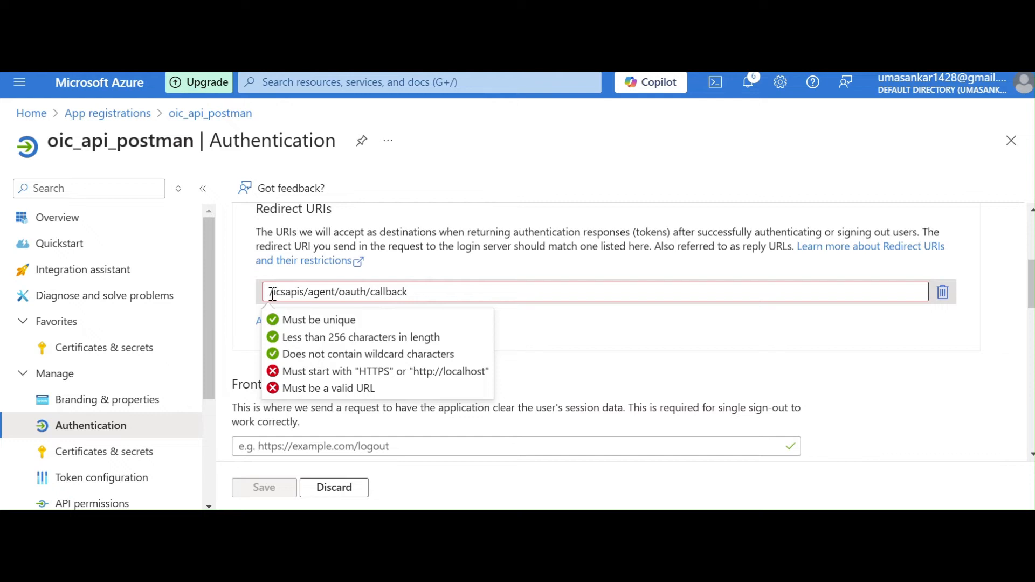
{"action": "left_click", "coordinate": [272, 292]}
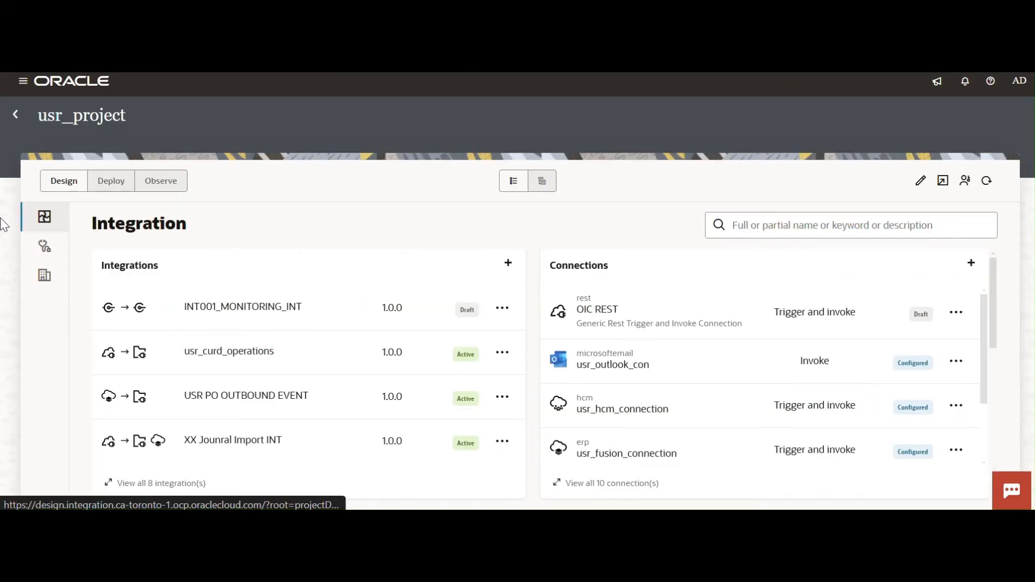
In the OIC project usr_project, start a new connection using the Microsoft Office 365 Outlook adapter.
{"action": "left_click", "coordinate": [967, 272]}
{"action": "left_click", "coordinate": [823, 191]}
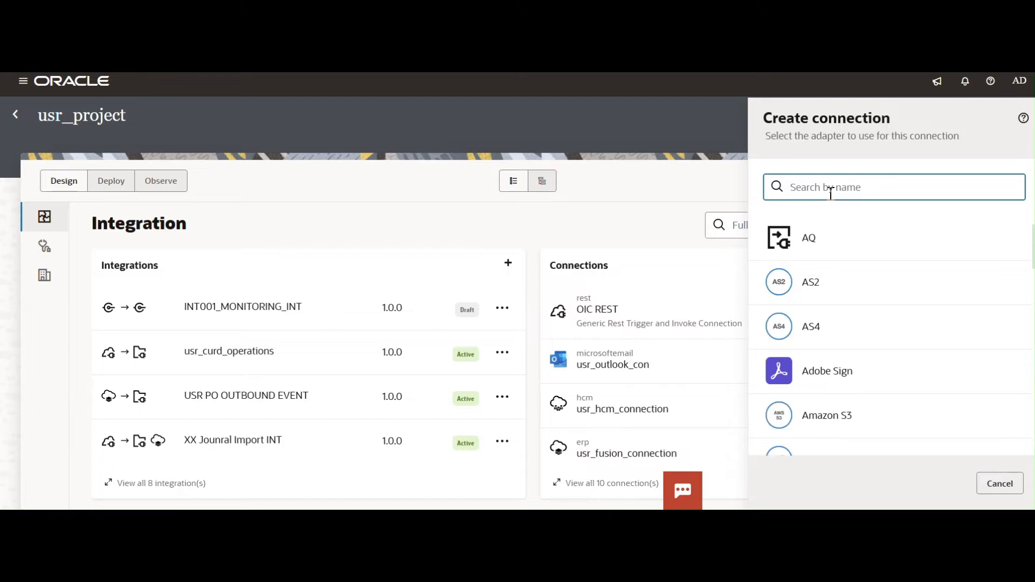
{"action": "type", "text": "micro"}
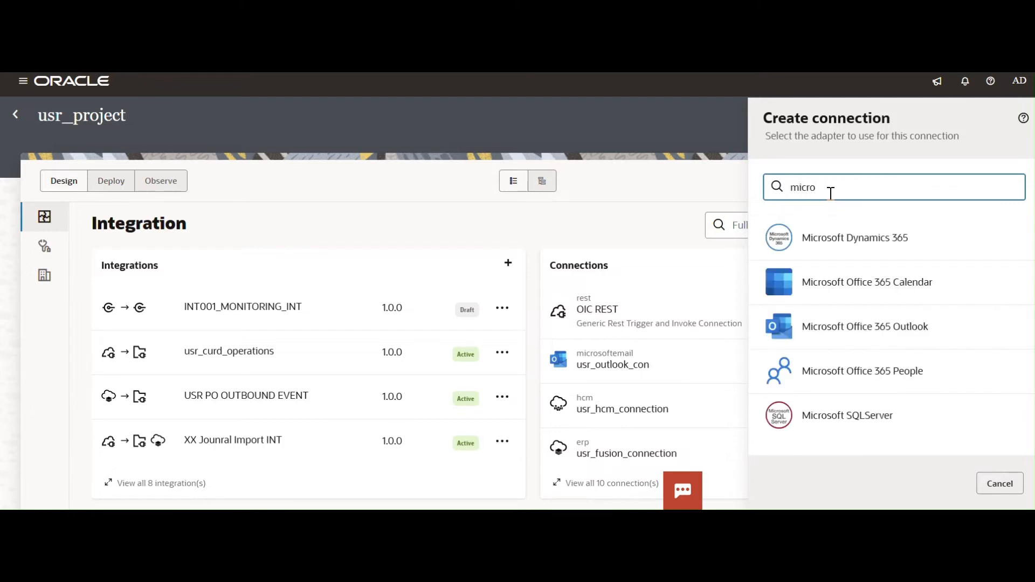
{"action": "left_click", "coordinate": [859, 338]}
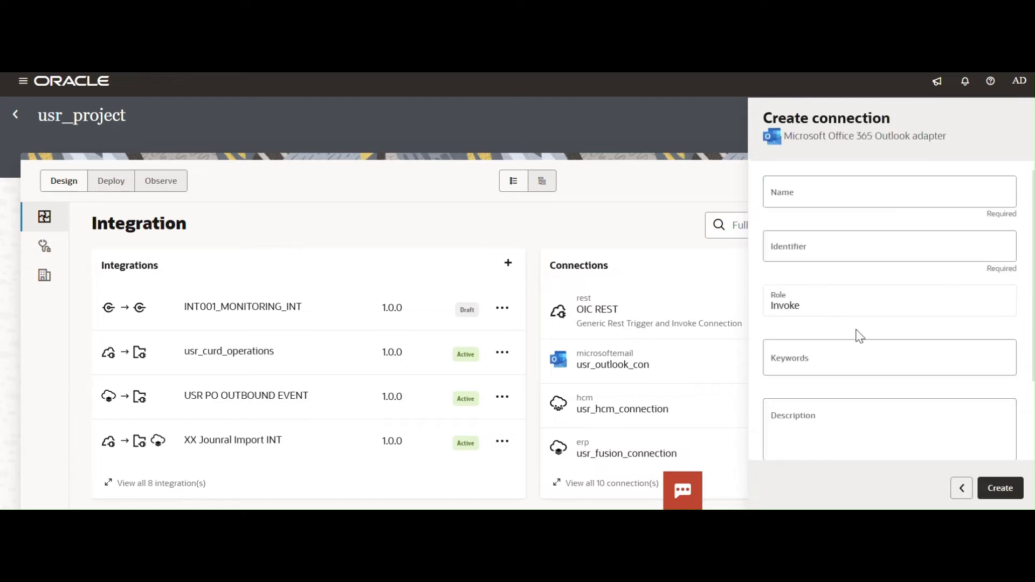
Name the connection USR_Demo_Outlook_connection and create it.
{"action": "left_click", "coordinate": [797, 194]}
{"action": "type", "text": "USR"}
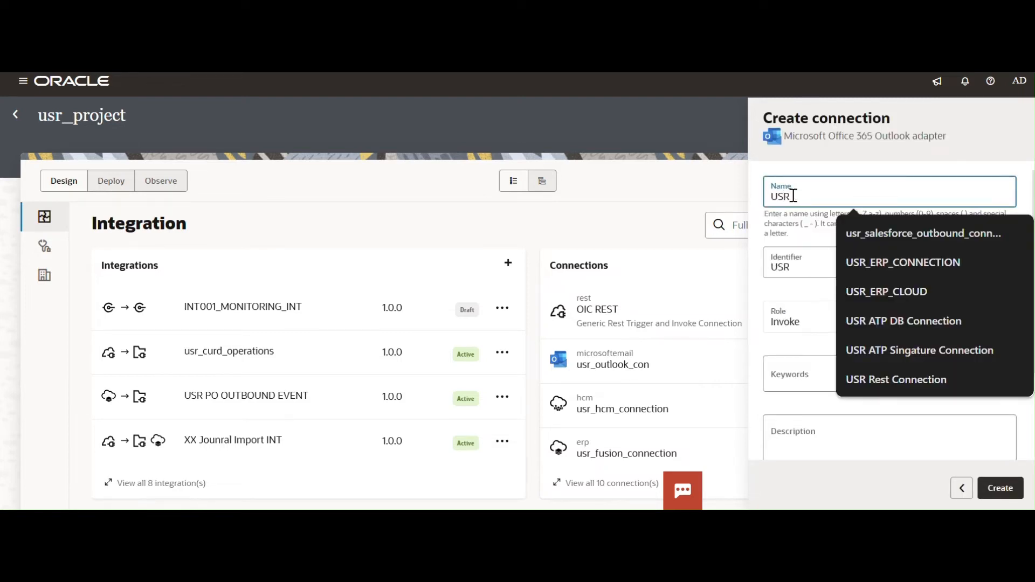
{"action": "type", "text": "_Demo_O"}
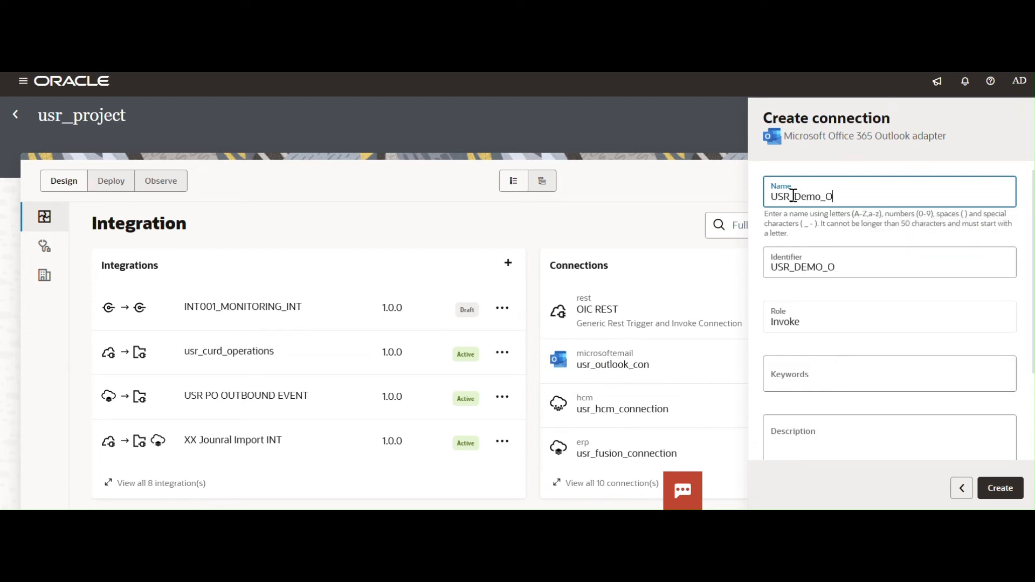
{"action": "type", "text": "utlook_connection"}
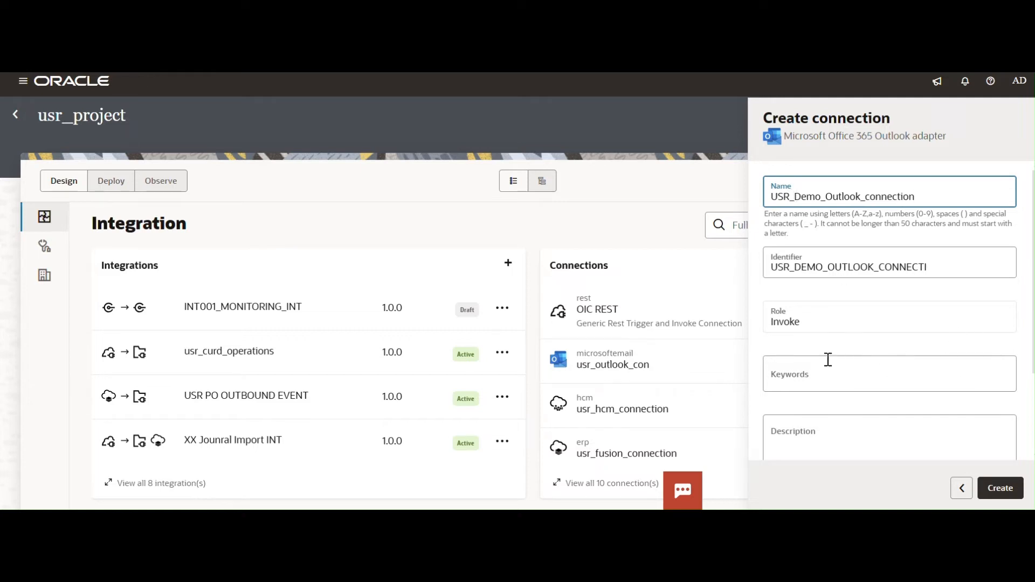
{"action": "left_click_drag", "start_coordinate": [1034, 343], "coordinate": [1033, 357]}
{"action": "left_click", "coordinate": [996, 493]}
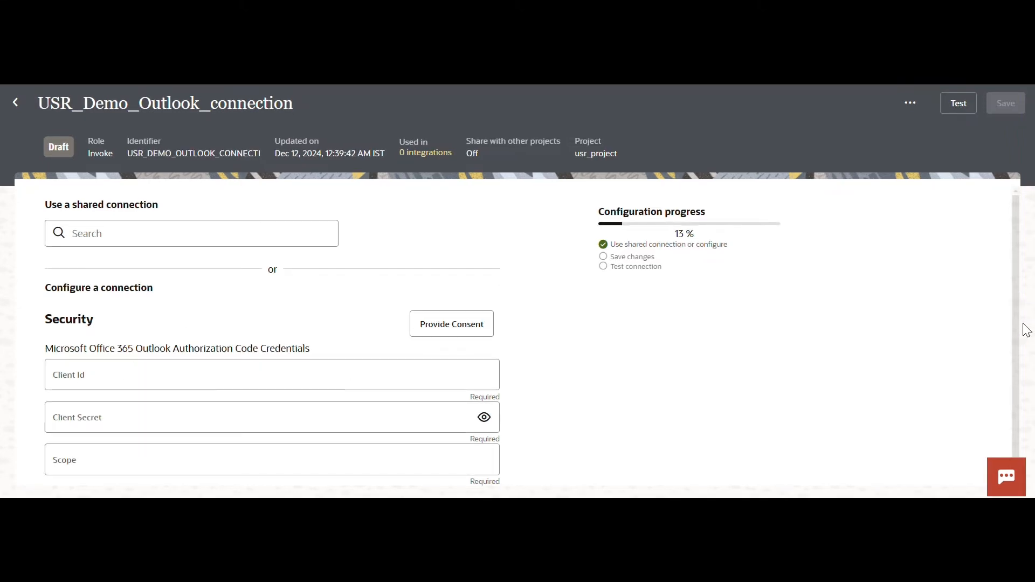
{"action": "scroll", "coordinate": [1024, 372], "scroll_direction": "down", "scroll_amount": 1}
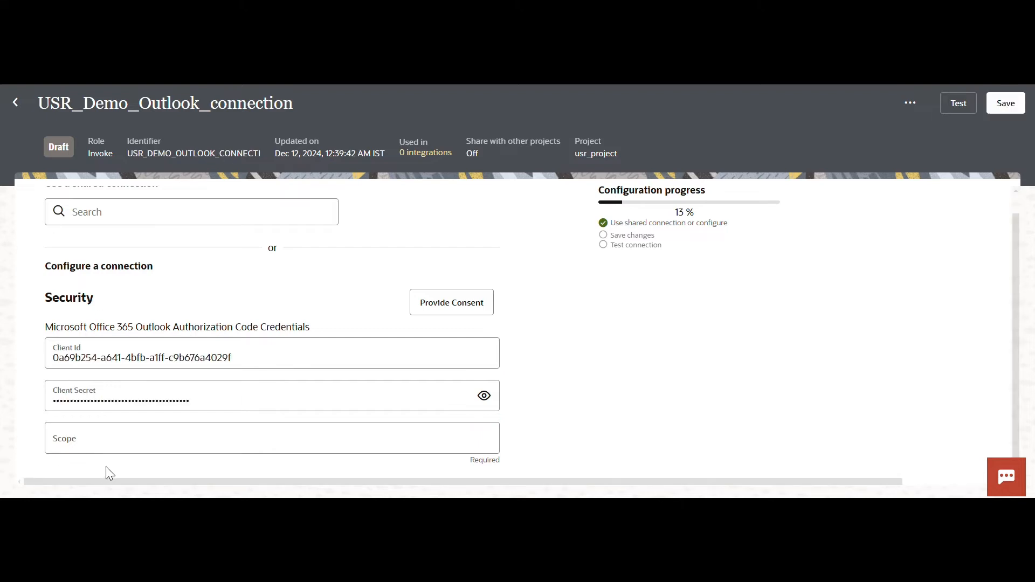
{"action": "left_click", "coordinate": [106, 443]}
{"action": "type", "text": "https://graph.microsoft.com/Mail.ReadWrite offline_access"}
{"action": "left_click", "coordinate": [601, 405]}
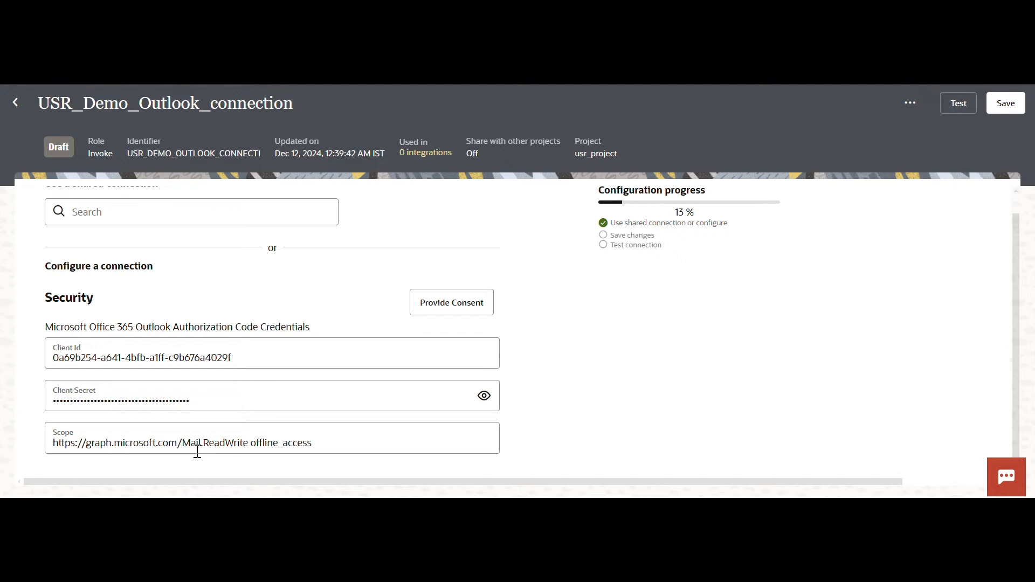
{"action": "left_click_drag", "start_coordinate": [251, 444], "coordinate": [394, 461]}
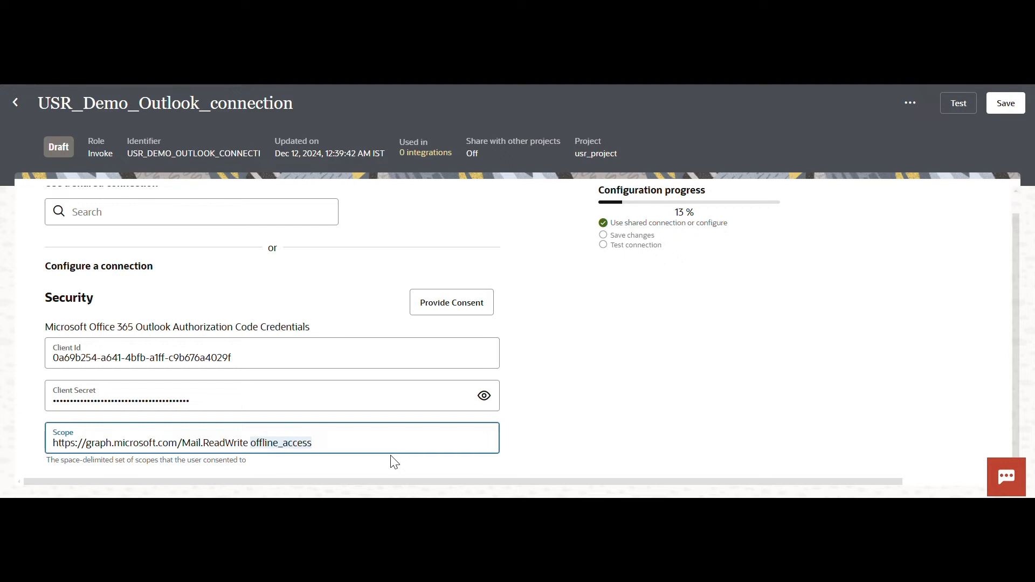
{"action": "left_click", "coordinate": [536, 421]}
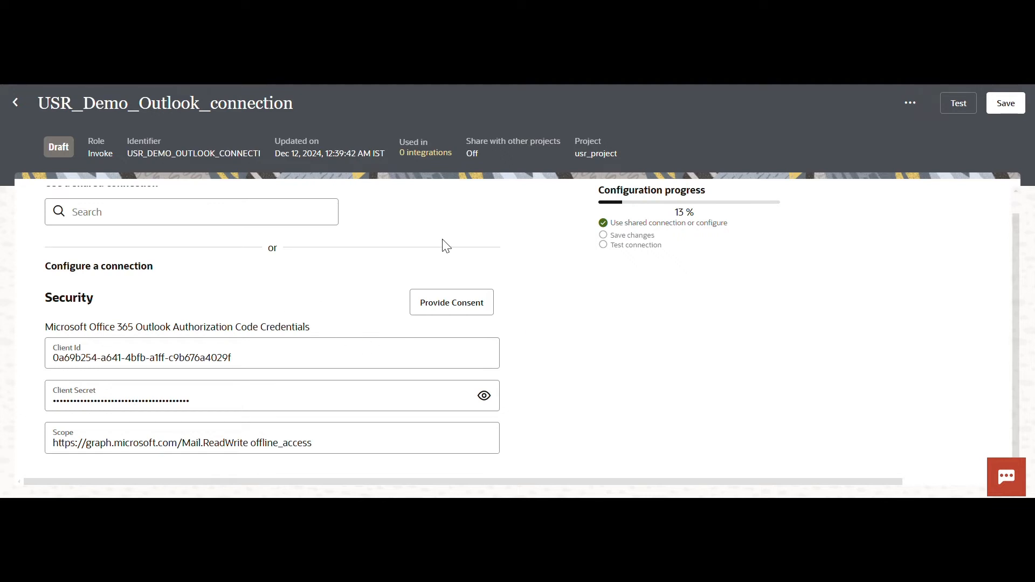
Provide consent for the connection by signing in with the Microsoft account e-mail and accepting the permissions requested by oic_api_postman.
{"action": "left_click", "coordinate": [453, 305]}
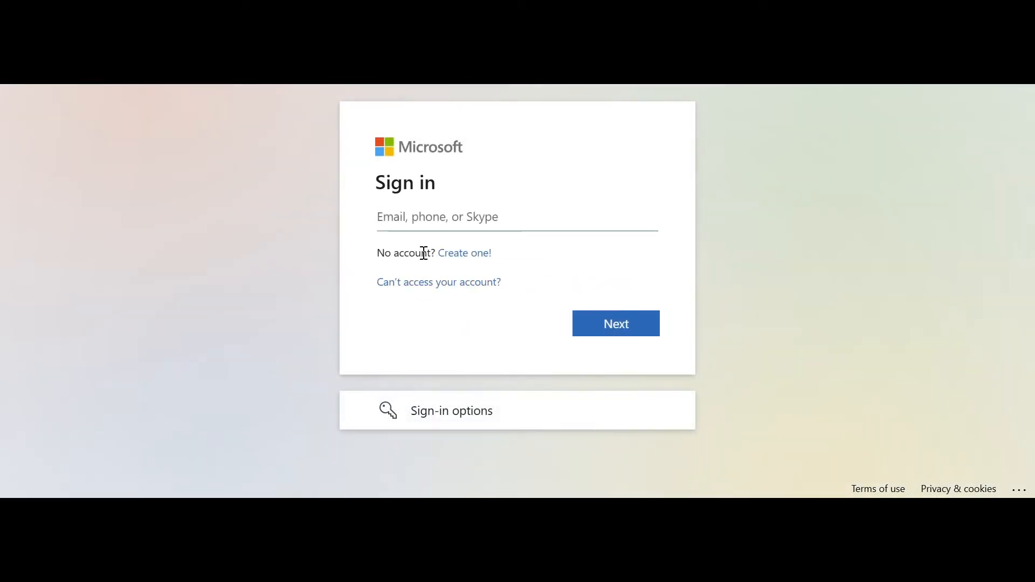
{"action": "left_click", "coordinate": [416, 227]}
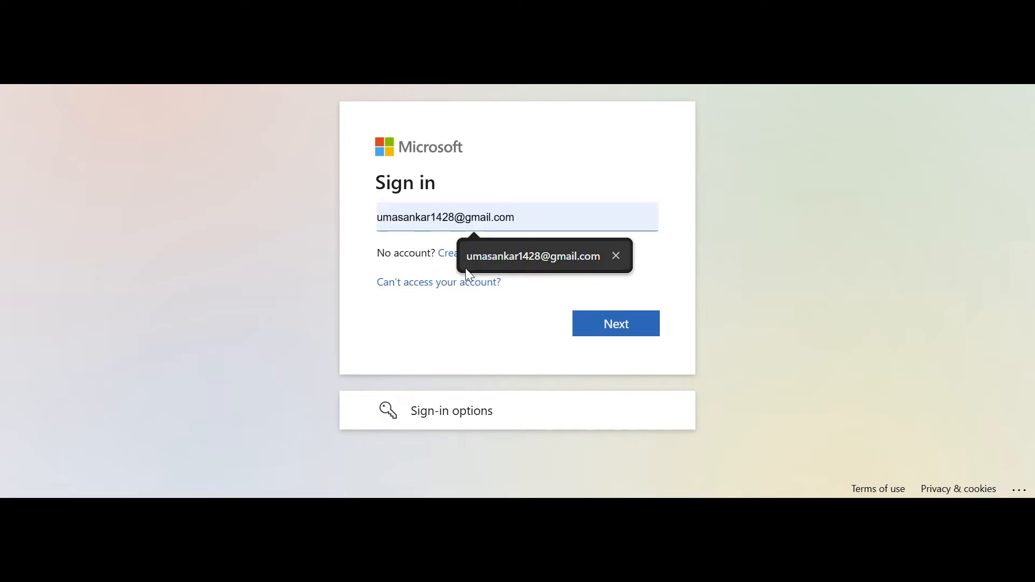
{"action": "left_click", "coordinate": [479, 260]}
{"action": "left_click", "coordinate": [637, 324]}
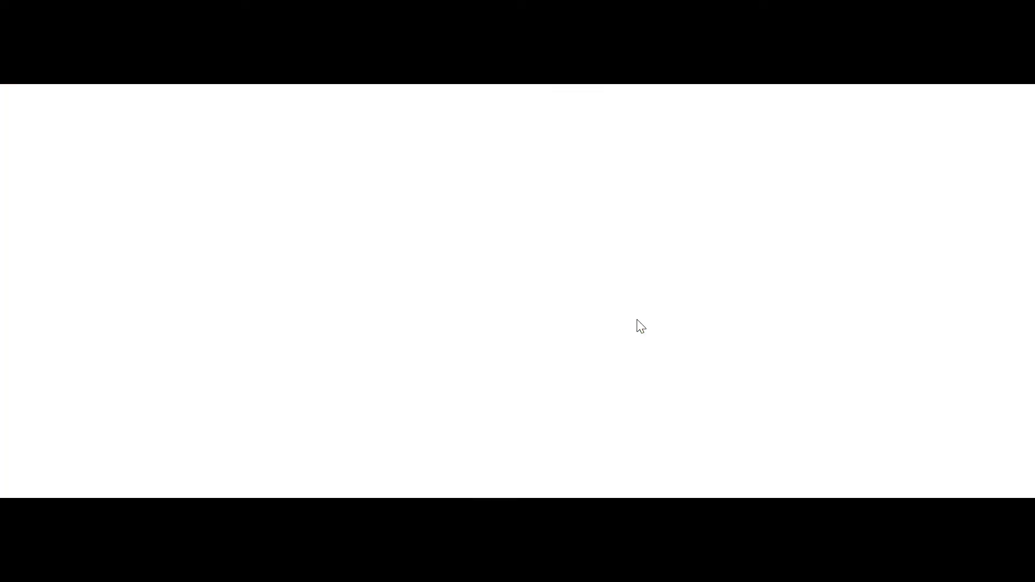
{"action": "scroll", "coordinate": [1033, 329], "scroll_direction": "down", "scroll_amount": 3}
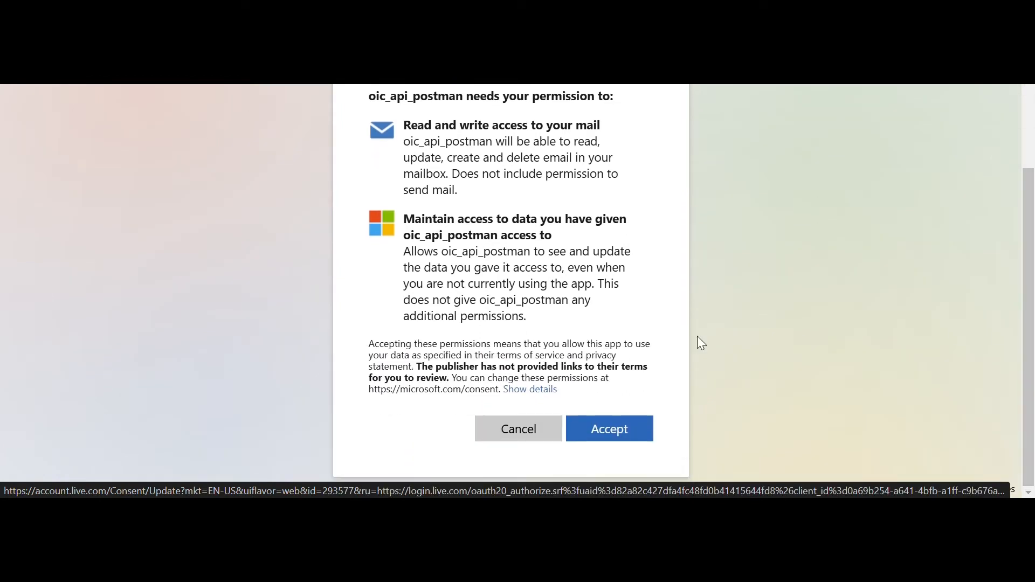
{"action": "left_click", "coordinate": [614, 430]}
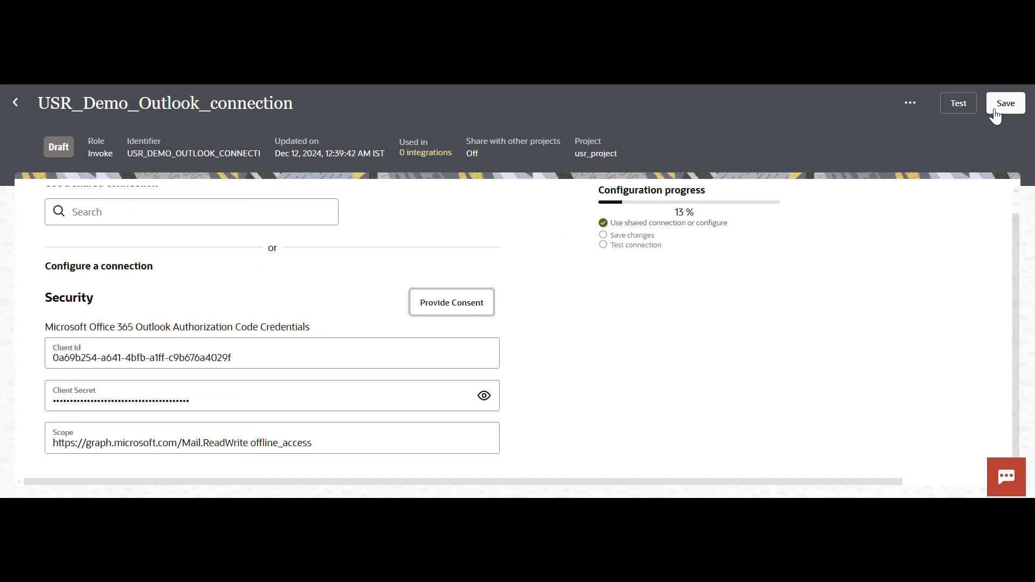
Test the Outlook connection, dismiss the notifications and save it.
{"action": "left_click", "coordinate": [964, 107]}
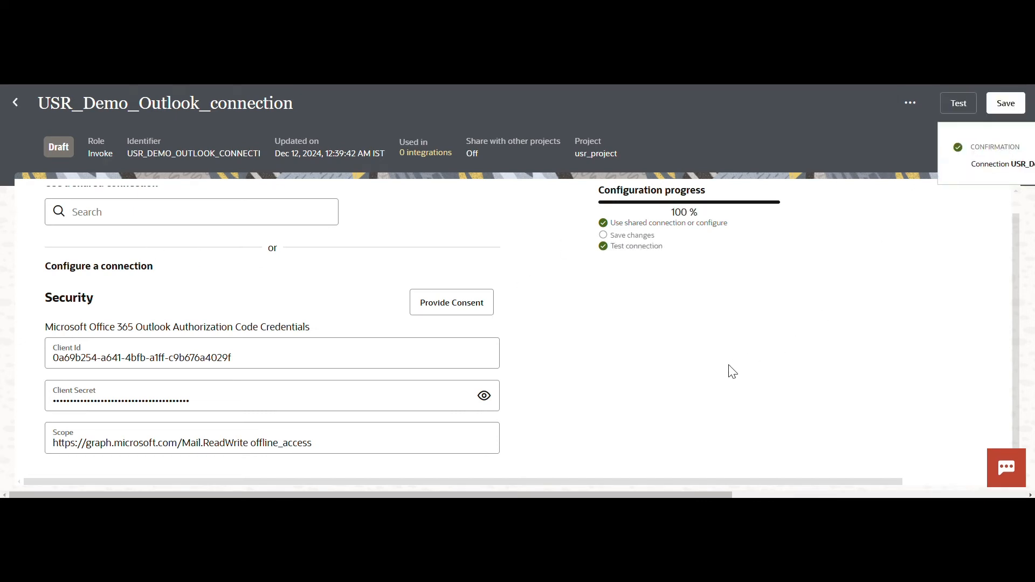
{"action": "left_click", "coordinate": [1010, 145]}
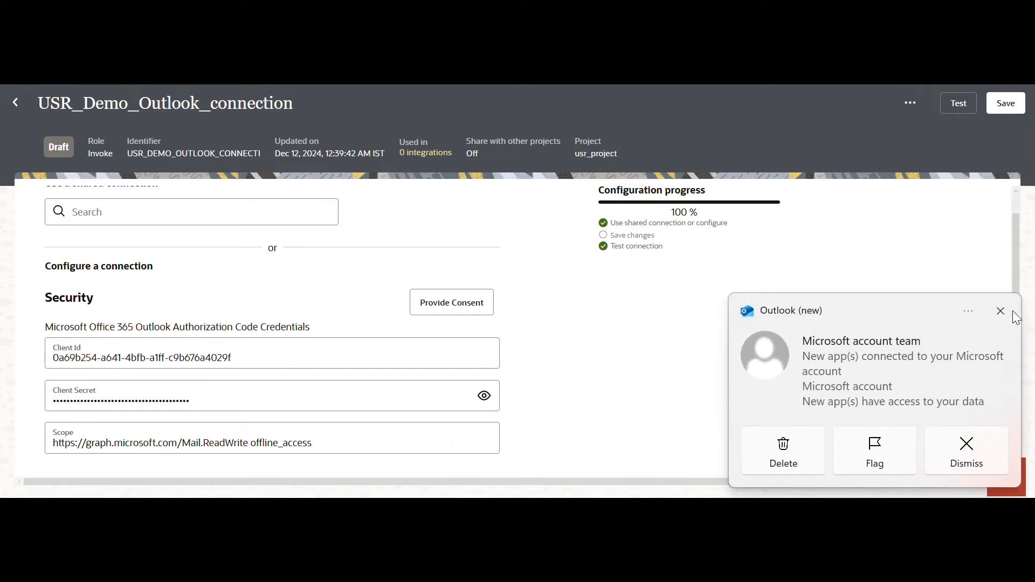
{"action": "left_click", "coordinate": [1022, 311]}
{"action": "left_click", "coordinate": [1006, 104]}
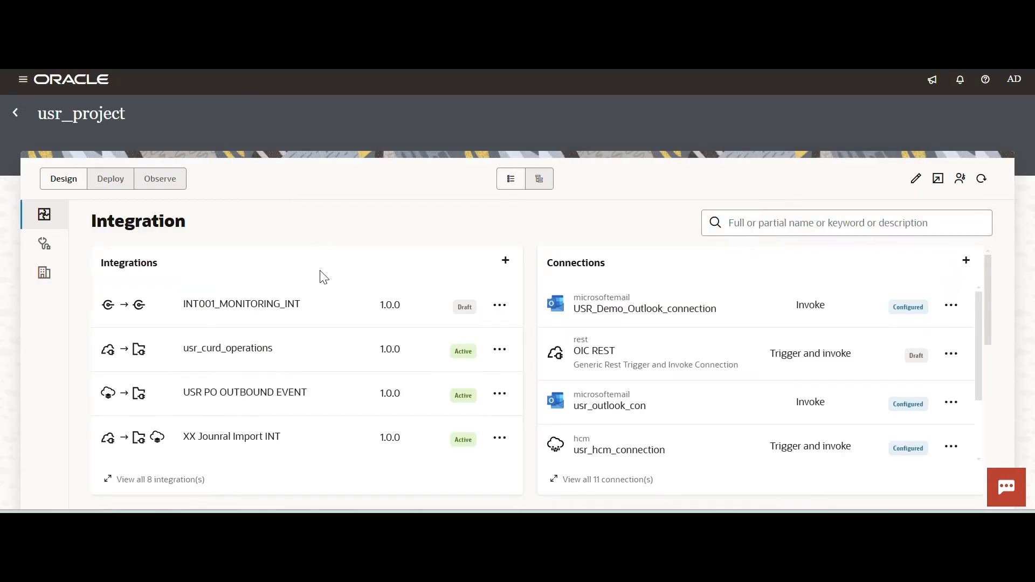
Create an application-triggered integration named USR_Send_Email_From_Outlook in usr_project.
{"action": "left_click", "coordinate": [505, 262]}
{"action": "left_click", "coordinate": [825, 174]}
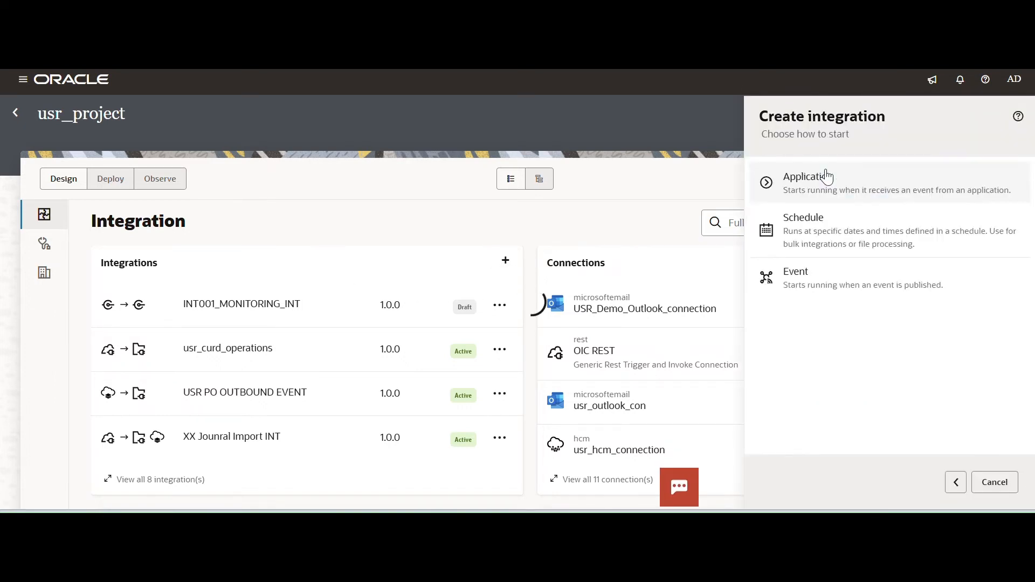
{"action": "left_click", "coordinate": [825, 177]}
{"action": "left_click", "coordinate": [790, 193]}
{"action": "type", "text": "USR"}
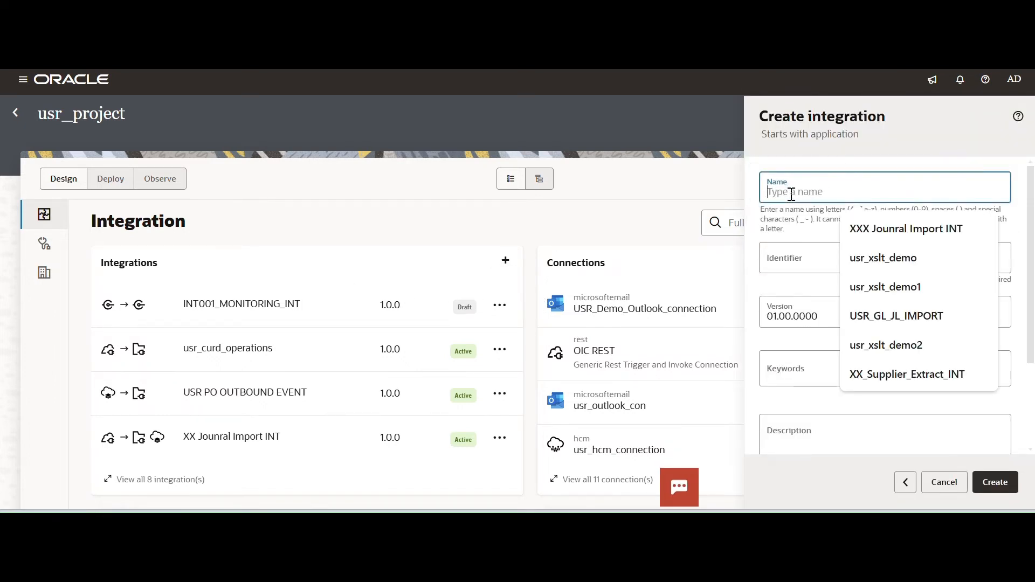
{"action": "type", "text": "_Send_e"}
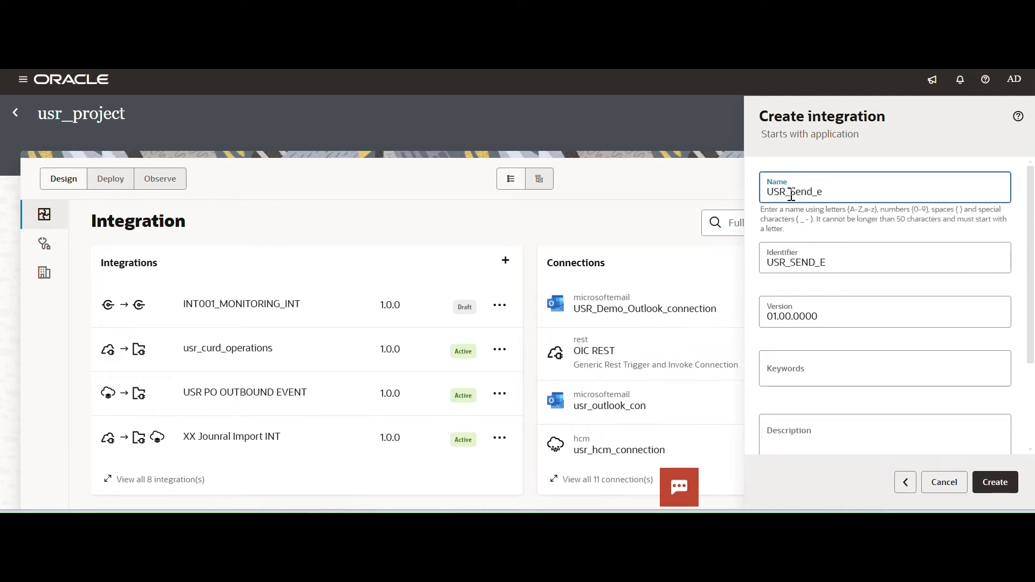
{"action": "key", "text": "BackSpace"}
{"action": "type", "text": "Email_From_Outlook"}
{"action": "left_click", "coordinate": [990, 481]}
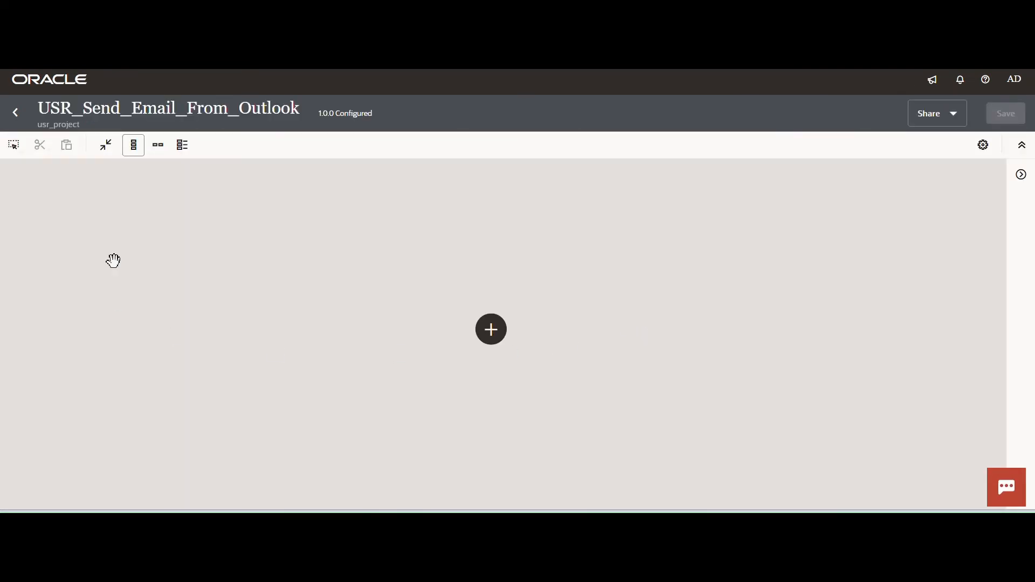
Switch the canvas to horizontal layout and add usr_rest_connection as the trigger, naming its endpoint SendMessage.
{"action": "left_click", "coordinate": [157, 146]}
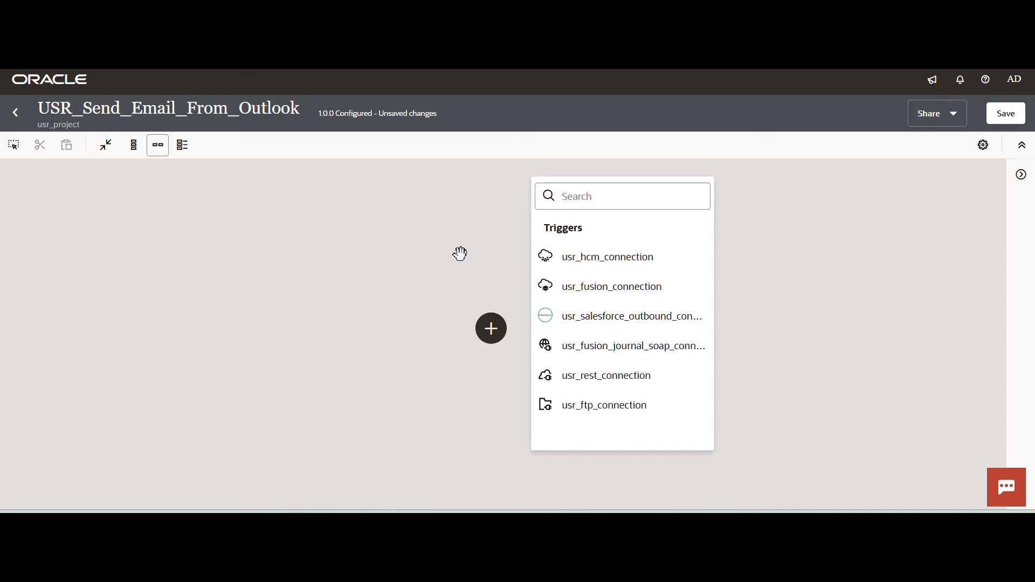
{"action": "left_click", "coordinate": [606, 377]}
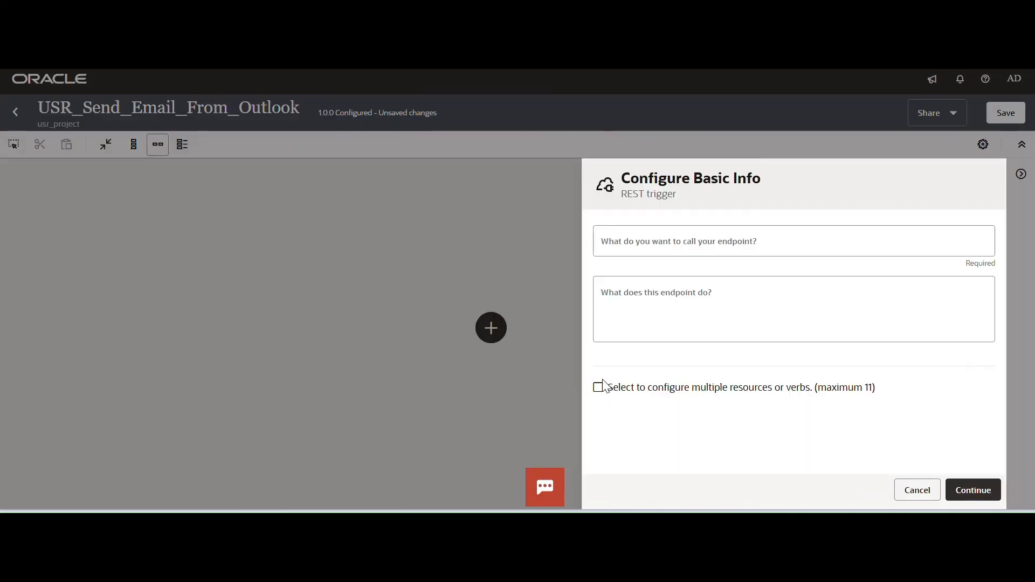
{"action": "left_click", "coordinate": [622, 249]}
{"action": "type", "text": "se"}
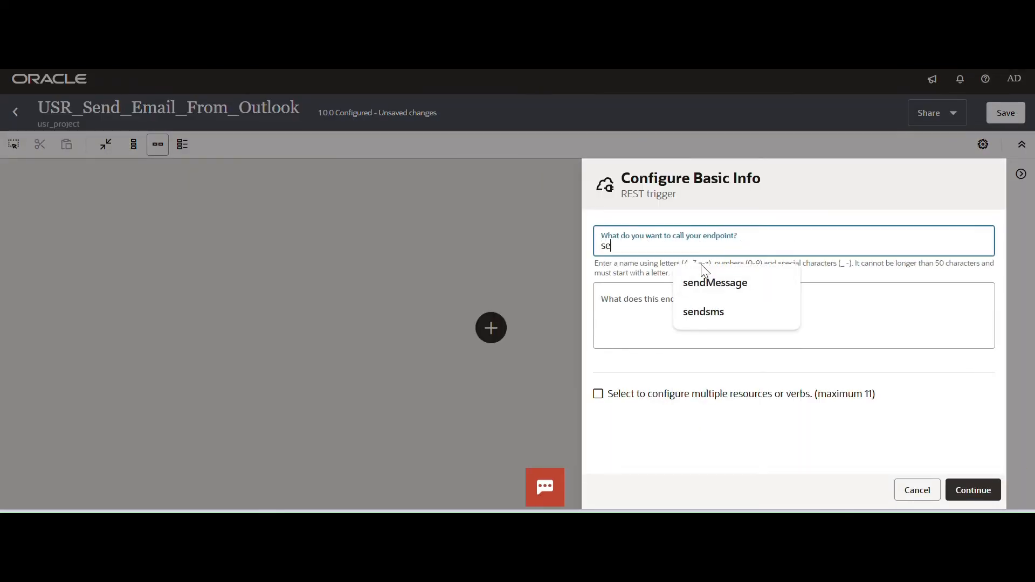
{"action": "key", "text": "BackSpace"}
{"action": "key", "text": "BackSpace"}
{"action": "type", "text": "SendMessage"}
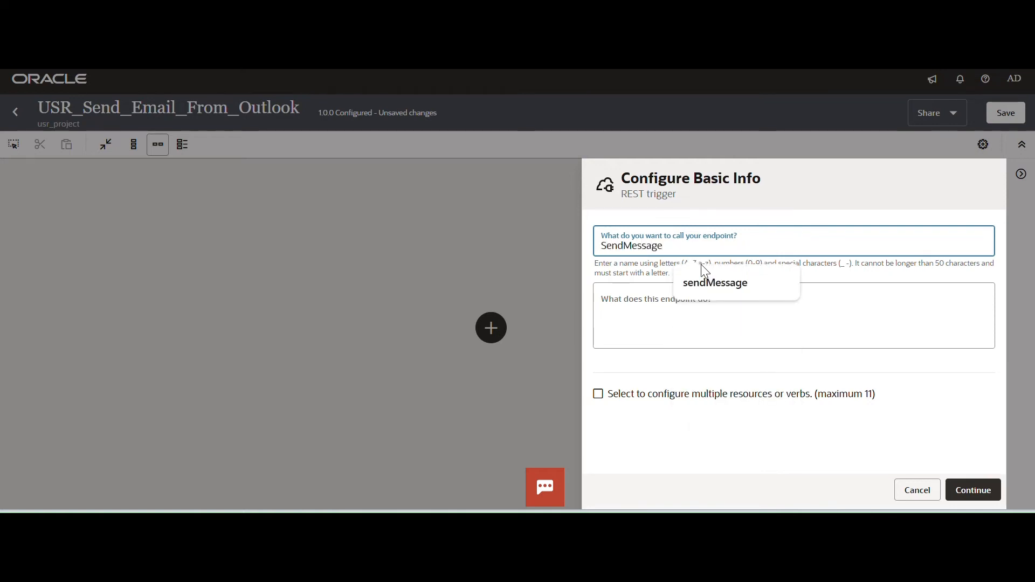
Continue to the REST trigger's resource configuration and set the endpoint's relative resource URI to /sendMessage.
{"action": "left_click", "coordinate": [987, 491]}
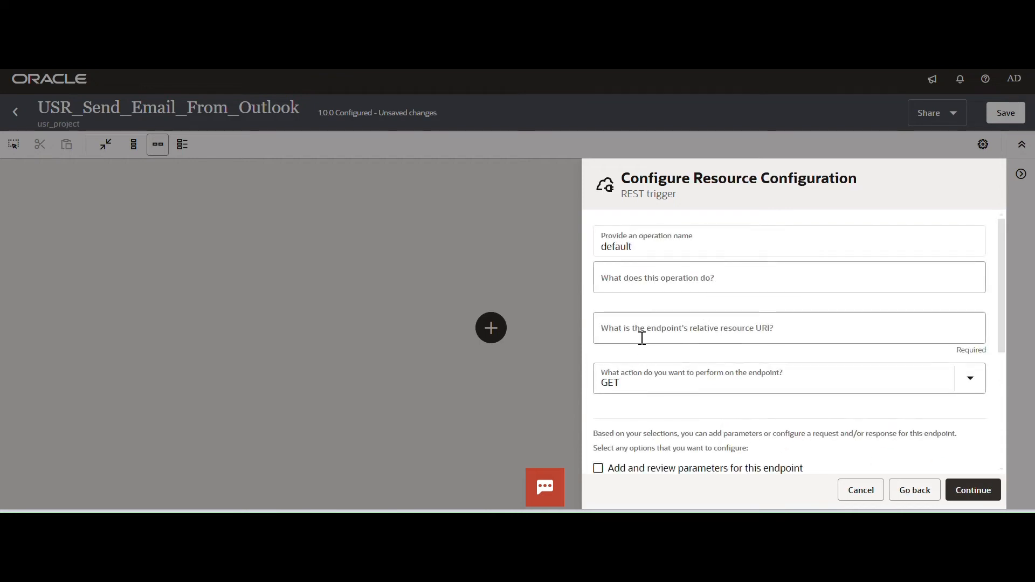
{"action": "left_click", "coordinate": [642, 338]}
{"action": "type", "text": "/send"}
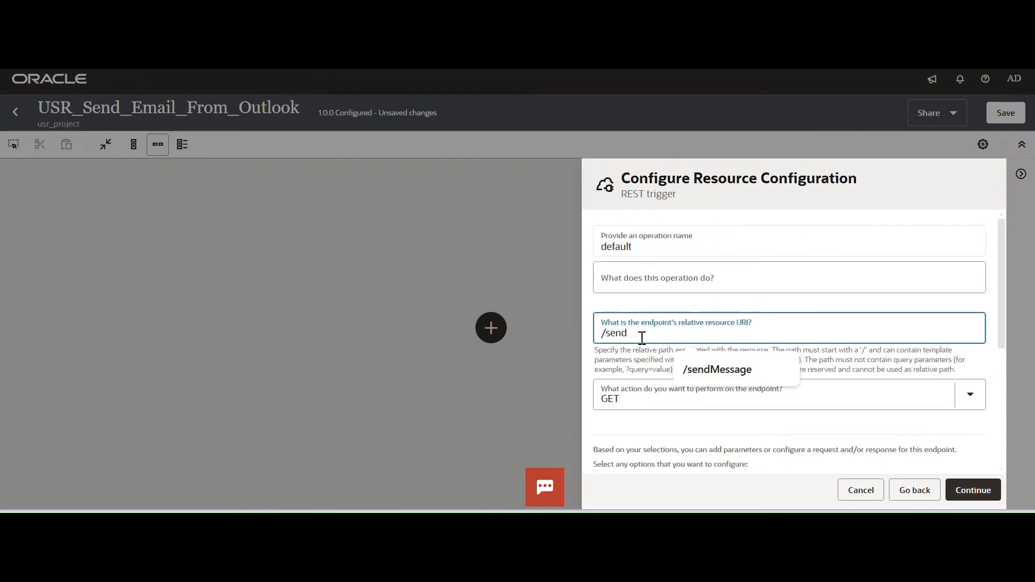
{"action": "left_click", "coordinate": [717, 371]}
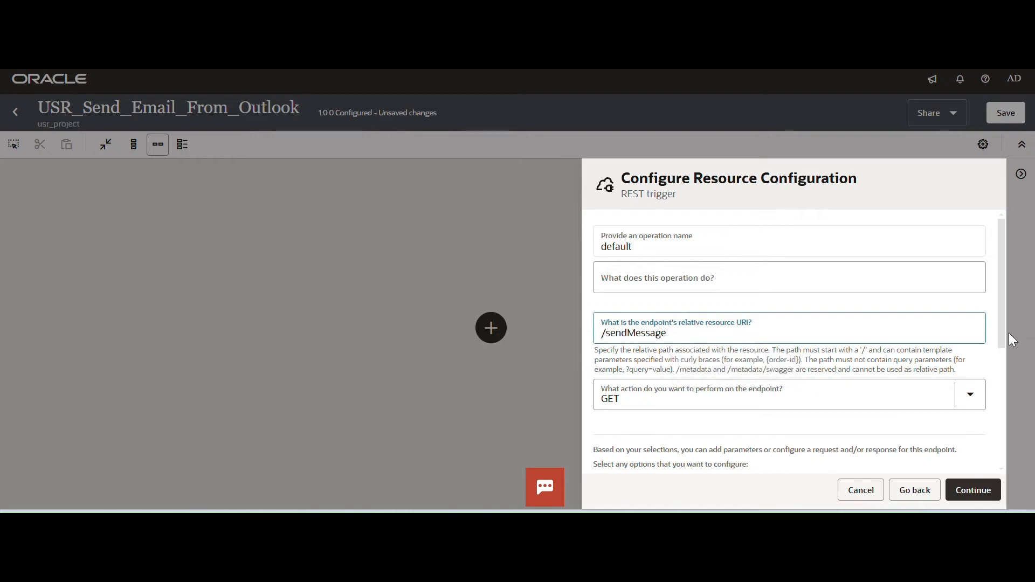
{"action": "scroll", "coordinate": [999, 359], "scroll_direction": "down", "scroll_amount": 1}
{"action": "scroll", "coordinate": [996, 350], "scroll_direction": "up", "scroll_amount": 1}
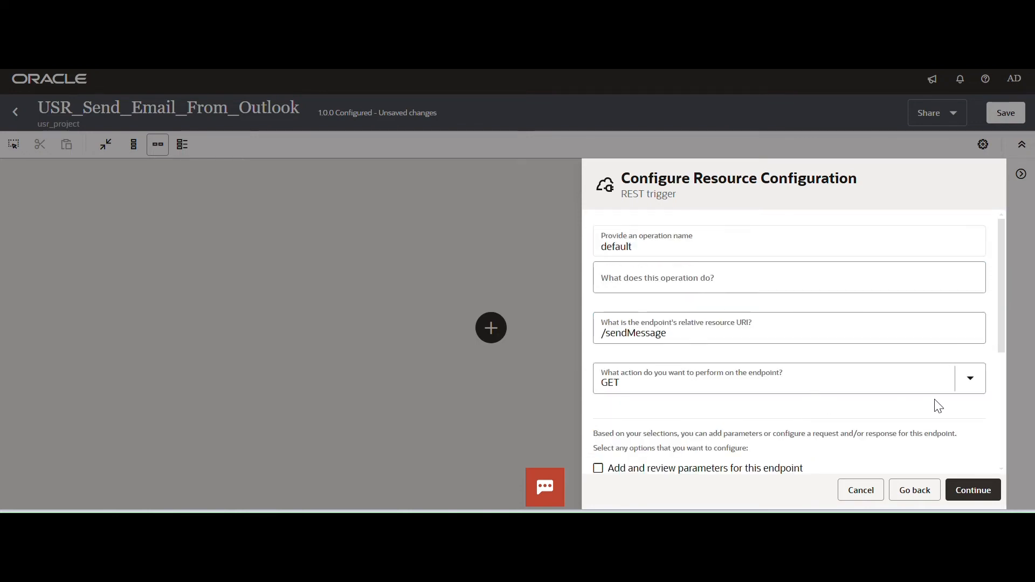
Set the endpoint action to POST and enable configuration of both a request payload and a response.
{"action": "left_click", "coordinate": [962, 384]}
{"action": "left_click", "coordinate": [613, 285]}
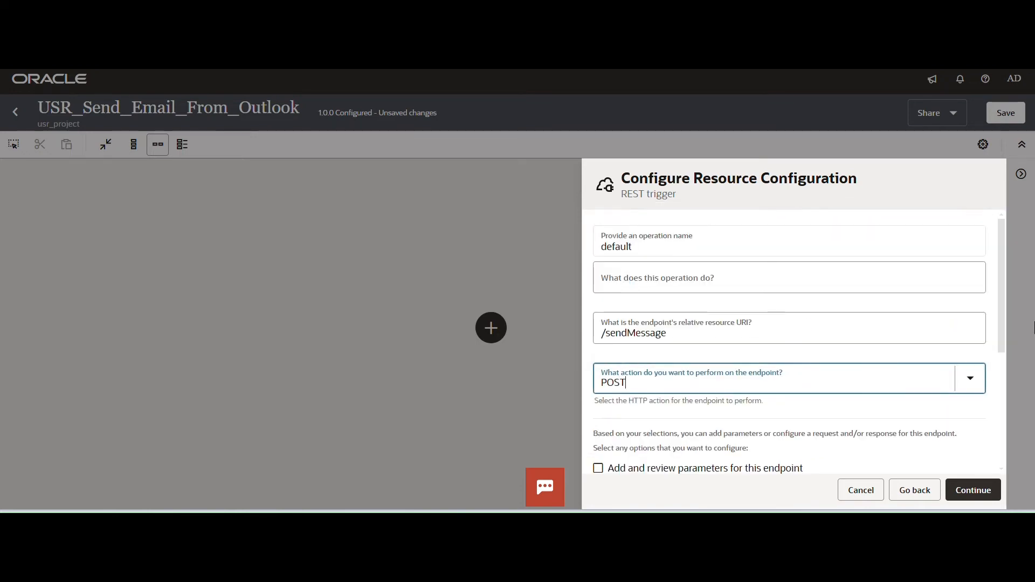
{"action": "left_click_drag", "start_coordinate": [1000, 334], "coordinate": [1000, 402]}
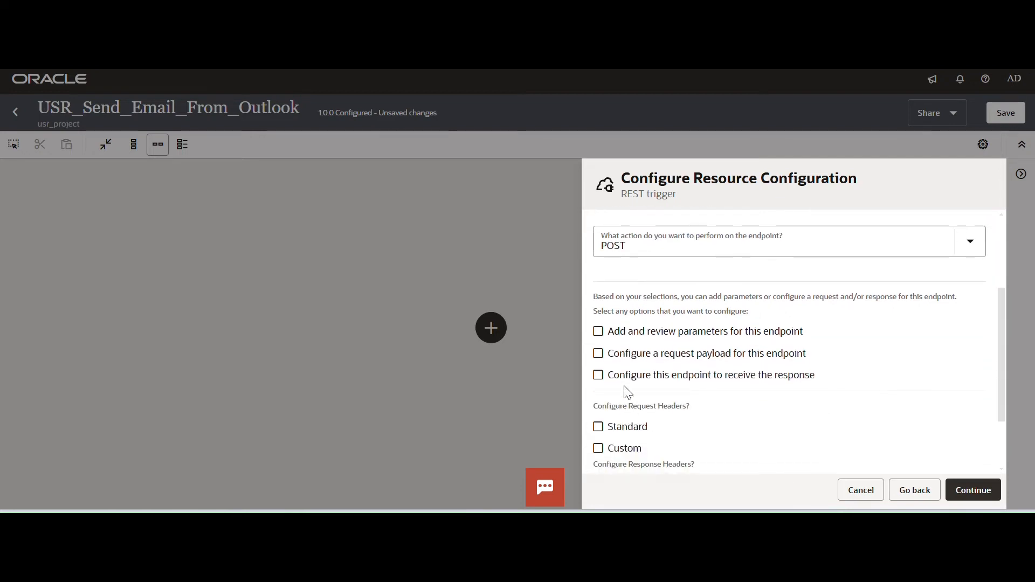
{"action": "left_click", "coordinate": [599, 353]}
{"action": "left_click", "coordinate": [598, 375]}
{"action": "left_click", "coordinate": [970, 491]}
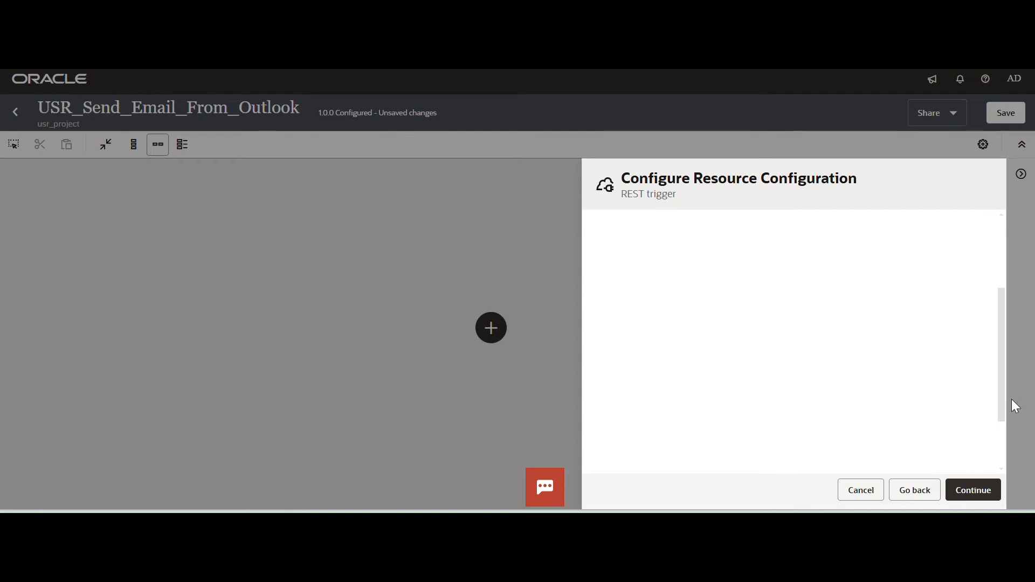
Open the inline request sample entry and copy the JSON block with to, cc, Subject and body from the text editor.
{"action": "scroll", "coordinate": [1000, 342], "scroll_direction": "down", "scroll_amount": 5}
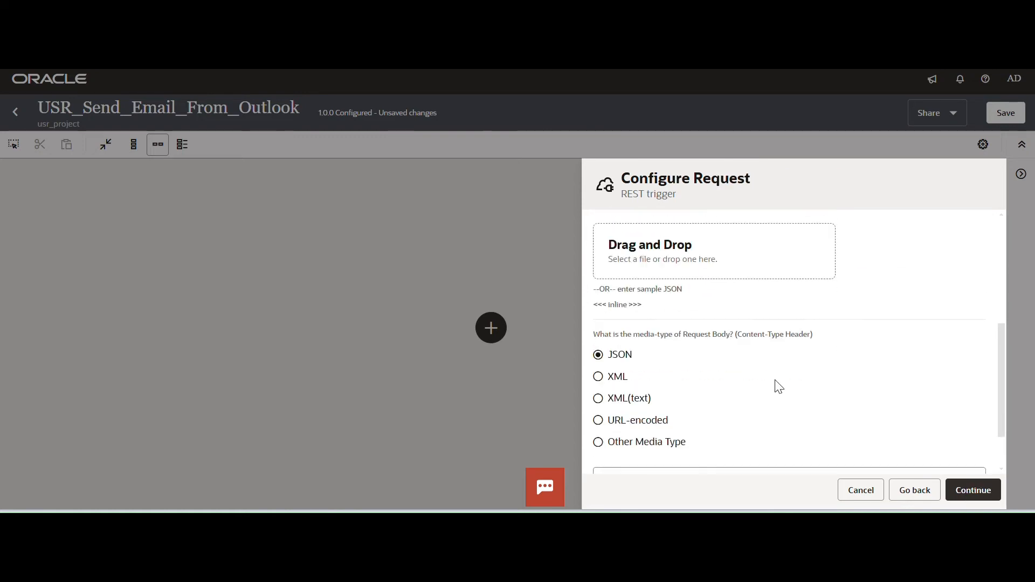
{"action": "left_click", "coordinate": [615, 305]}
{"action": "left_click", "coordinate": [673, 510]}
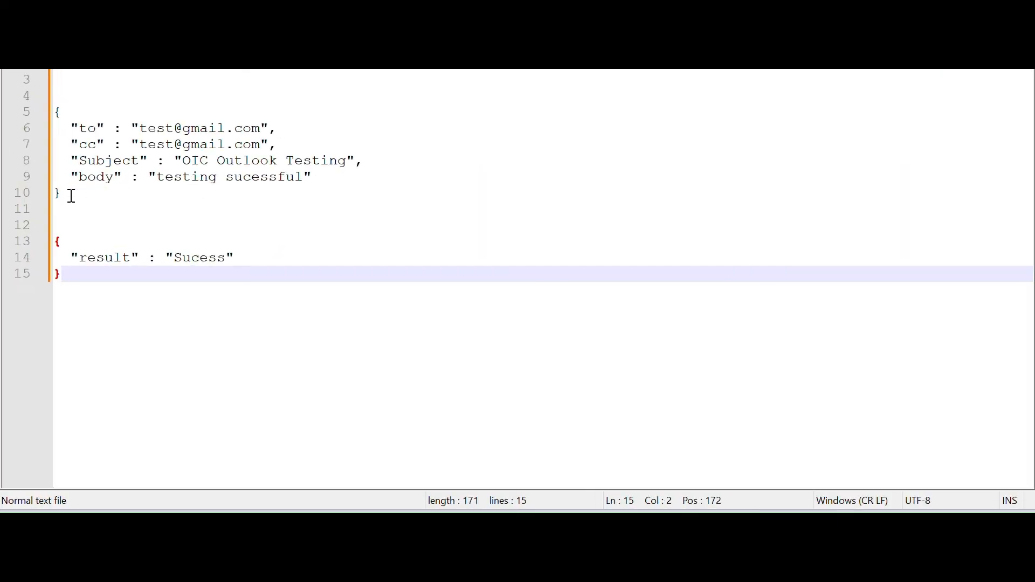
{"action": "left_click_drag", "start_coordinate": [82, 194], "coordinate": [55, 111]}
{"action": "left_click", "coordinate": [104, 203]}
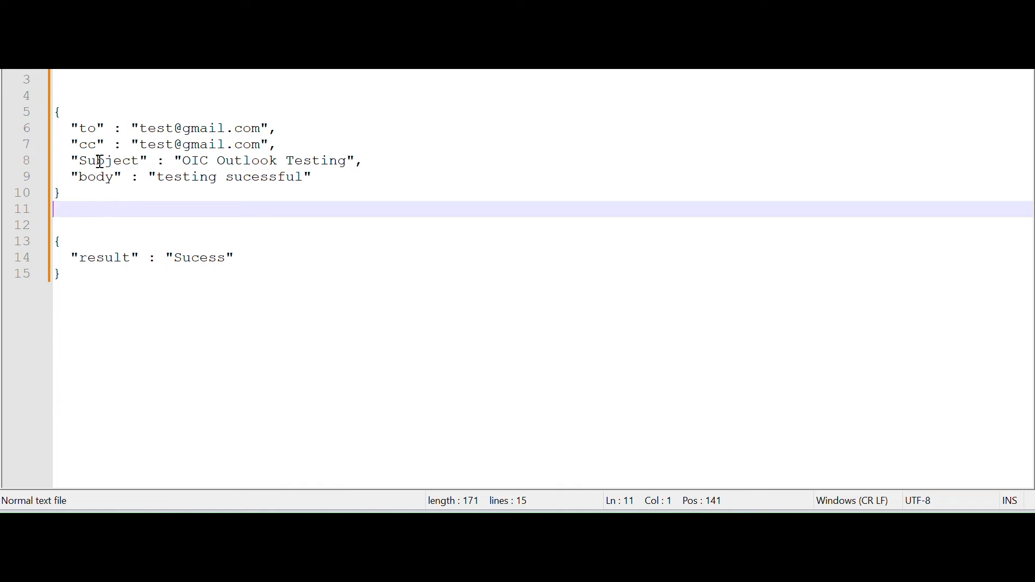
{"action": "left_click", "coordinate": [75, 197]}
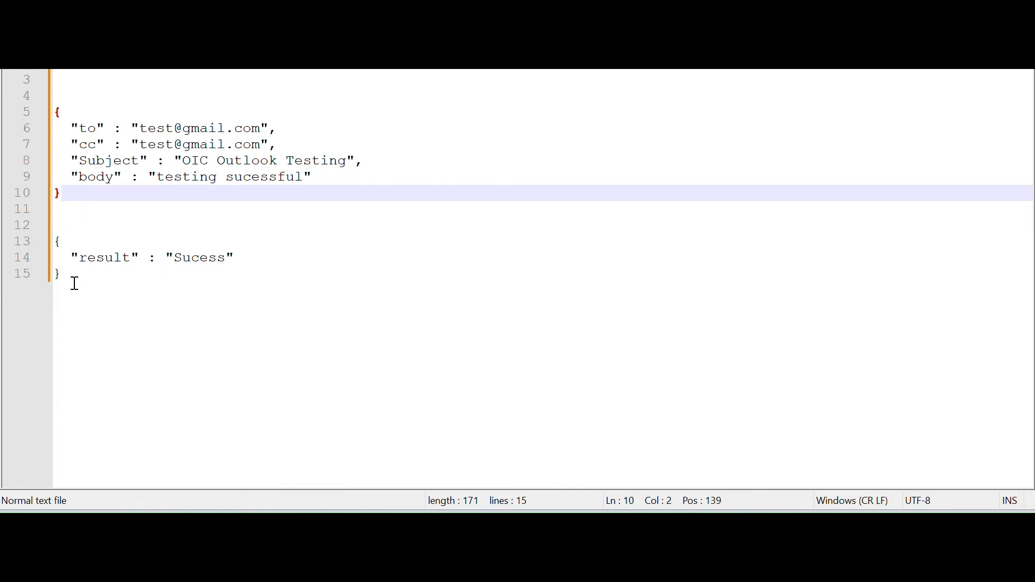
{"action": "left_click_drag", "start_coordinate": [72, 286], "coordinate": [55, 240]}
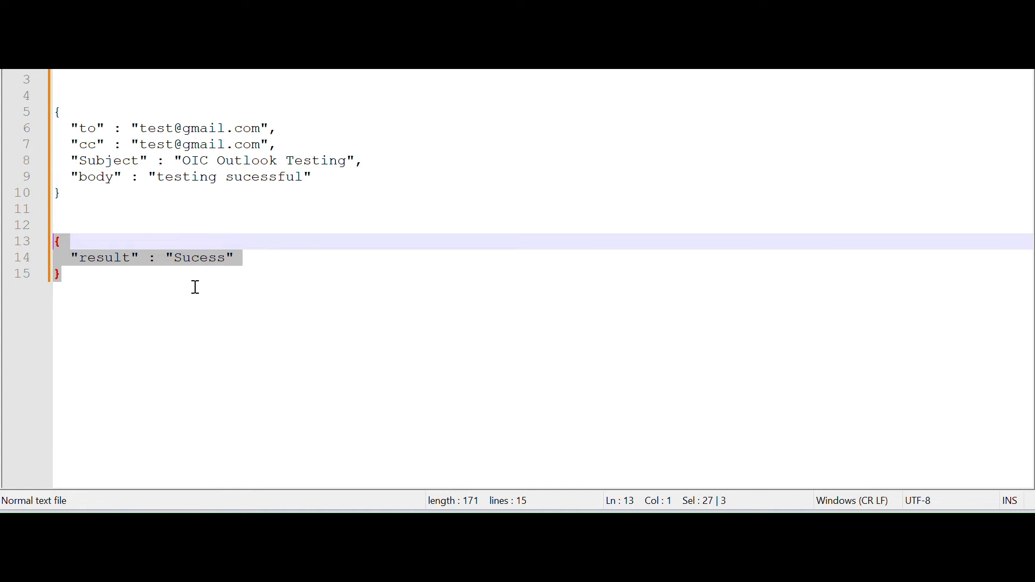
{"action": "left_click_drag", "start_coordinate": [85, 193], "coordinate": [35, 117]}
{"action": "key", "text": "ctrl+c"}
Switch back to Oracle Integration, paste the copied JSON as the request sample, and accept the request configuration.
{"action": "key", "text": "alt+Tab"}
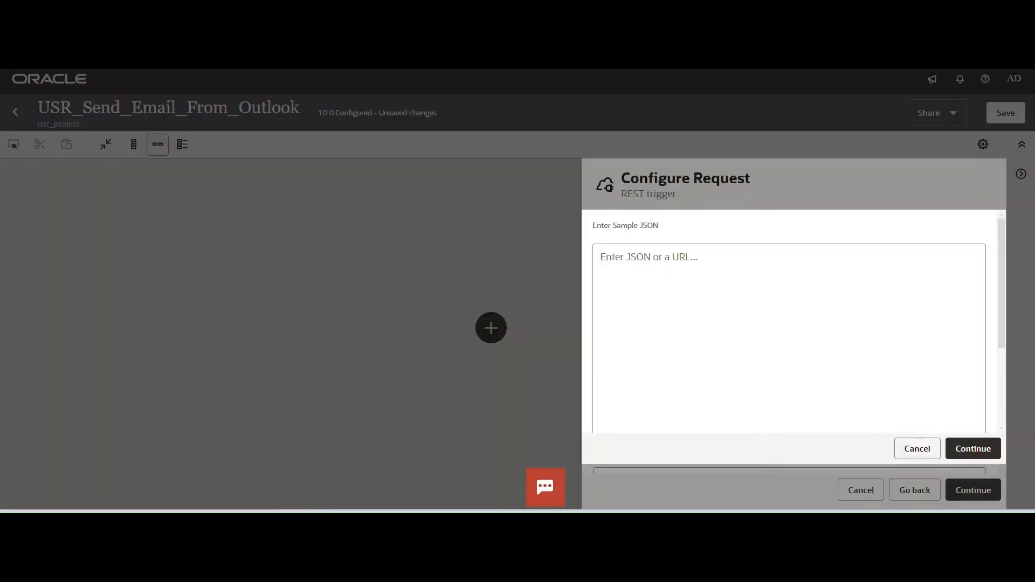
{"action": "left_click", "coordinate": [598, 358]}
{"action": "key", "text": "ctrl+v"}
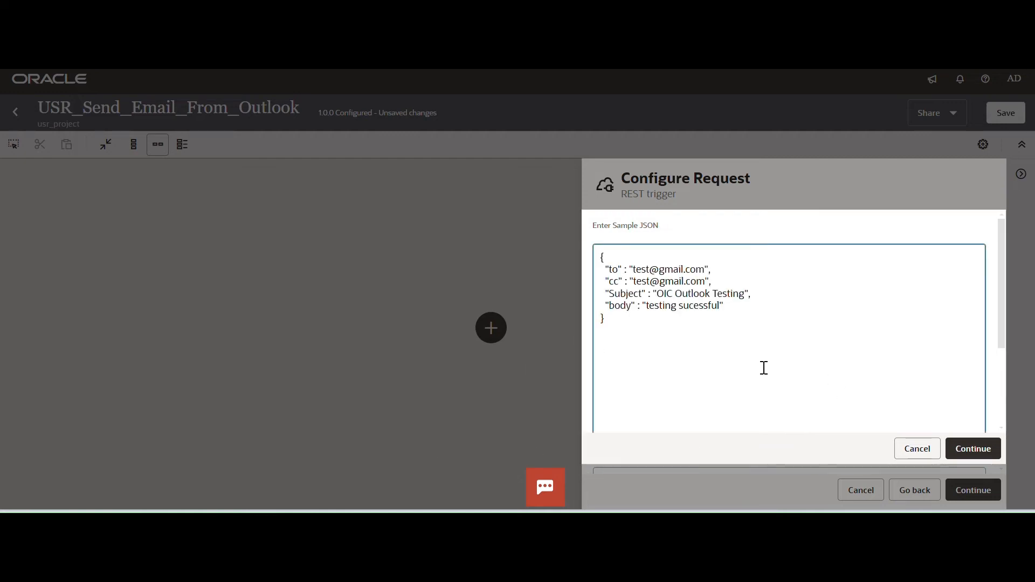
{"action": "left_click", "coordinate": [965, 448]}
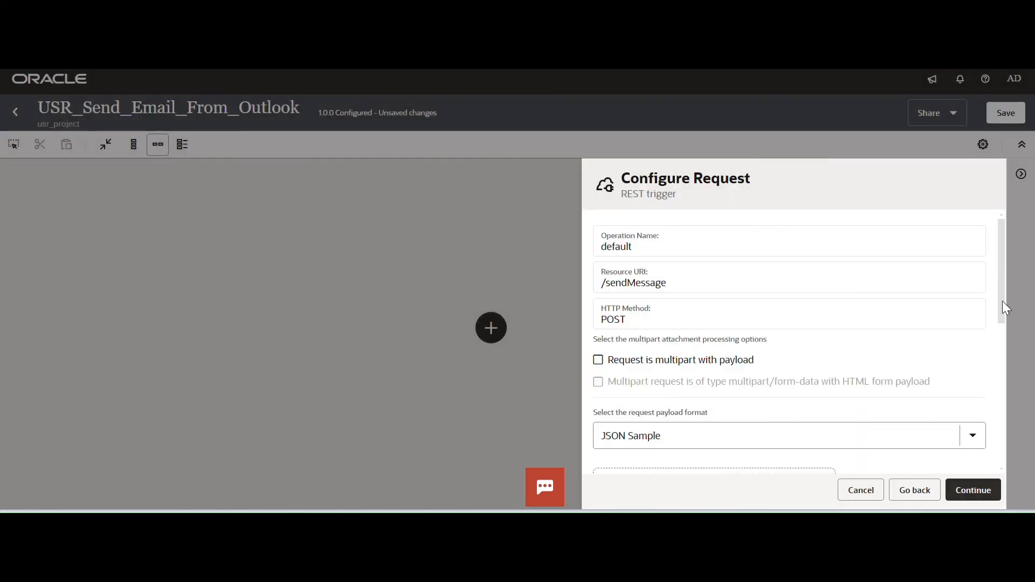
{"action": "left_click_drag", "start_coordinate": [1002, 302], "coordinate": [1000, 395]}
{"action": "left_click", "coordinate": [968, 487]}
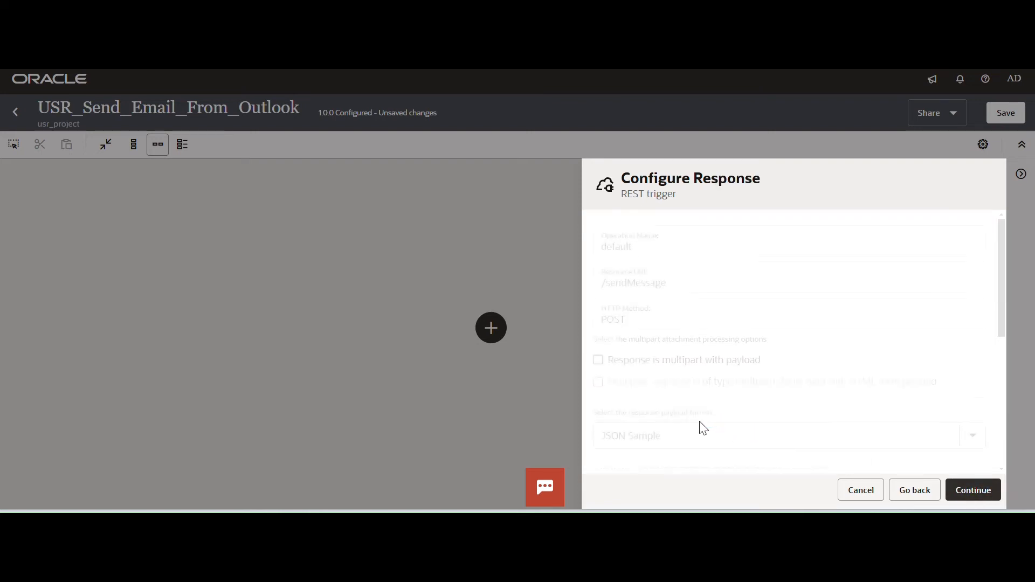
Use the text editor's JSON block with "result" : "Sucess" as the inline response sample and finish the REST trigger configuration.
{"action": "left_click_drag", "start_coordinate": [998, 308], "coordinate": [999, 371]}
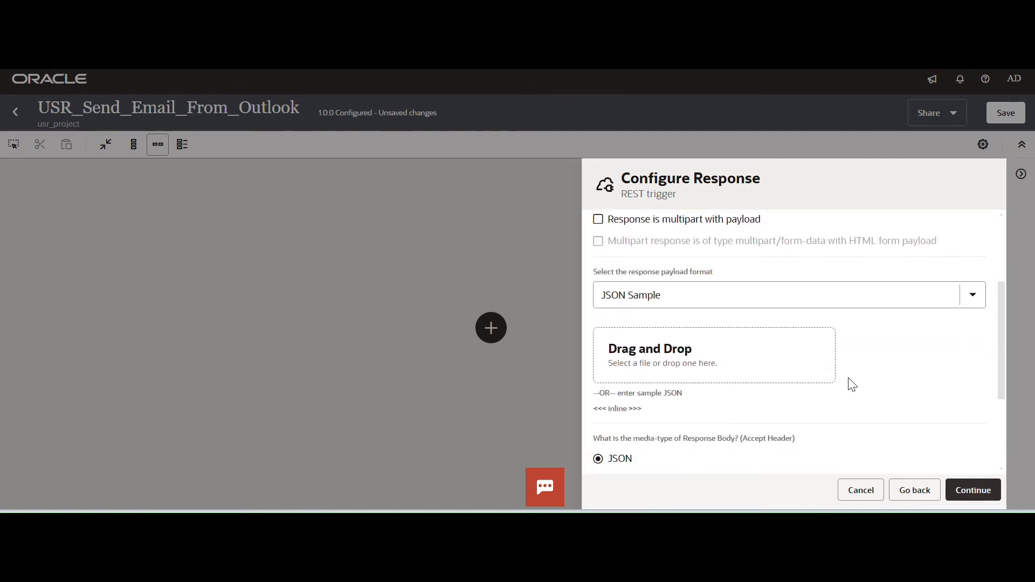
{"action": "left_click", "coordinate": [620, 410]}
{"action": "left_click", "coordinate": [548, 522]}
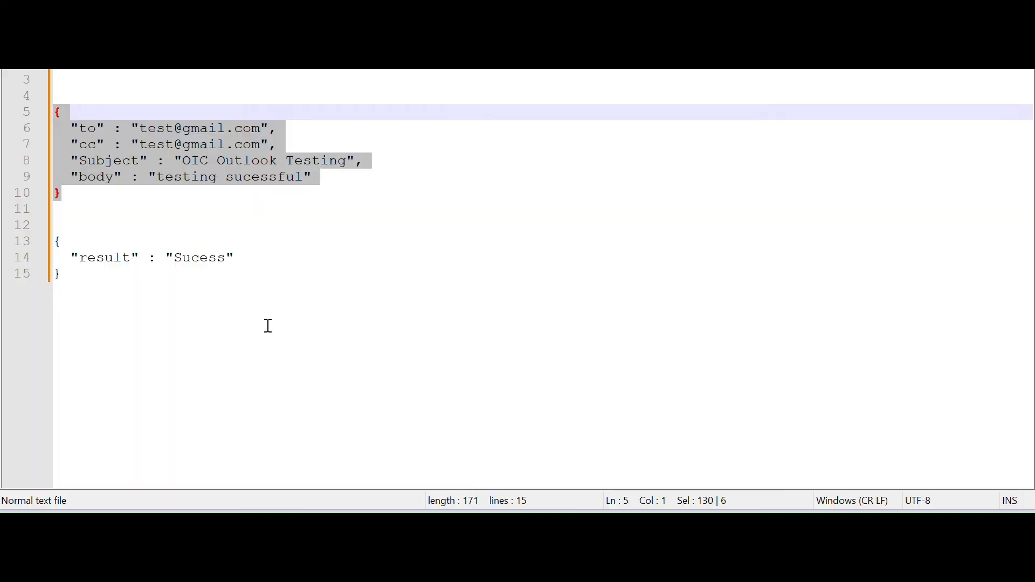
{"action": "left_click_drag", "start_coordinate": [103, 295], "coordinate": [54, 225]}
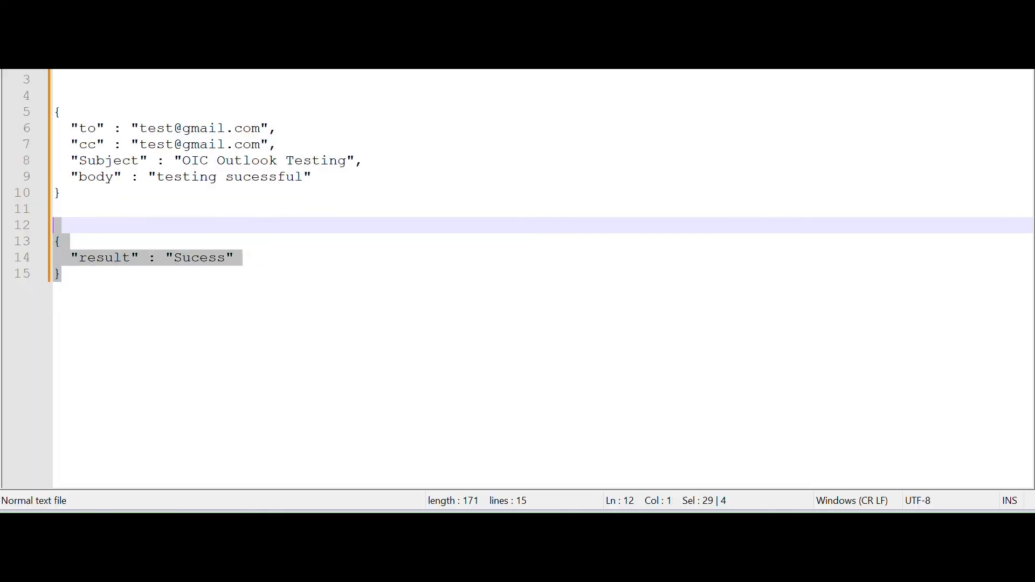
{"action": "left_click", "coordinate": [549, 522]}
{"action": "left_click", "coordinate": [613, 337]}
{"action": "key", "text": "ctrl+v"}
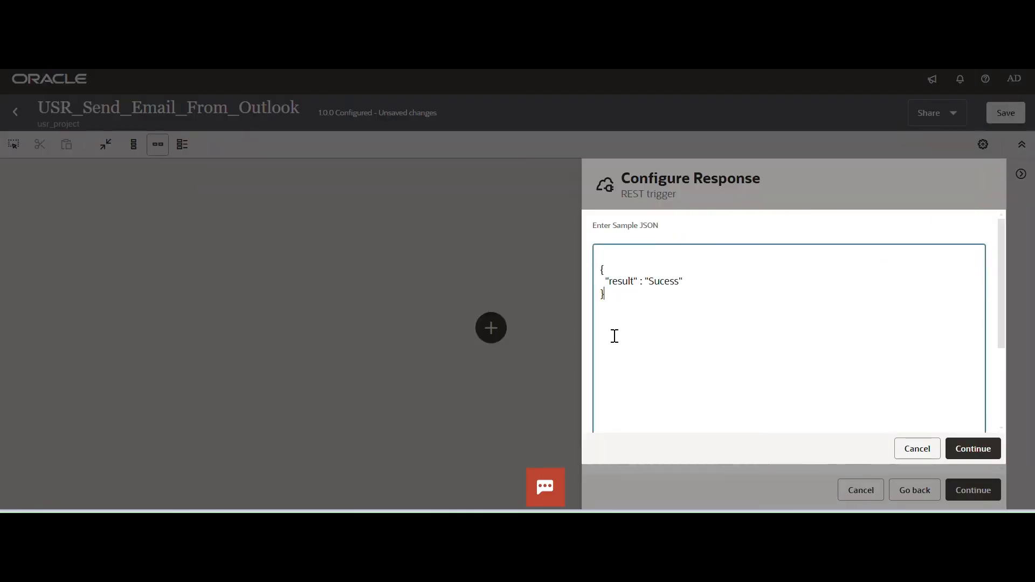
{"action": "left_click", "coordinate": [987, 457]}
{"action": "left_click", "coordinate": [977, 491]}
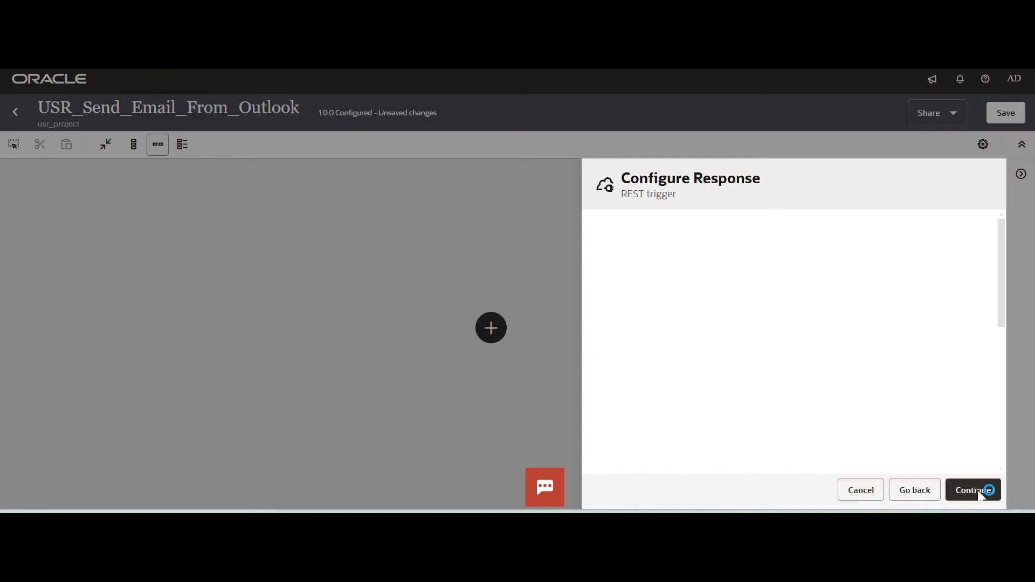
{"action": "left_click", "coordinate": [979, 490]}
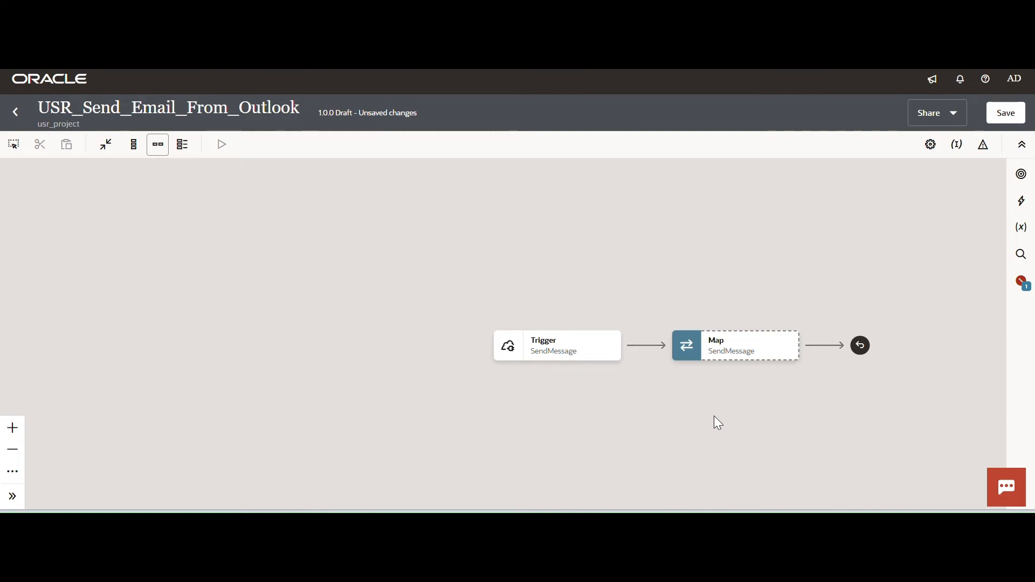
Add the USR_Demo_Outlook connection as an invoke between the trigger and the map, naming its endpoint InvokeOutlookServ.
{"action": "left_click_drag", "start_coordinate": [596, 236], "coordinate": [486, 220]}
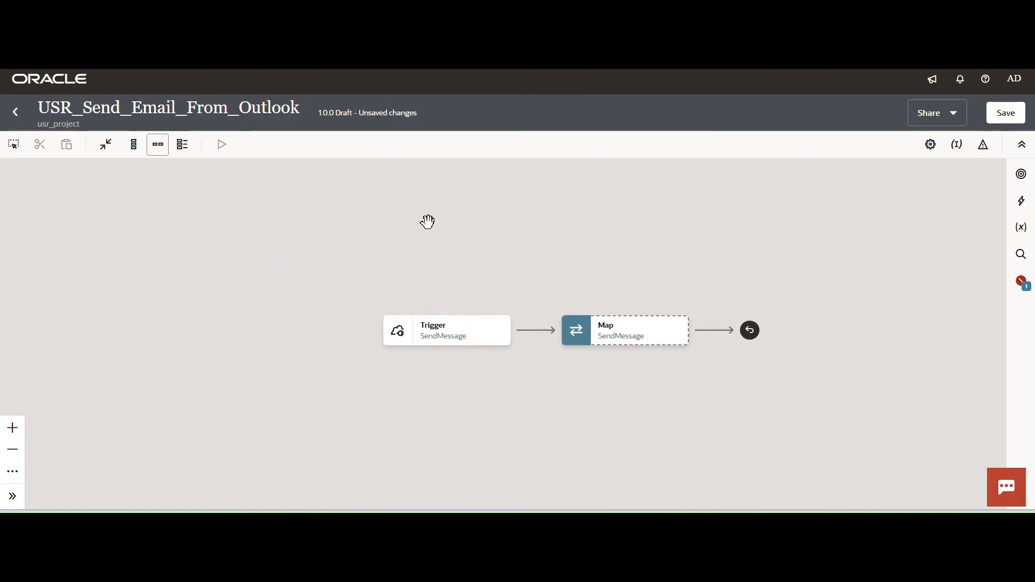
{"action": "mouse_move", "coordinate": [536, 346]}
{"action": "left_click", "coordinate": [537, 336]}
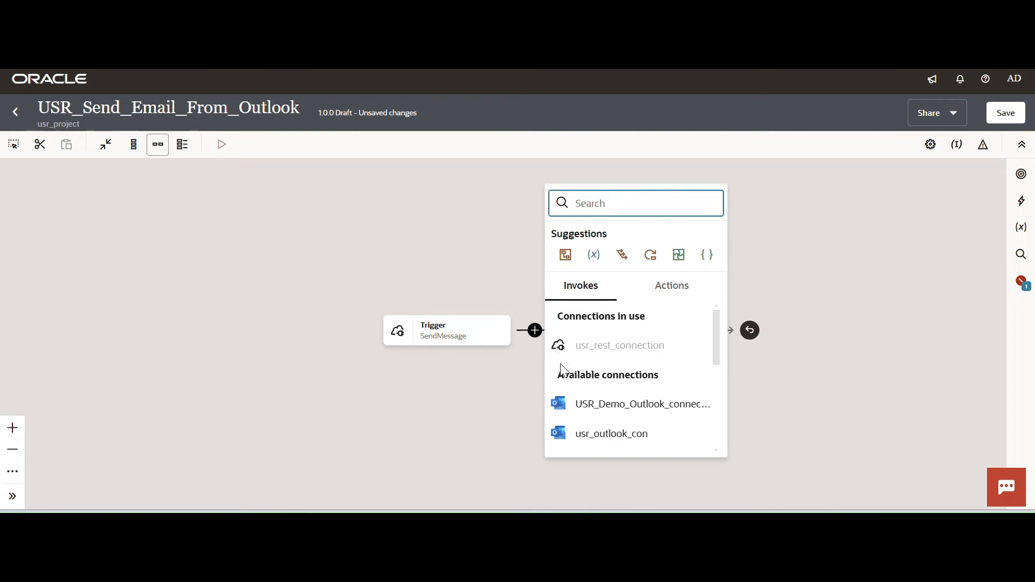
{"action": "left_click", "coordinate": [628, 405]}
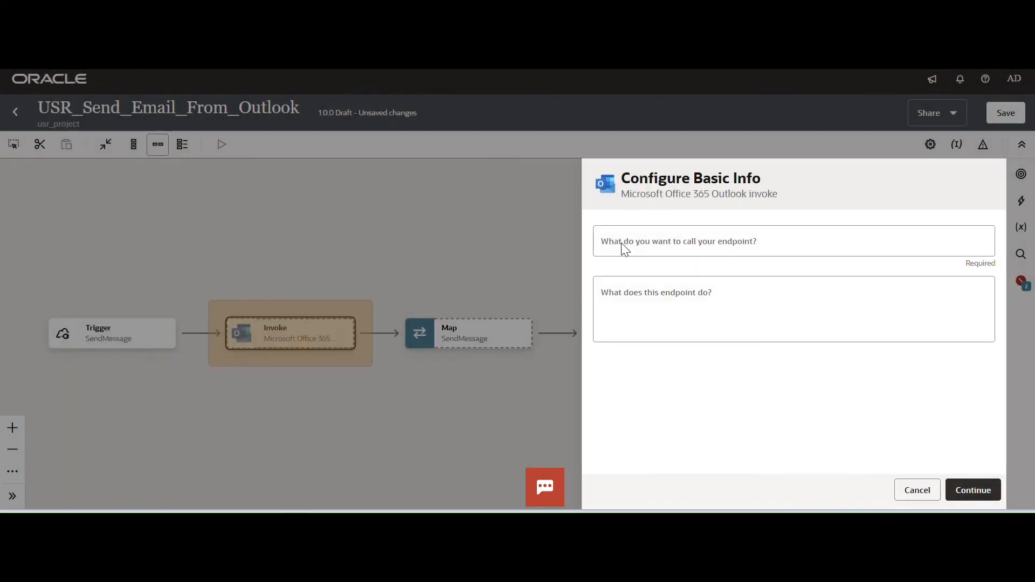
{"action": "left_click", "coordinate": [638, 251]}
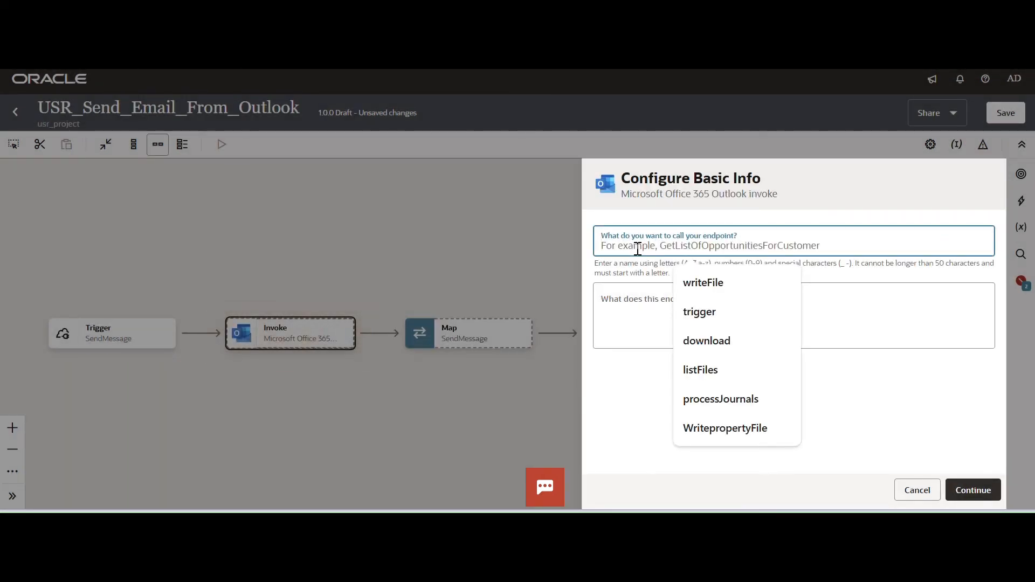
{"action": "type", "text": "Inv"}
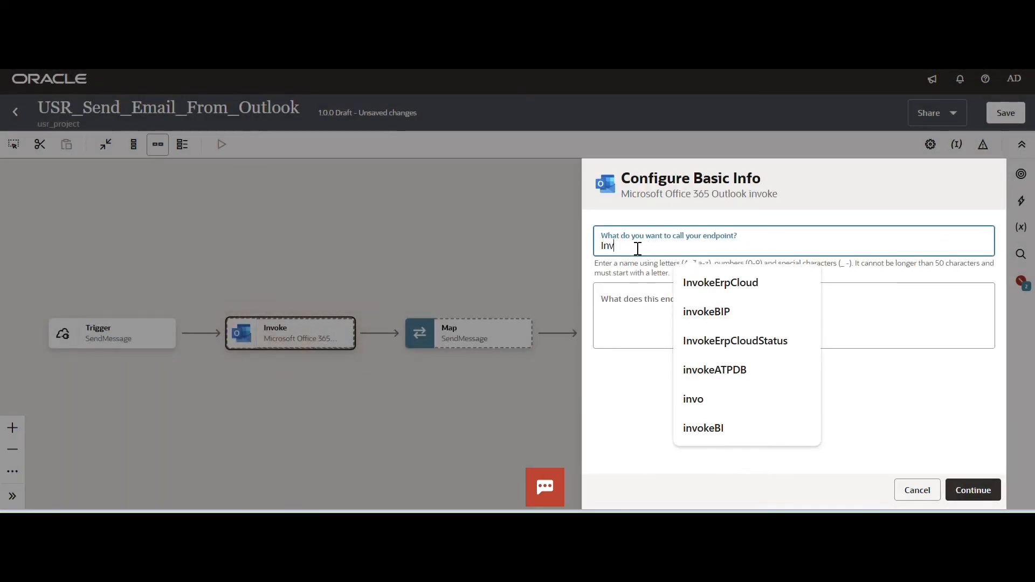
{"action": "type", "text": "okeO"}
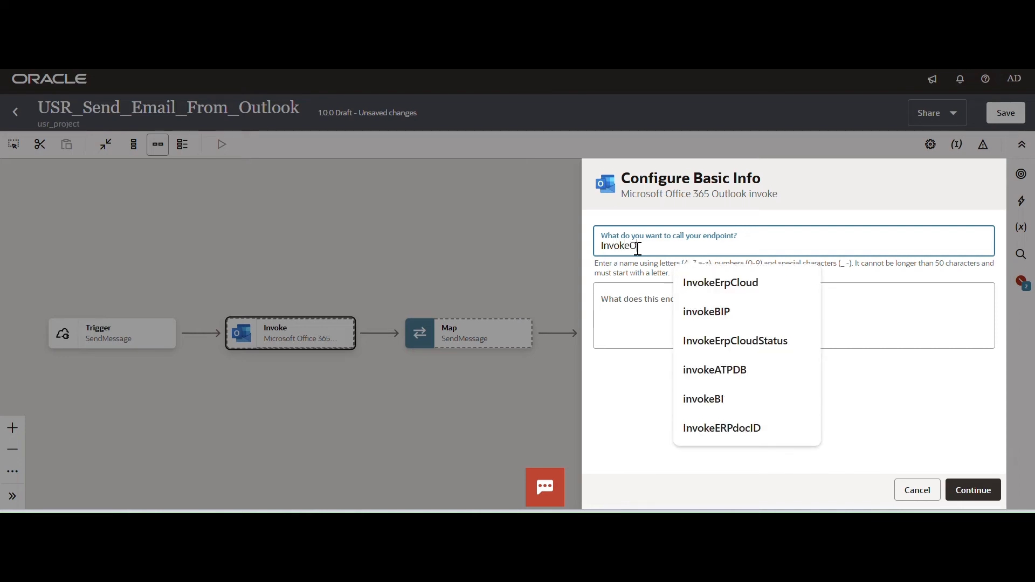
{"action": "type", "text": "utloo"}
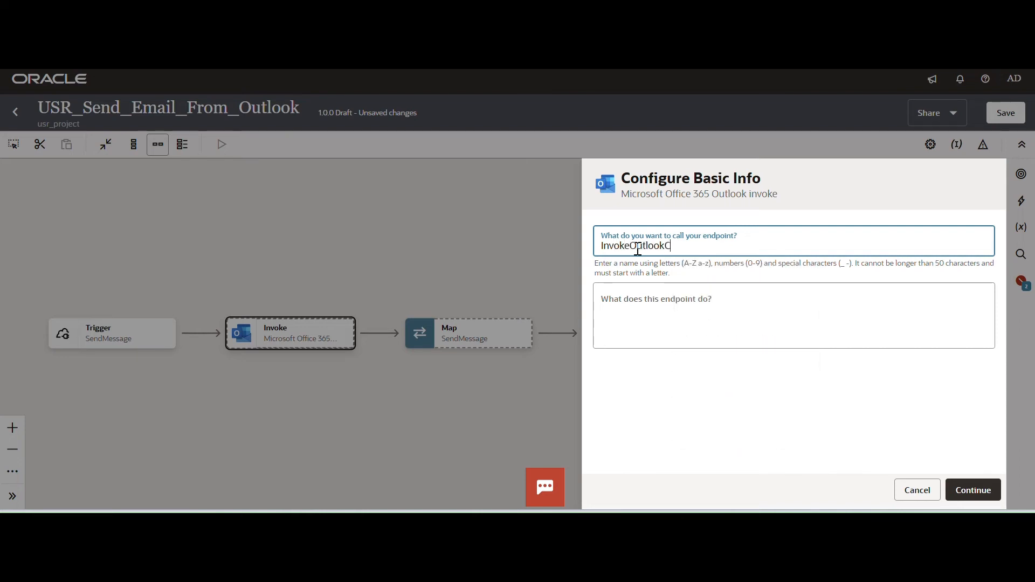
{"action": "type", "text": "kService"}
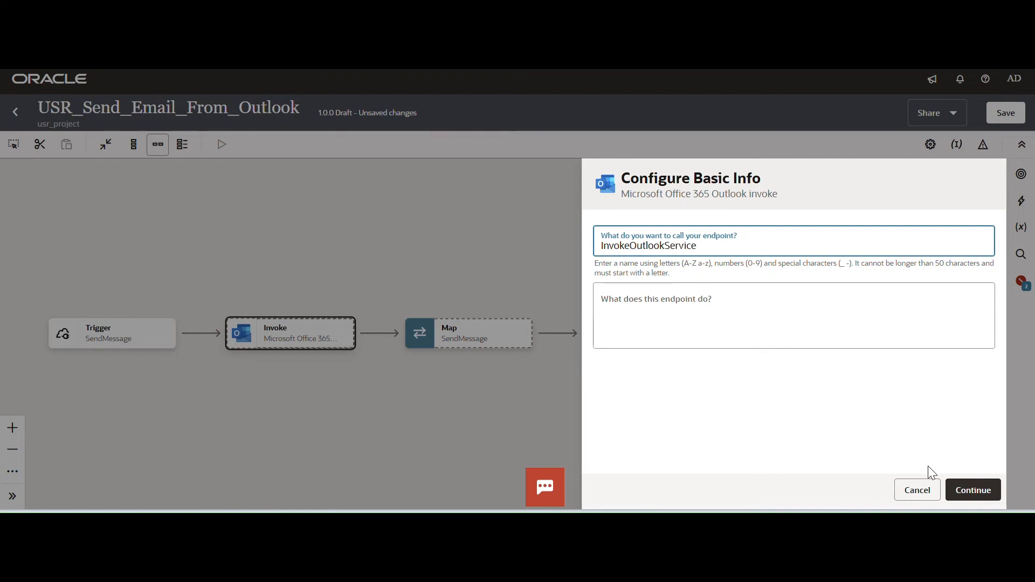
{"action": "left_click", "coordinate": [976, 491]}
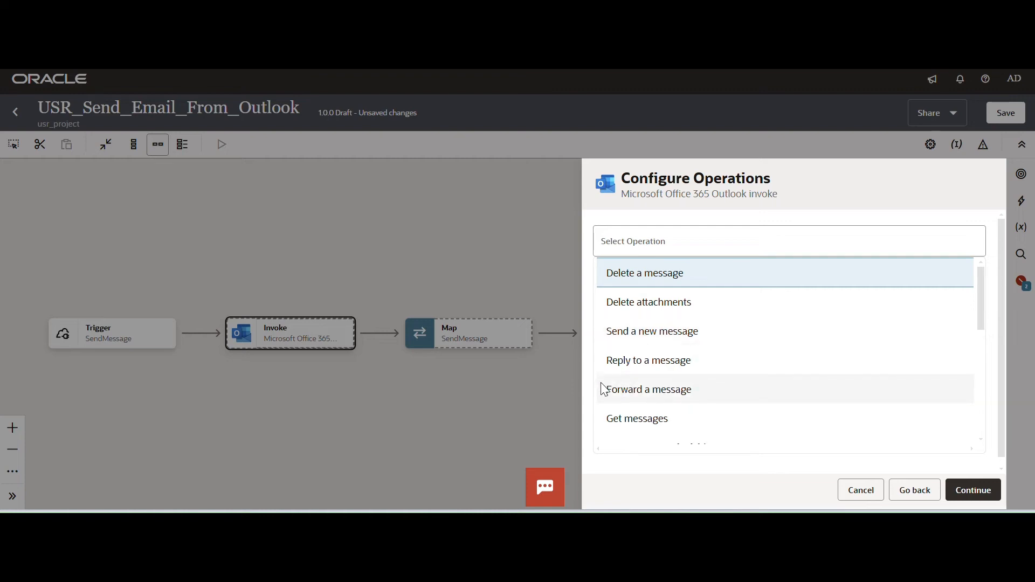
Review the available Outlook operations and select Send a new message for the invoke.
{"action": "left_click_drag", "start_coordinate": [980, 320], "coordinate": [977, 337]}
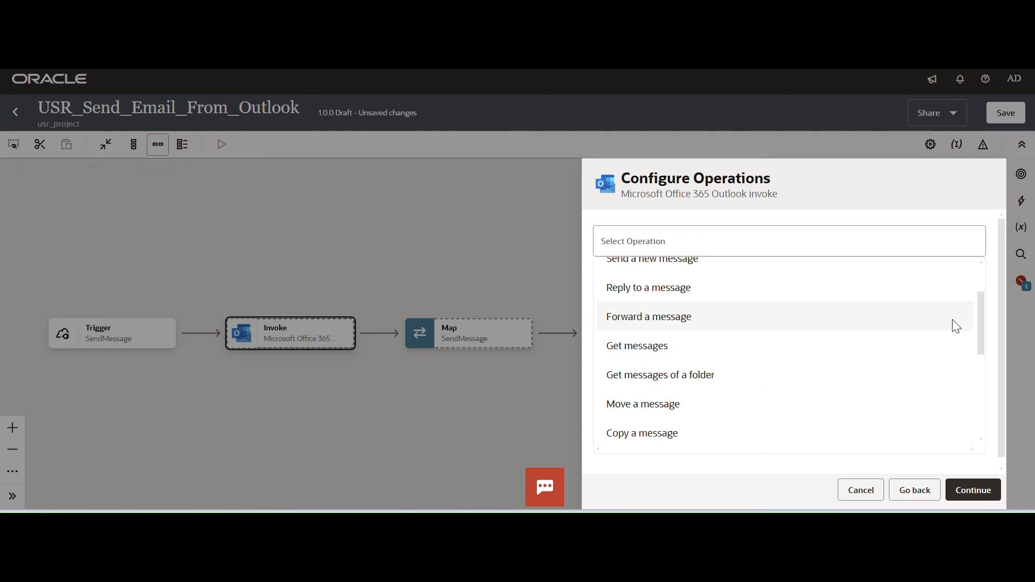
{"action": "left_click_drag", "start_coordinate": [982, 325], "coordinate": [996, 408]}
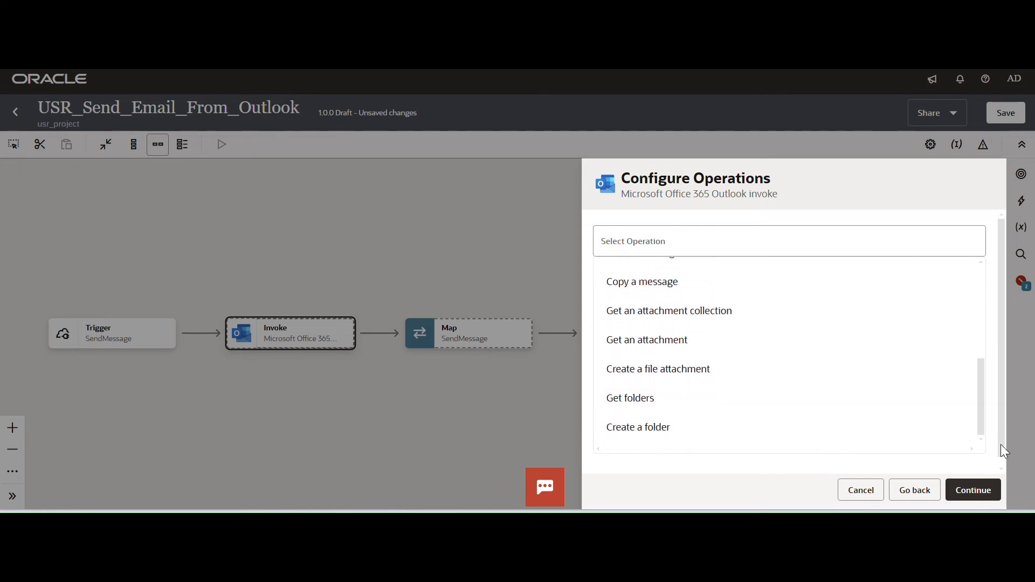
{"action": "left_click_drag", "start_coordinate": [981, 432], "coordinate": [983, 328]}
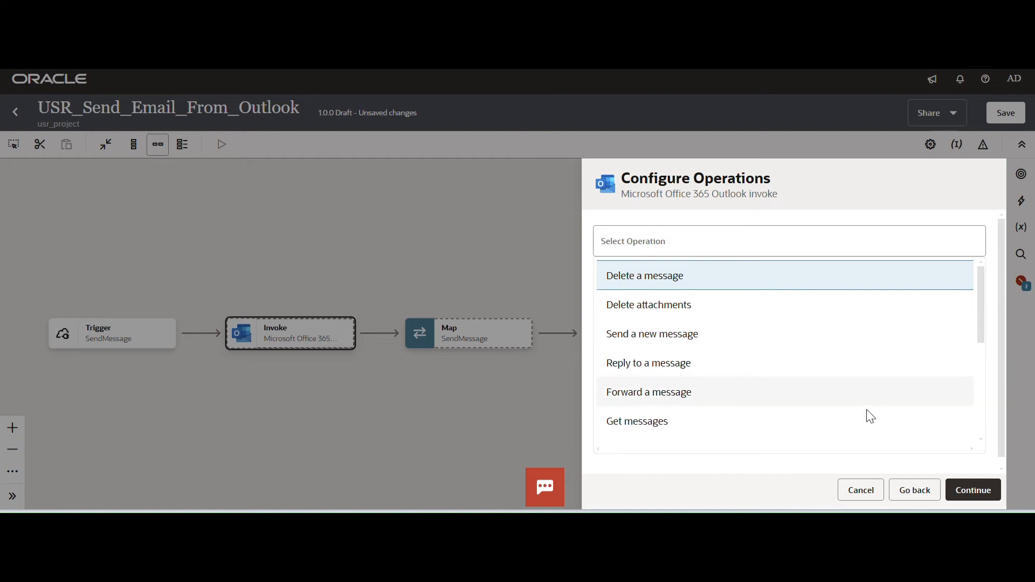
{"action": "left_click", "coordinate": [641, 344]}
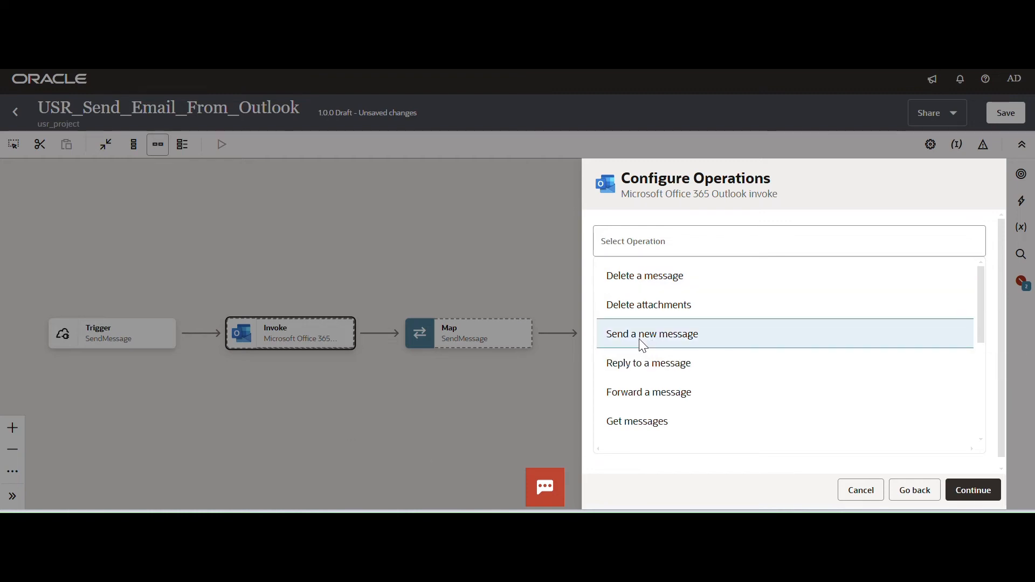
Accept the Send a new message operation, finish the Outlook invoke configuration, and save the integration.
{"action": "left_click", "coordinate": [950, 494]}
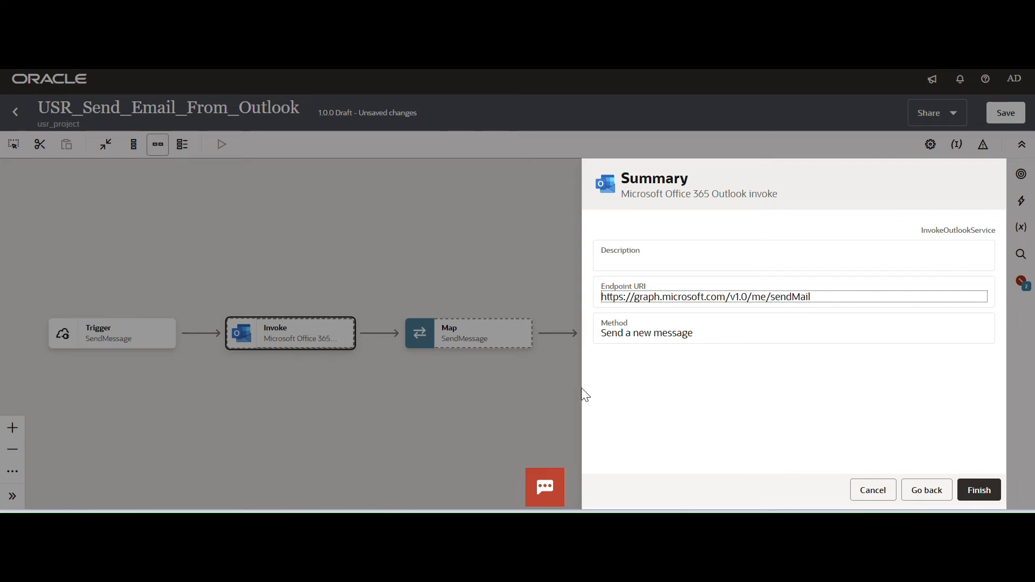
{"action": "left_click", "coordinate": [983, 490]}
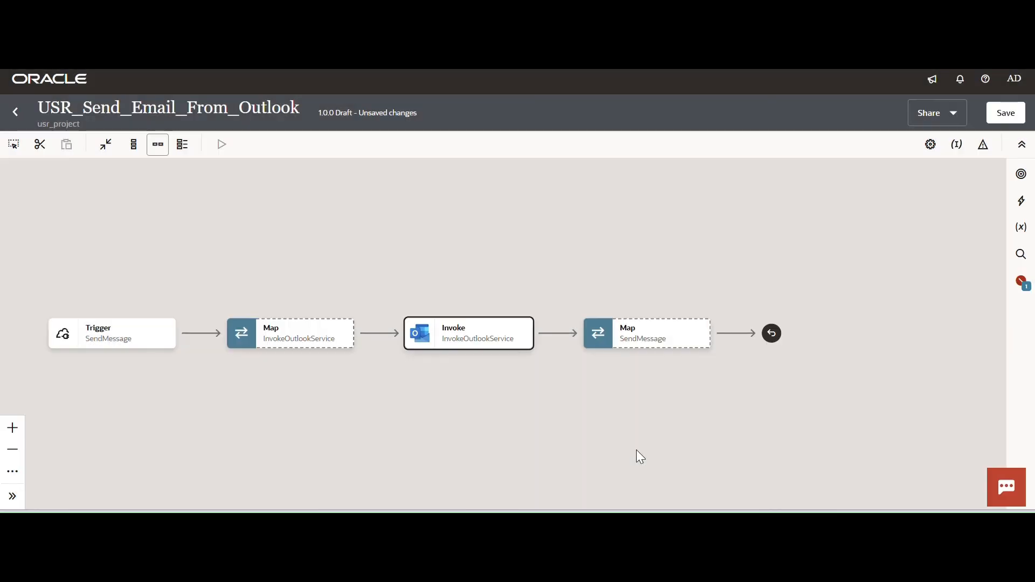
{"action": "left_click", "coordinate": [1007, 115]}
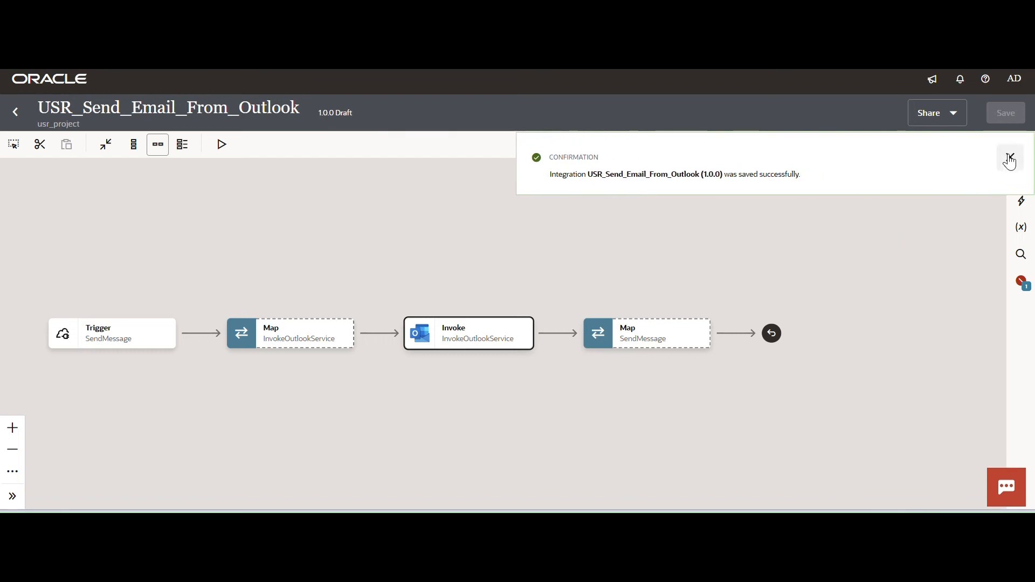
{"action": "left_click", "coordinate": [1007, 159]}
Open the InvokeOutlookService map for editing and expand the source Request Wrapper and the target Message node.
{"action": "left_click", "coordinate": [346, 350]}
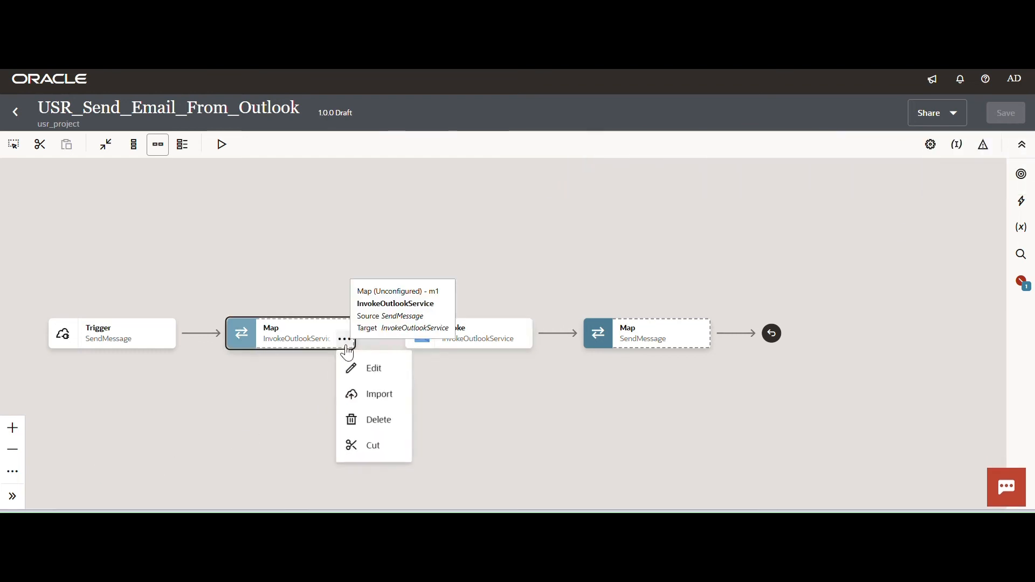
{"action": "left_click", "coordinate": [371, 371]}
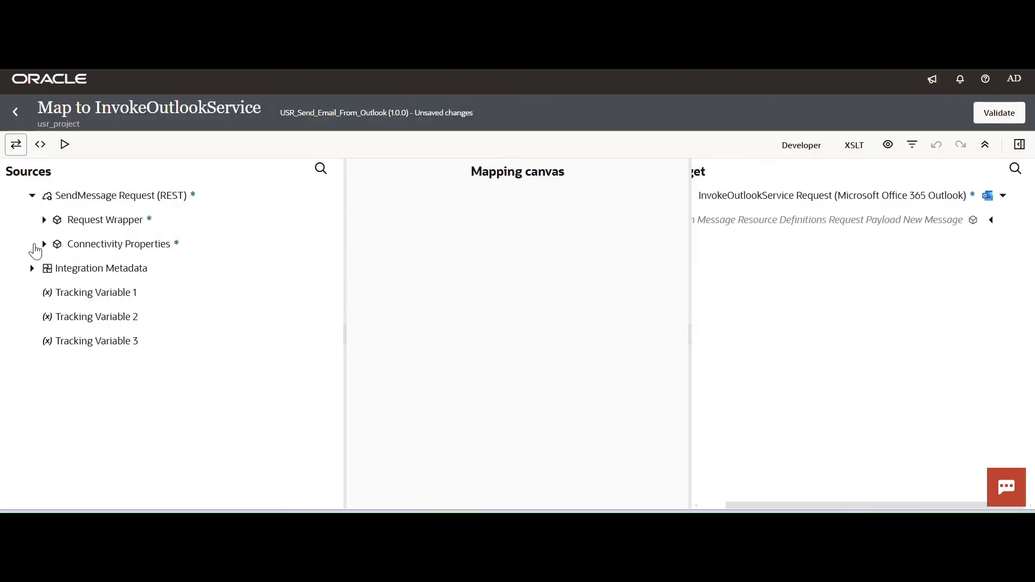
{"action": "left_click", "coordinate": [44, 221]}
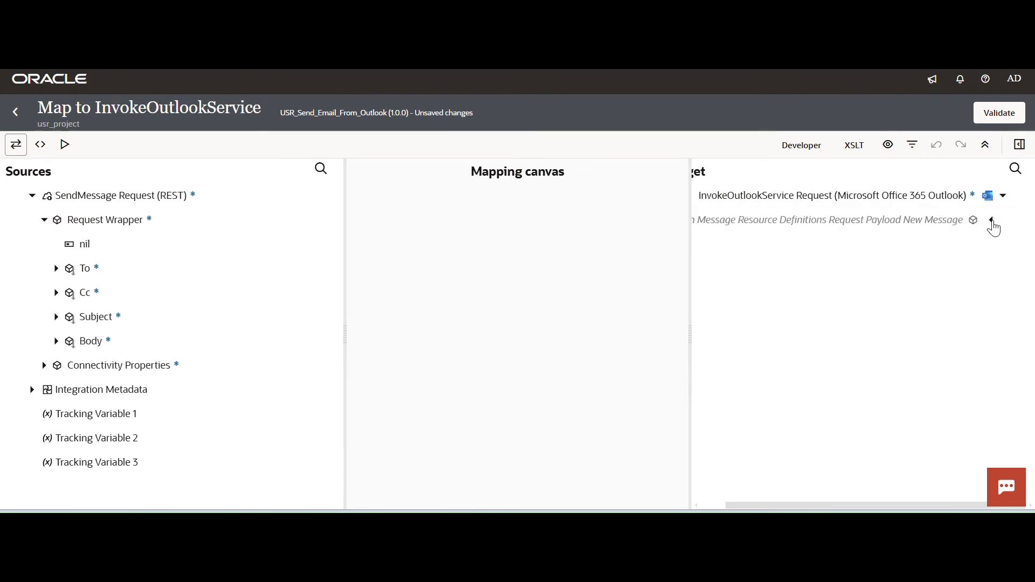
{"action": "left_click", "coordinate": [993, 227]}
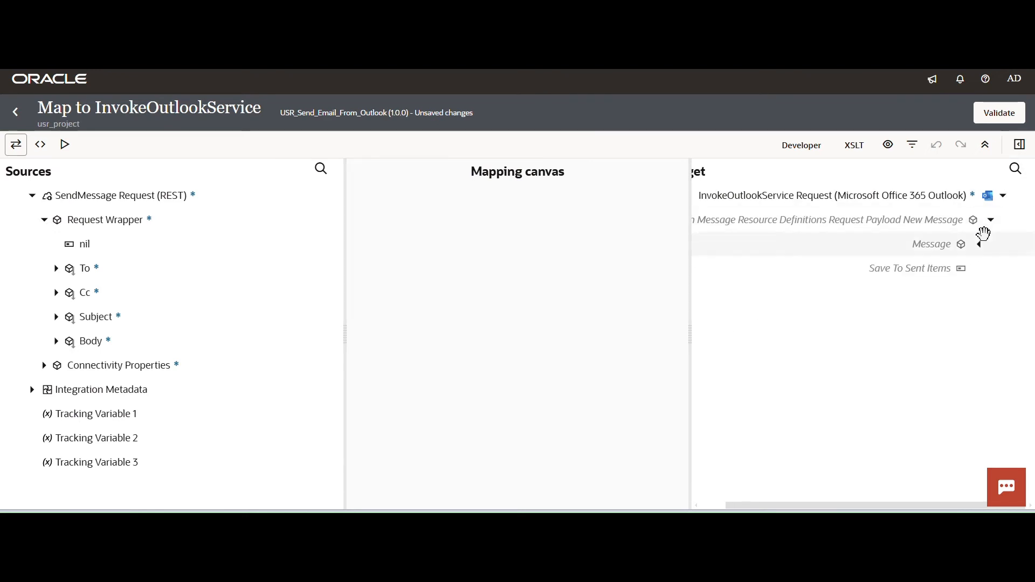
{"action": "left_click", "coordinate": [981, 248]}
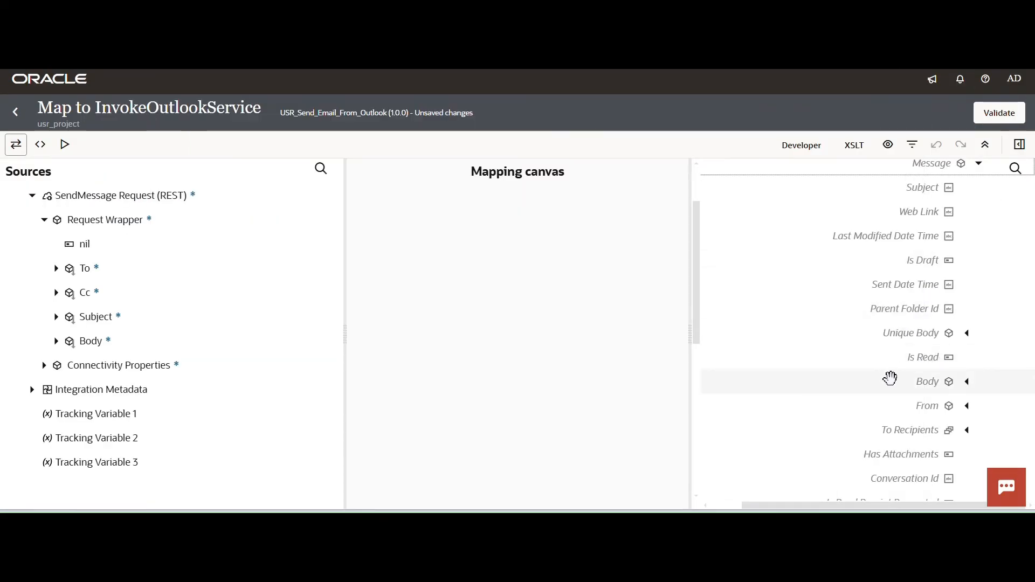
Create a target node for Content Type under the message Body and set its expression to 'Text'.
{"action": "scroll", "coordinate": [895, 380], "scroll_direction": "down", "scroll_amount": 3}
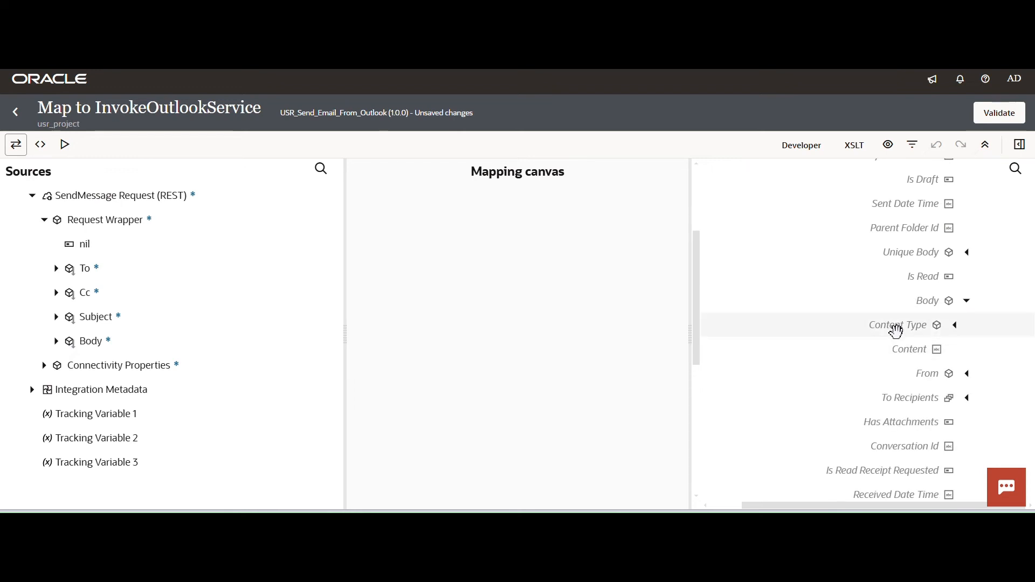
{"action": "right_click", "coordinate": [896, 332]}
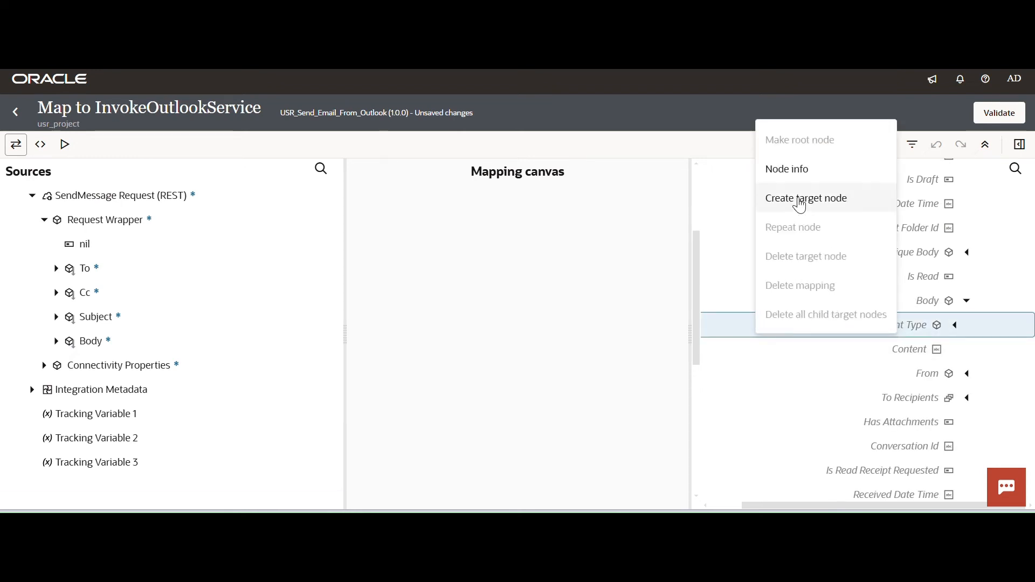
{"action": "left_click", "coordinate": [799, 196]}
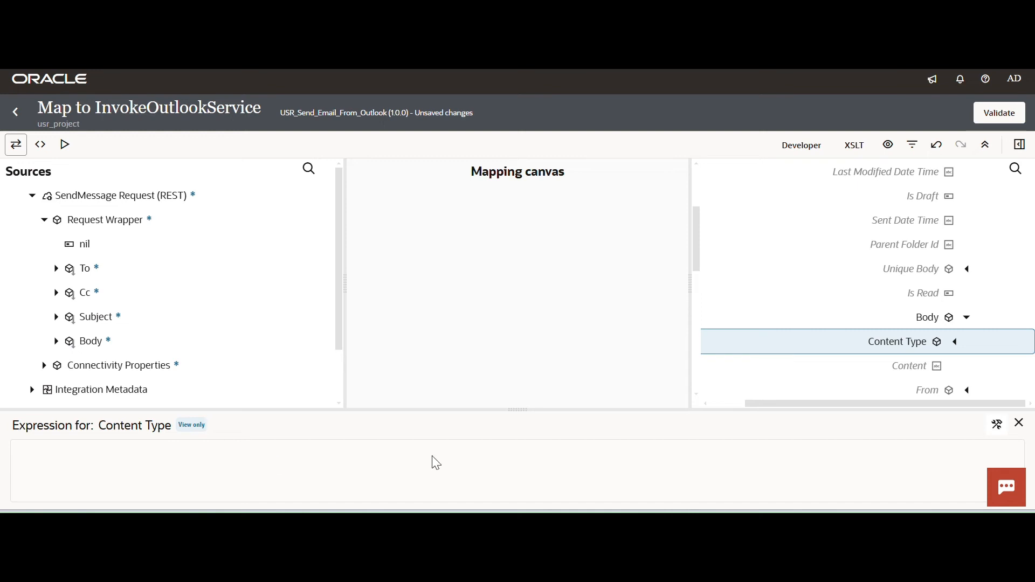
{"action": "left_click", "coordinate": [997, 424]}
{"action": "left_click", "coordinate": [284, 452]}
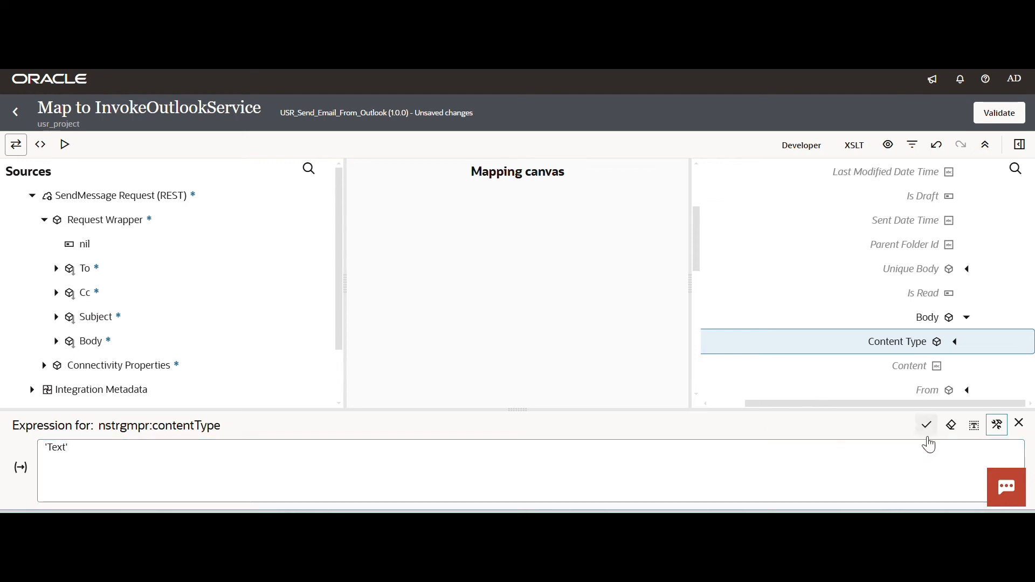
{"action": "left_click", "coordinate": [927, 425]}
{"action": "left_click", "coordinate": [1019, 423]}
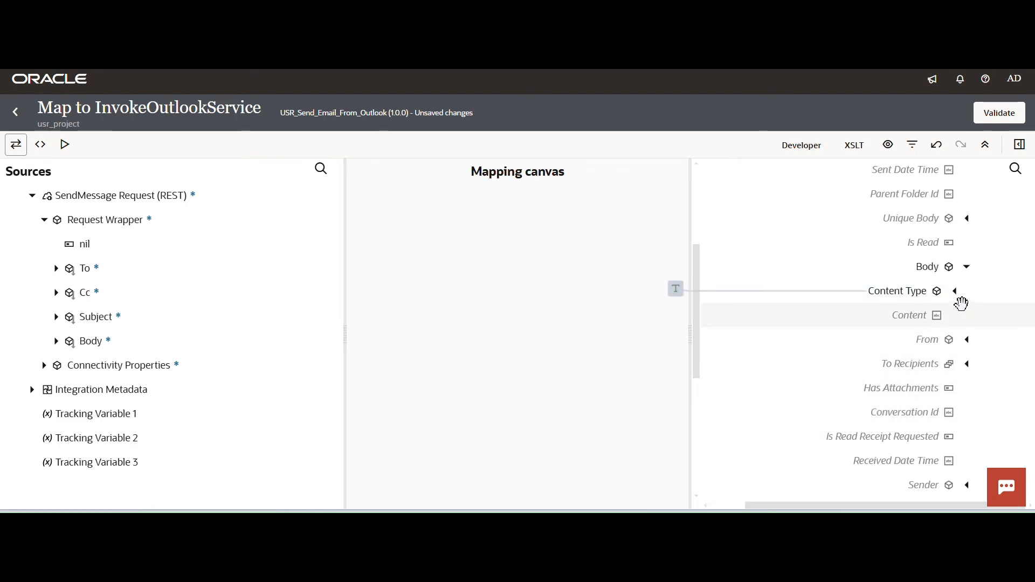
Map the source Body to the Content element under the target message Body.
{"action": "scroll", "coordinate": [962, 304], "scroll_direction": "up", "scroll_amount": 3}
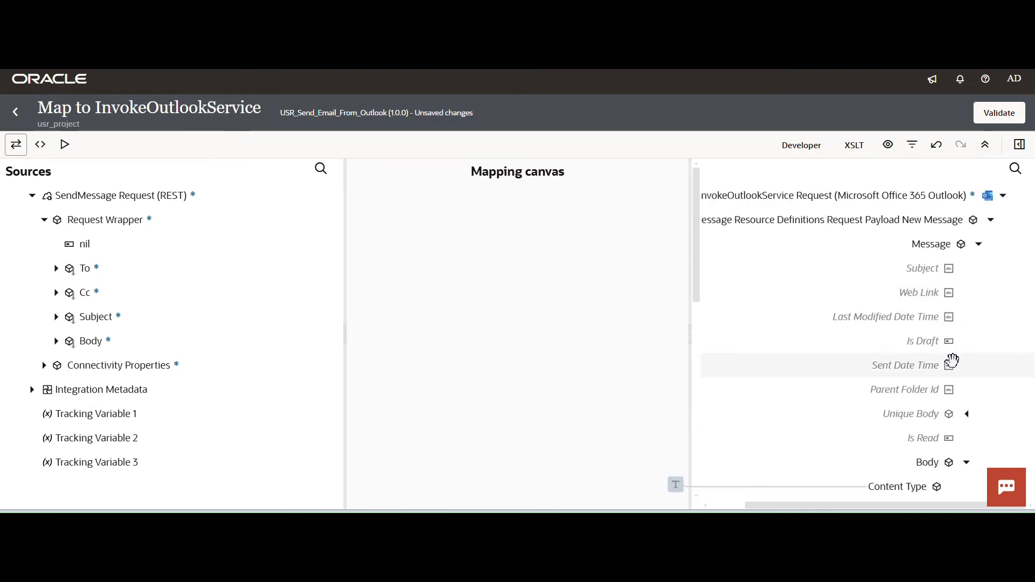
{"action": "left_click_drag", "start_coordinate": [697, 270], "coordinate": [702, 374]}
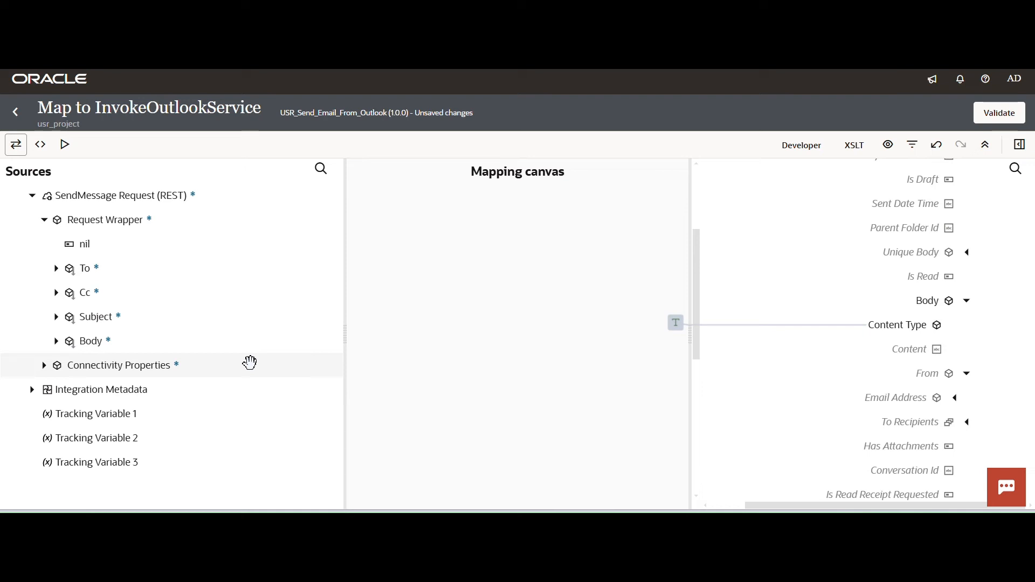
{"action": "left_click_drag", "start_coordinate": [85, 339], "coordinate": [895, 353]}
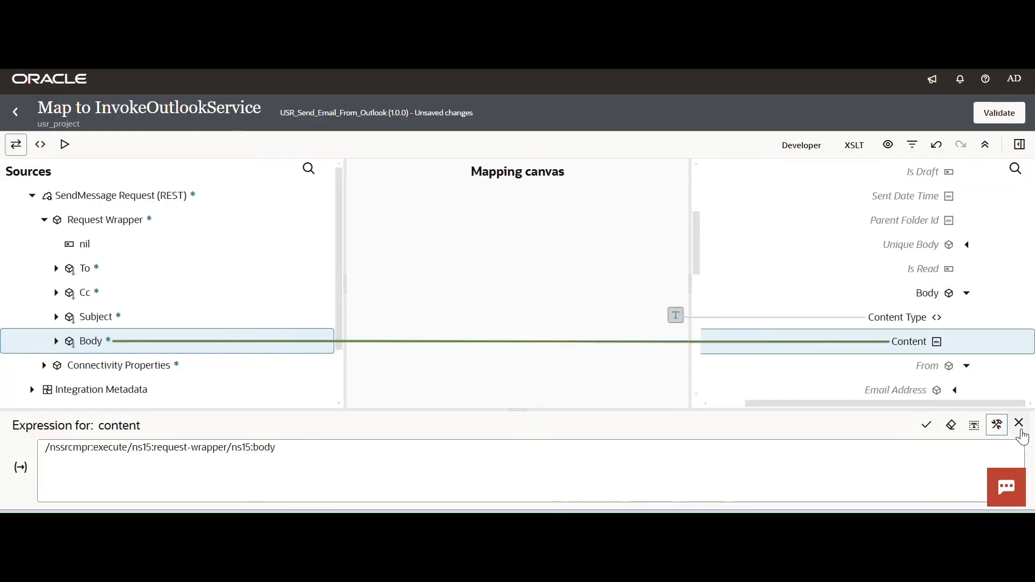
{"action": "left_click", "coordinate": [1018, 424]}
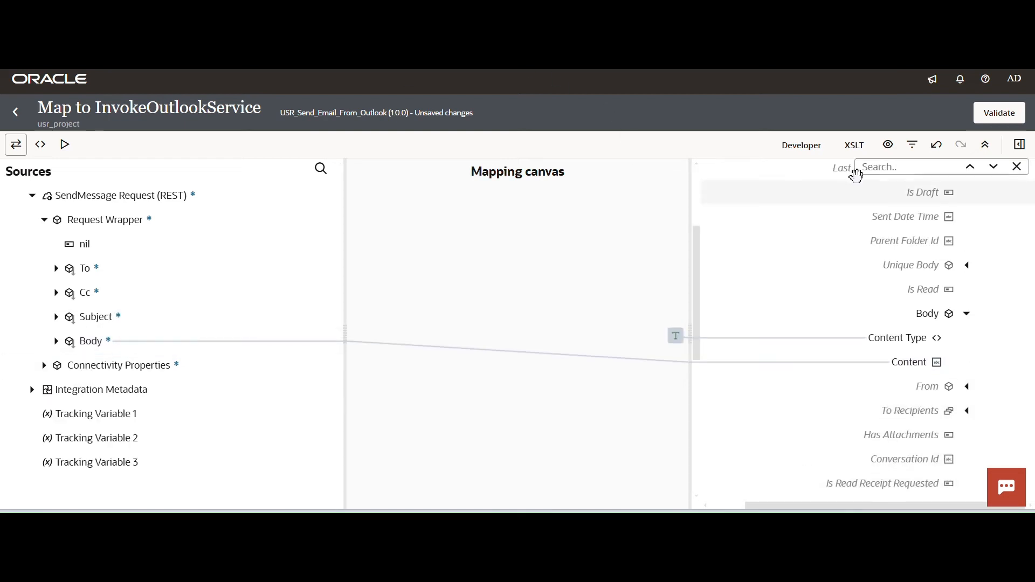
Search the target tree for "subject" and map the source Subject to the message's Subject element.
{"action": "left_click", "coordinate": [909, 168]}
{"action": "type", "text": "subject"}
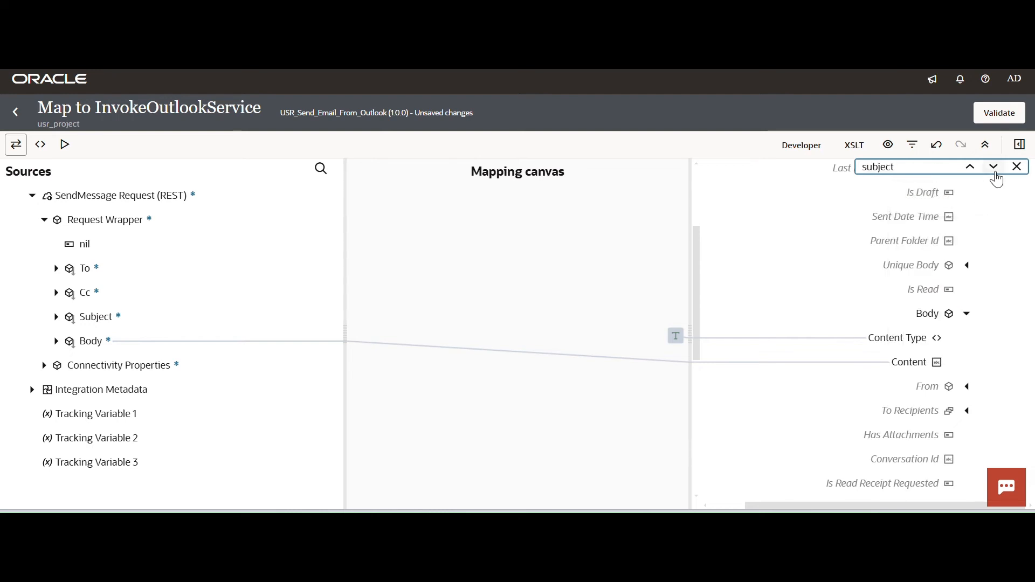
{"action": "left_click", "coordinate": [995, 173]}
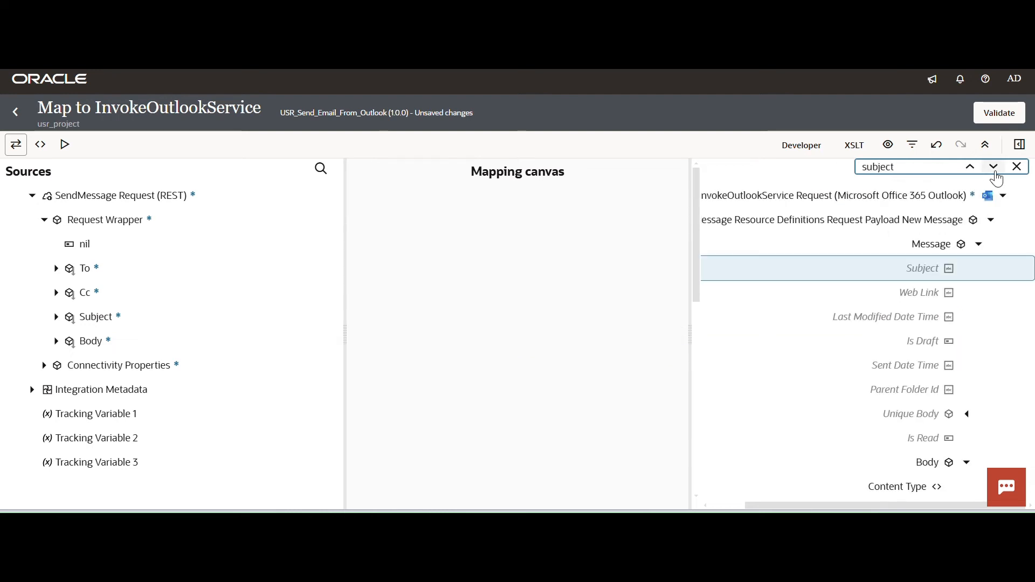
{"action": "left_click_drag", "start_coordinate": [99, 317], "coordinate": [893, 276]}
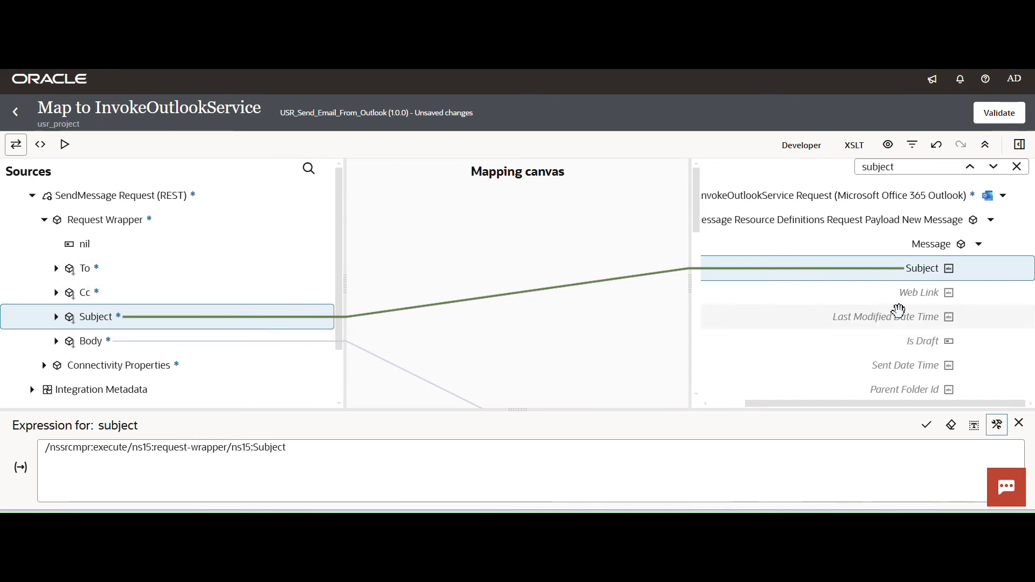
Map the source Cc to the Address element under Cc Recipients' Email Address.
{"action": "scroll", "coordinate": [707, 255], "scroll_direction": "down", "scroll_amount": 3}
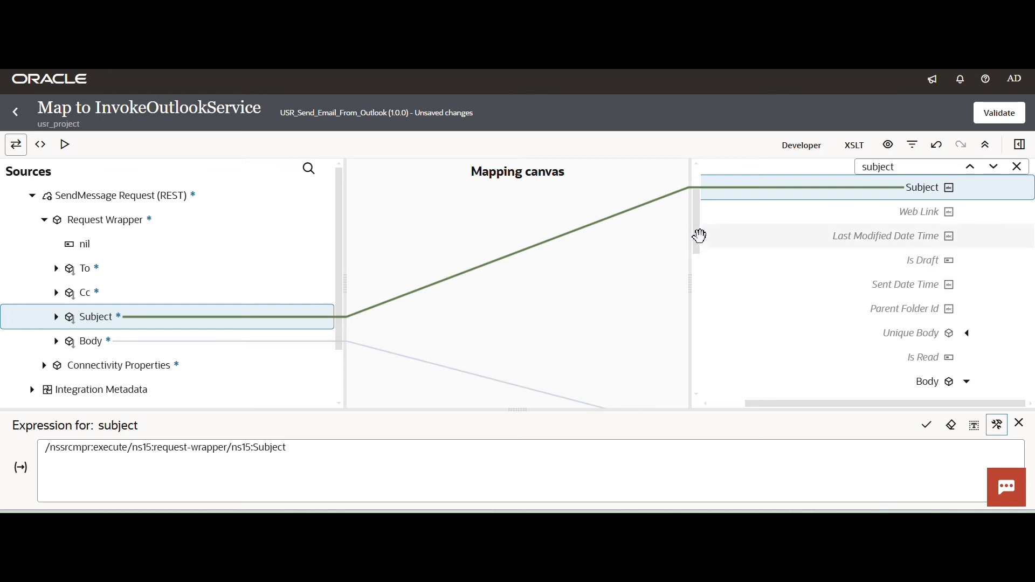
{"action": "left_click_drag", "start_coordinate": [698, 235], "coordinate": [710, 356]}
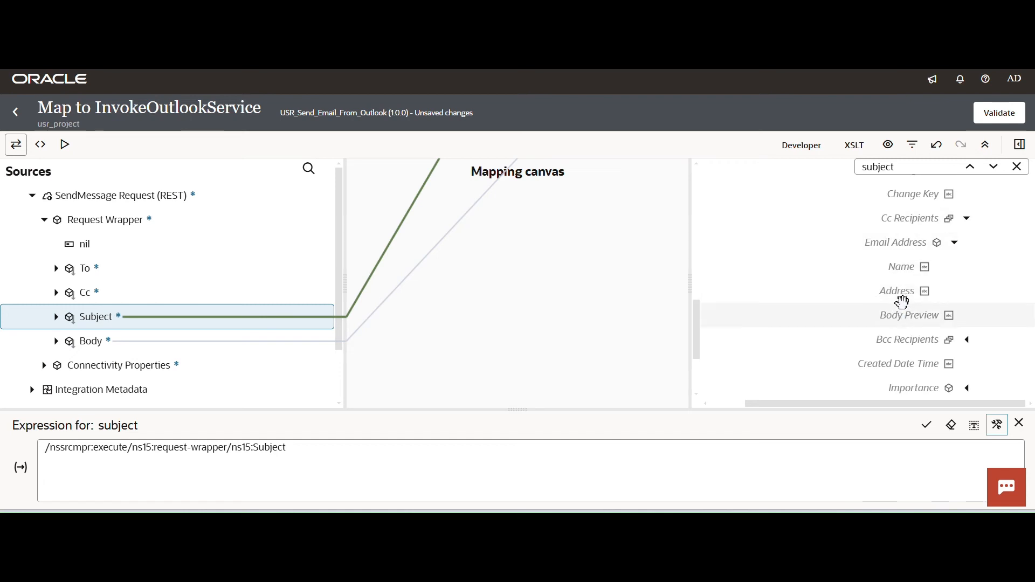
{"action": "left_click_drag", "start_coordinate": [86, 297], "coordinate": [864, 293]}
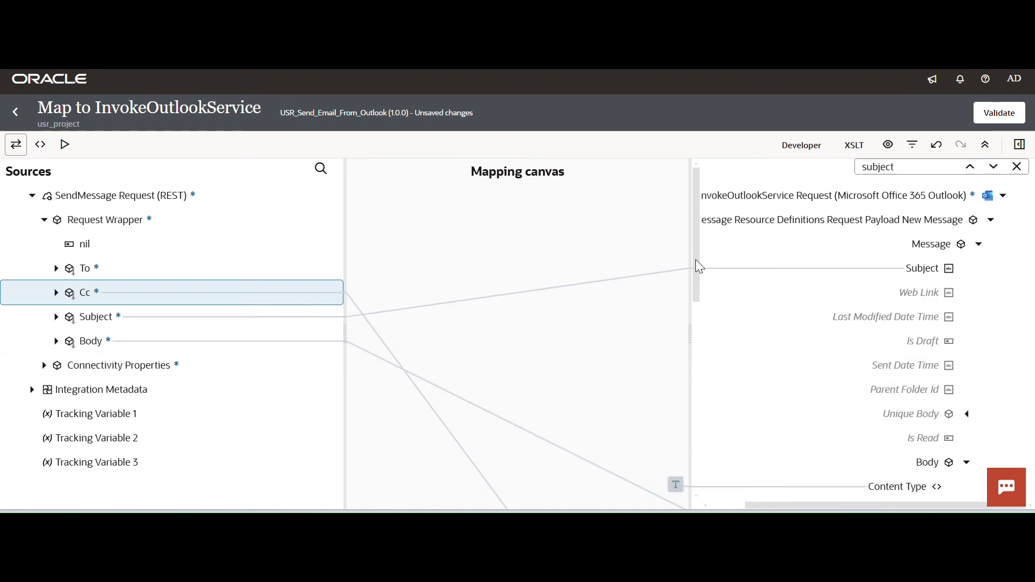
Clear the target search and map the source To to the Address element under To Recipients' Email Address.
{"action": "left_click_drag", "start_coordinate": [699, 267], "coordinate": [702, 334]}
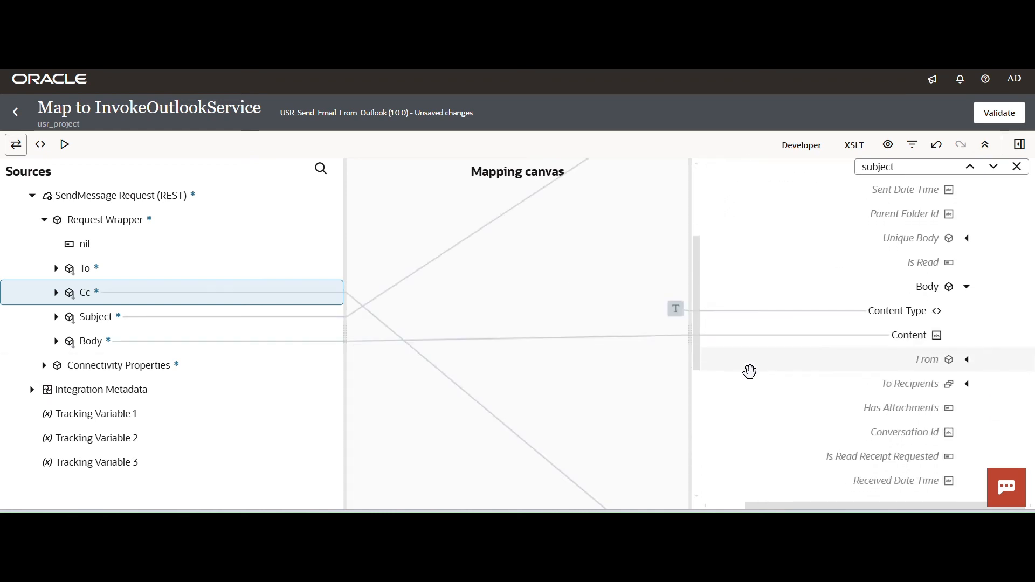
{"action": "double_click", "coordinate": [886, 167]}
{"action": "key", "text": "BackSpace"}
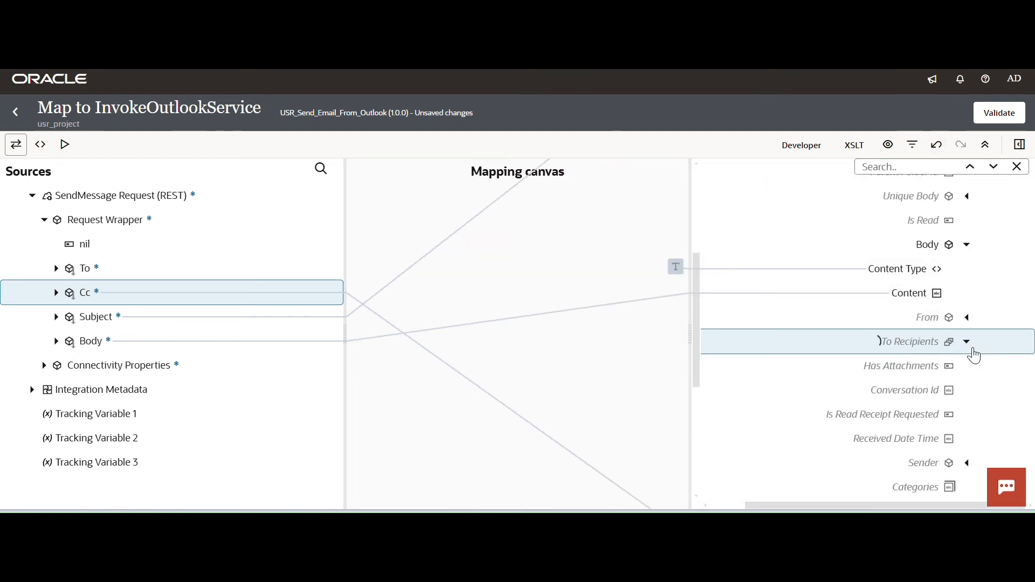
{"action": "left_click", "coordinate": [954, 366]}
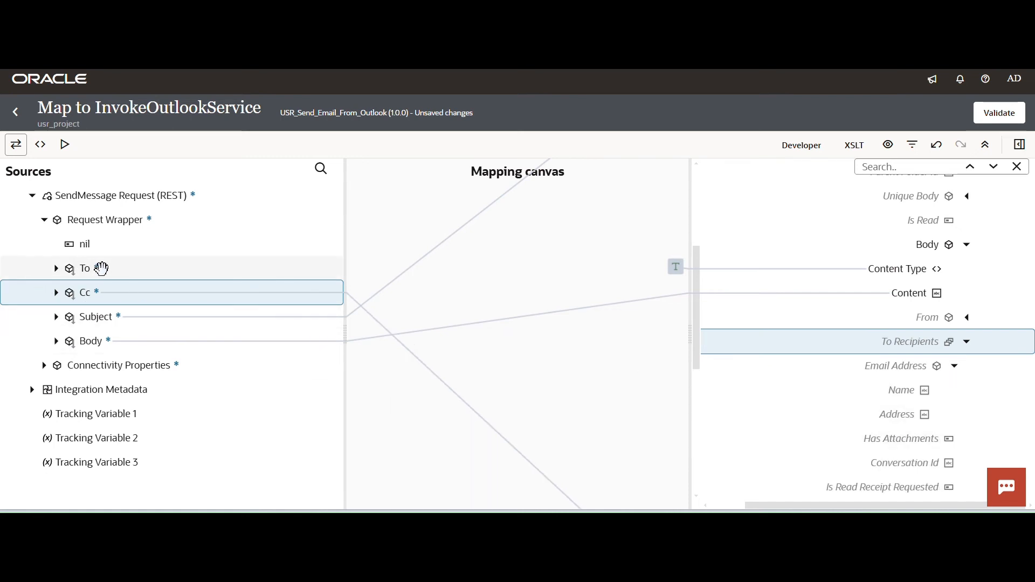
{"action": "left_click_drag", "start_coordinate": [92, 269], "coordinate": [870, 415]}
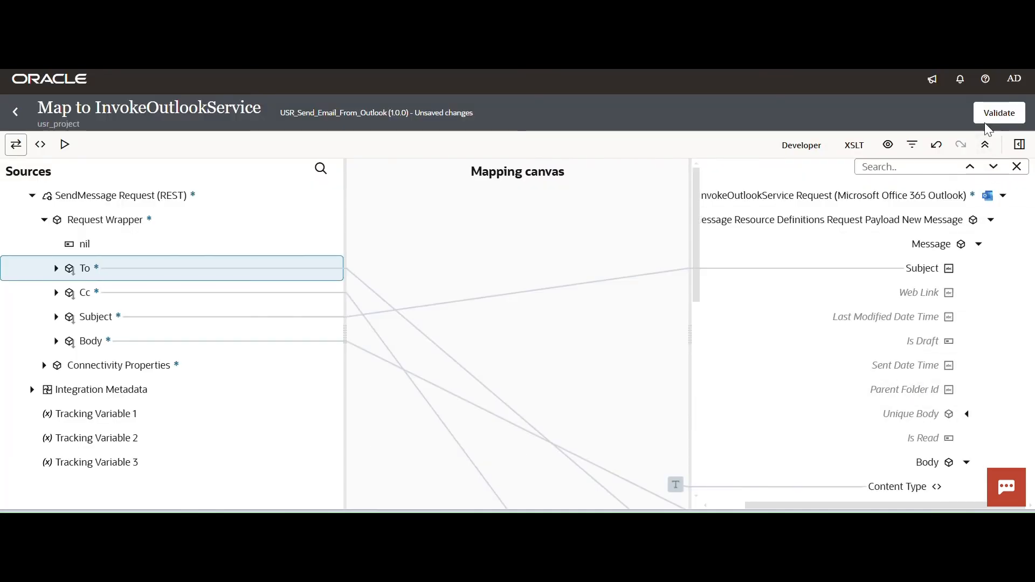
Validate the map to InvokeOutlookService and return to the integration canvas.
{"action": "left_click", "coordinate": [999, 113]}
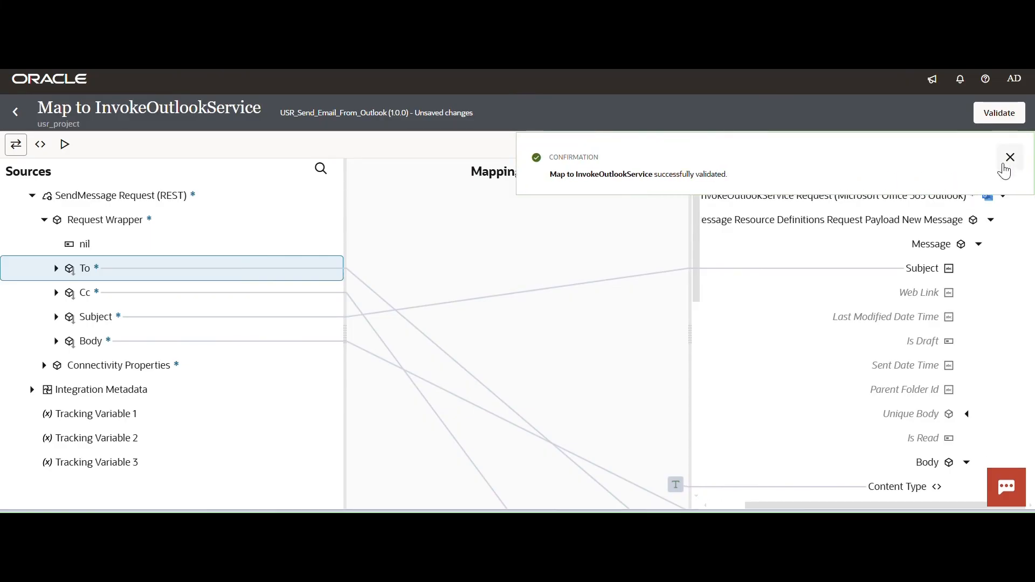
{"action": "left_click", "coordinate": [1010, 157]}
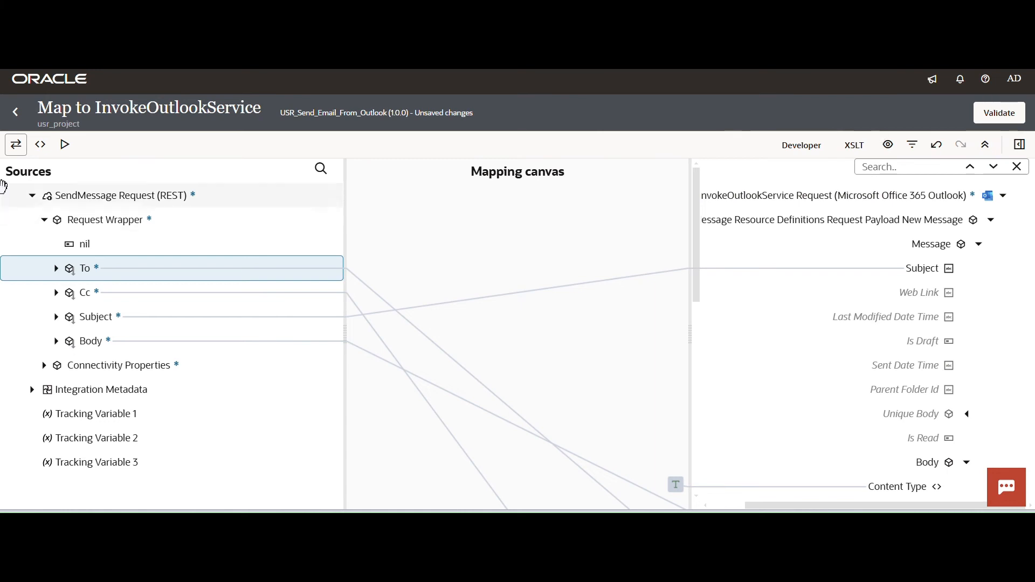
{"action": "left_click", "coordinate": [15, 111]}
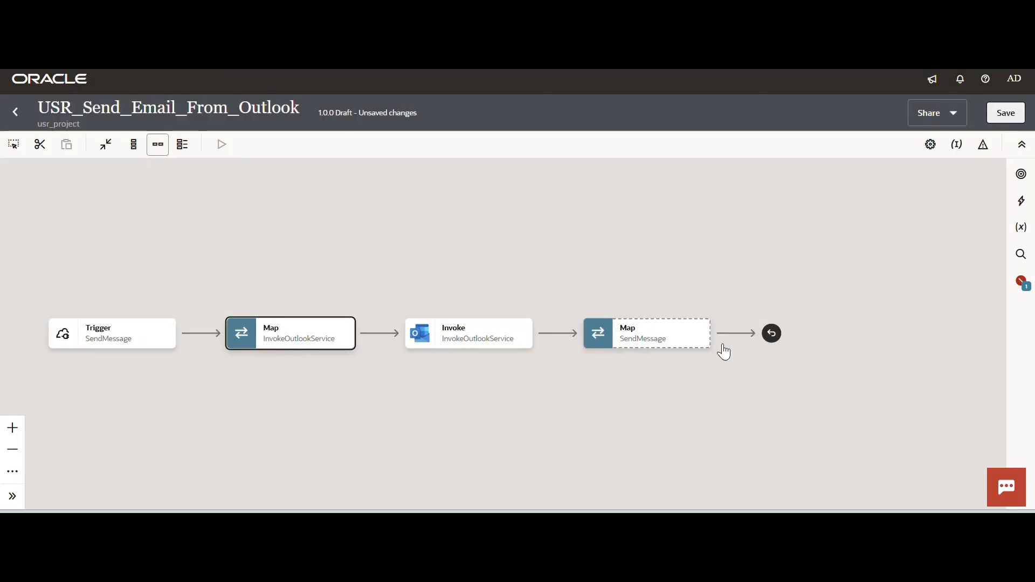
In the map to SendMessage, map Graph Message Resource Definitions Messages from the InvokeOutlookService response to the Result element.
{"action": "left_click", "coordinate": [701, 342]}
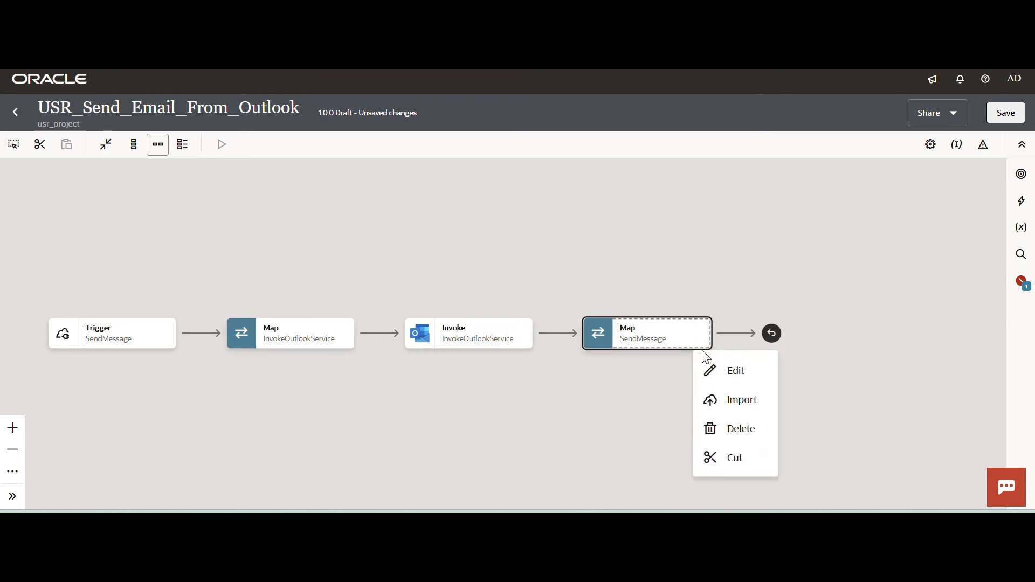
{"action": "left_click", "coordinate": [728, 370]}
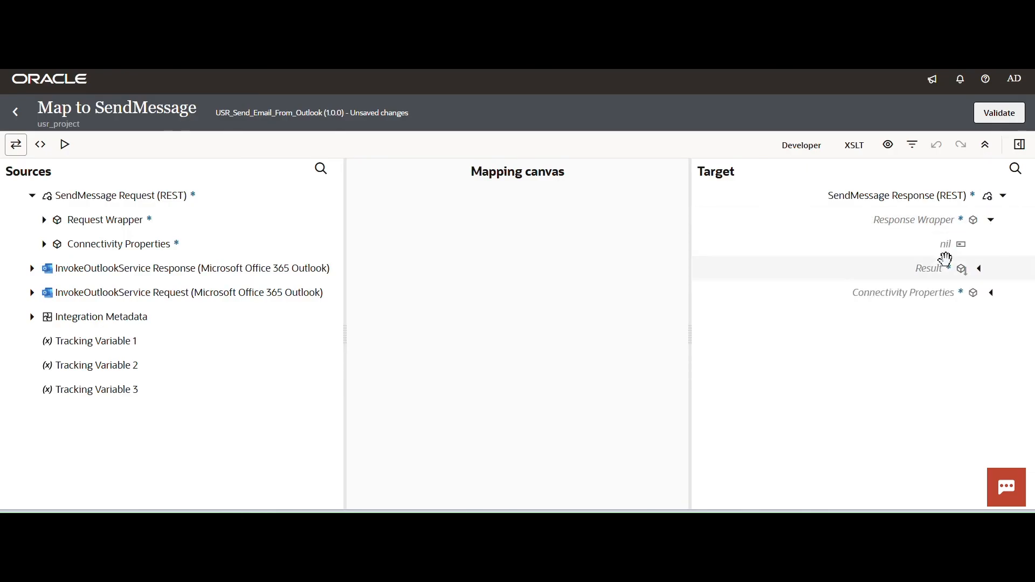
{"action": "left_click", "coordinate": [980, 269]}
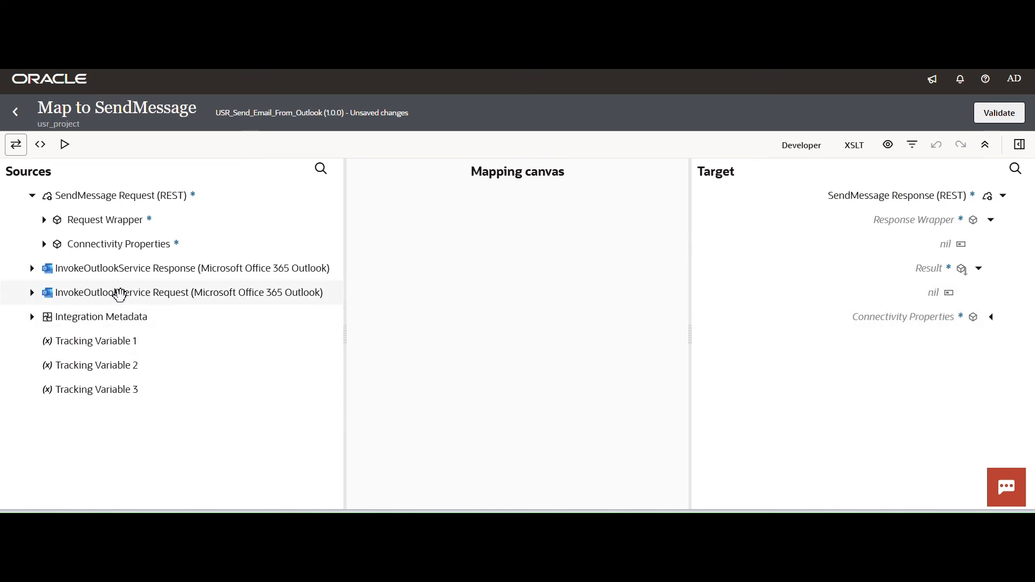
{"action": "left_click", "coordinate": [32, 268]}
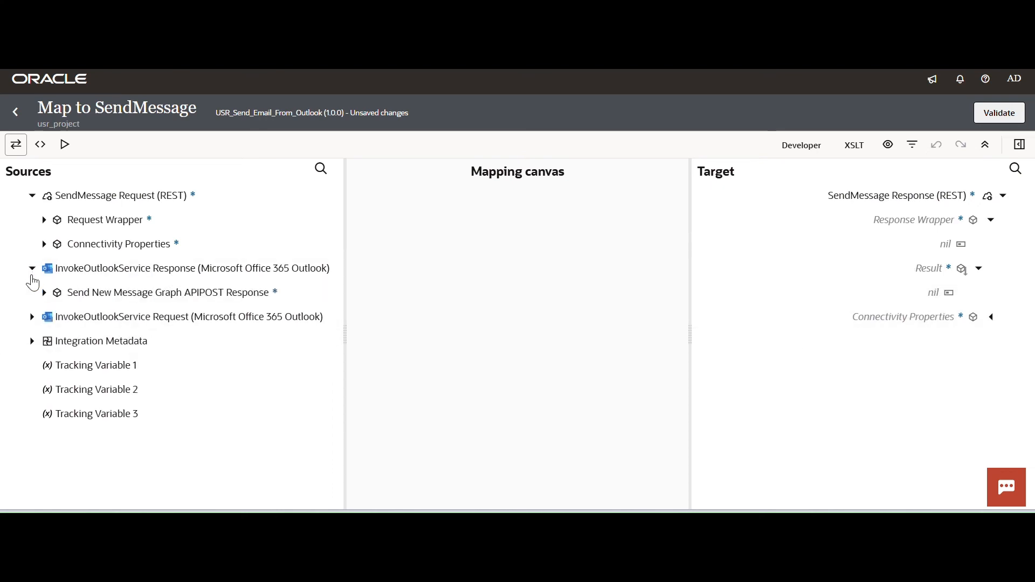
{"action": "left_click", "coordinate": [41, 292]}
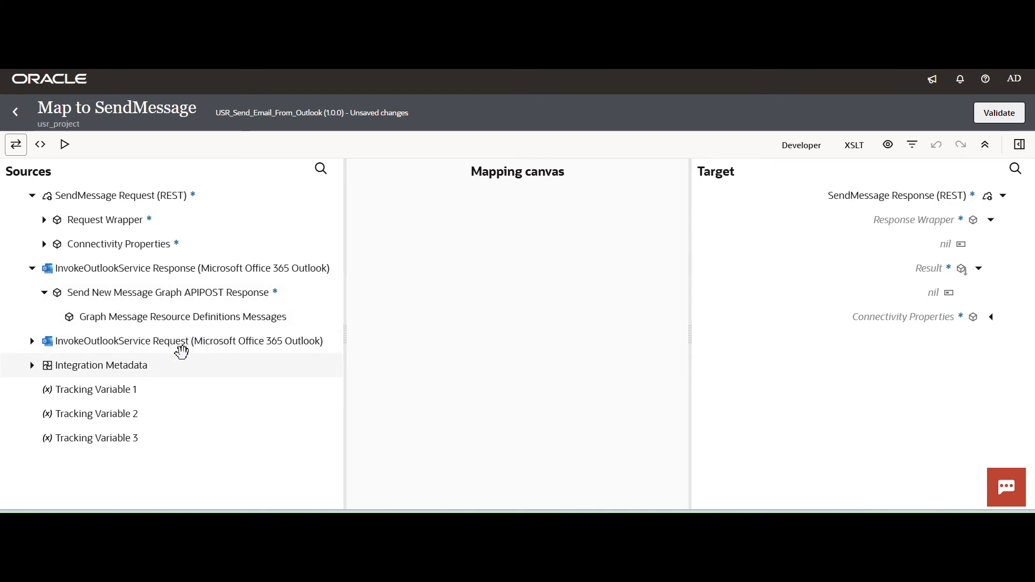
{"action": "left_click_drag", "start_coordinate": [268, 318], "coordinate": [857, 276]}
Validate the map to SendMessage and return to the integration canvas, dismissing the confirmation.
{"action": "left_click", "coordinate": [996, 119]}
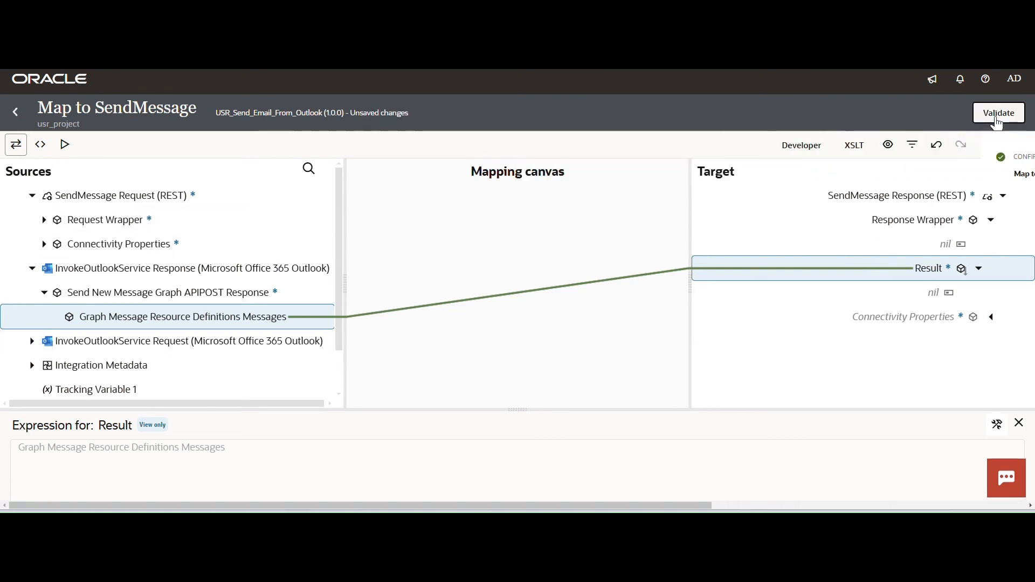
{"action": "left_click", "coordinate": [998, 114]}
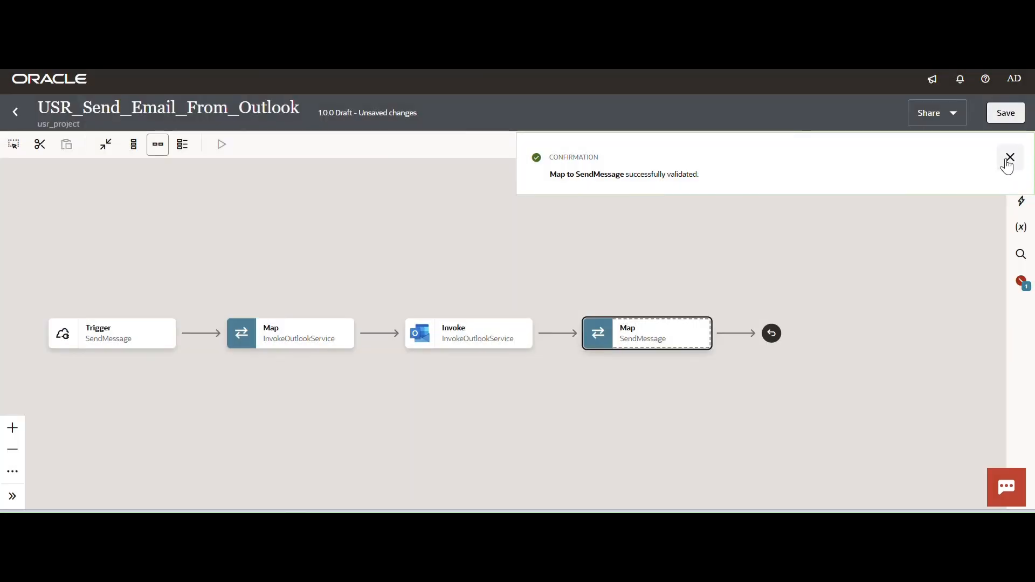
{"action": "left_click", "coordinate": [1009, 157]}
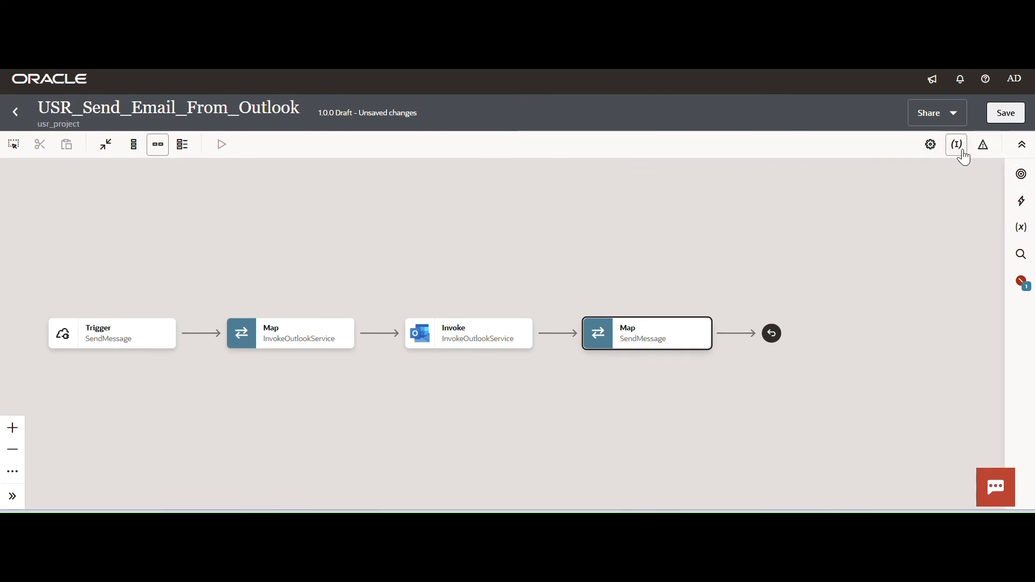
Assign Subject from the request-wrapper as the integration's primary business identifier.
{"action": "left_click", "coordinate": [957, 153]}
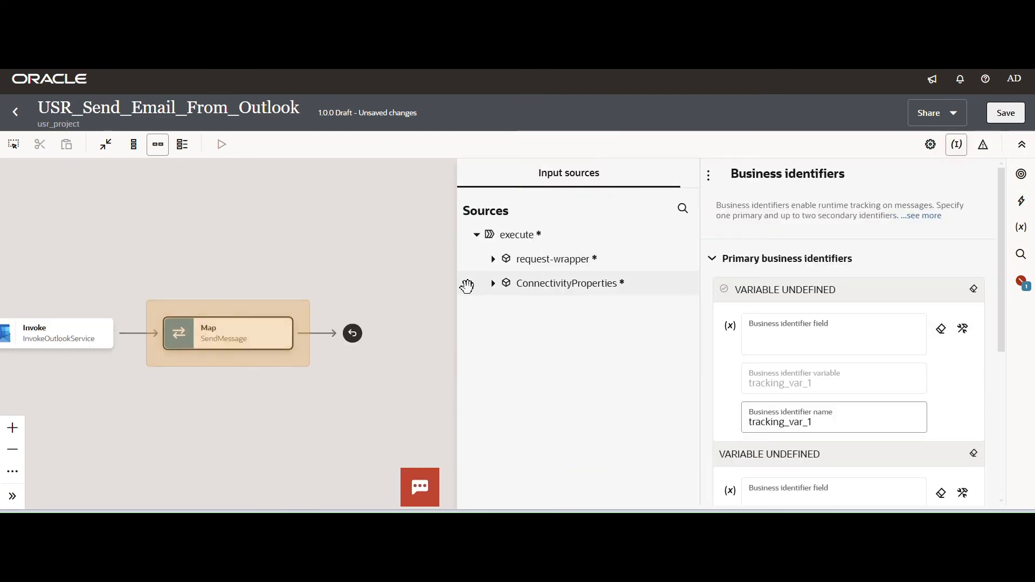
{"action": "left_click", "coordinate": [499, 261]}
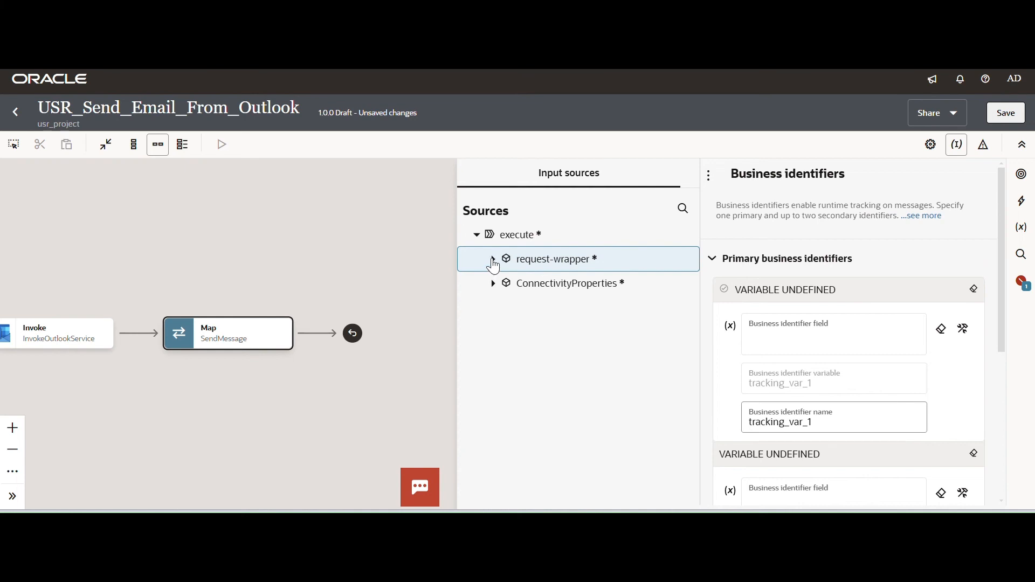
{"action": "left_click_drag", "start_coordinate": [545, 356], "coordinate": [798, 345]}
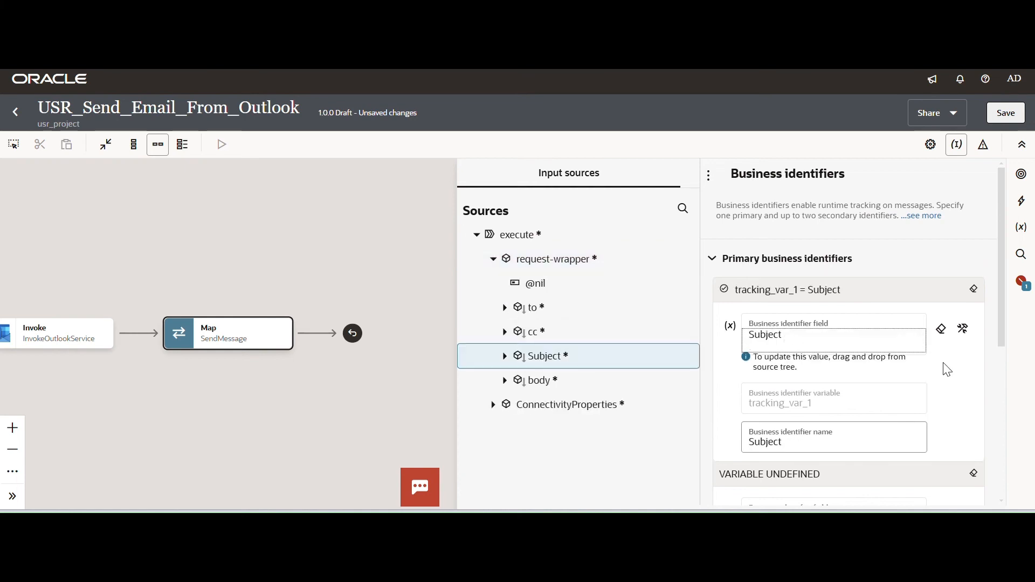
Save the integration USR_Send_Email_From_Outlook and return to the project's integration list.
{"action": "left_click", "coordinate": [1006, 112]}
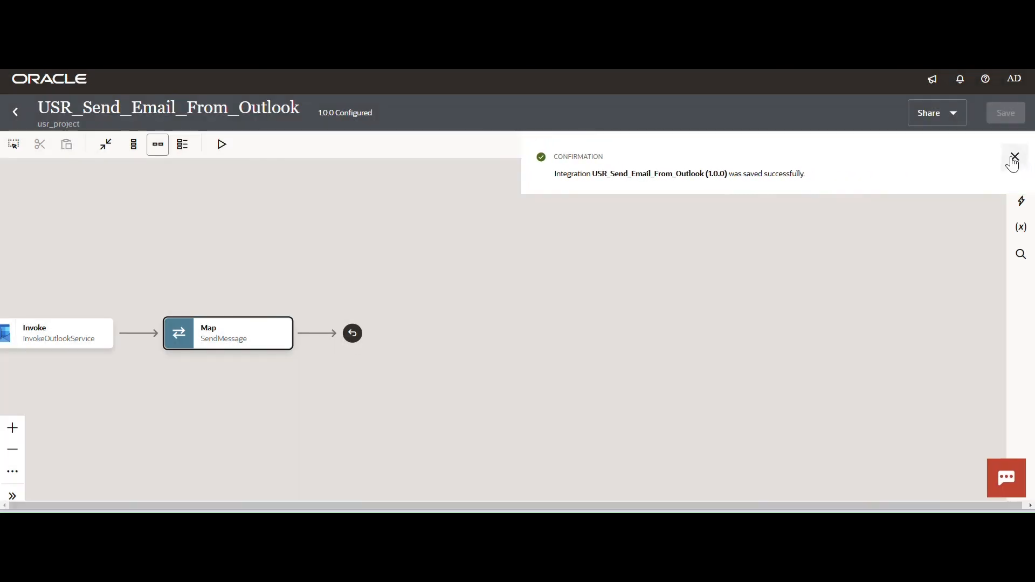
{"action": "left_click", "coordinate": [1009, 159]}
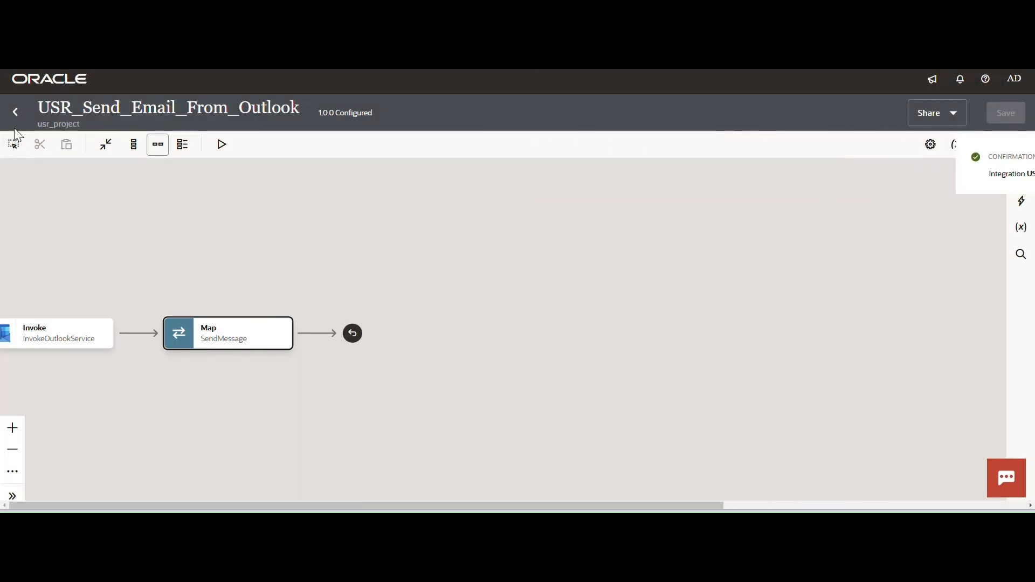
{"action": "left_click", "coordinate": [15, 111]}
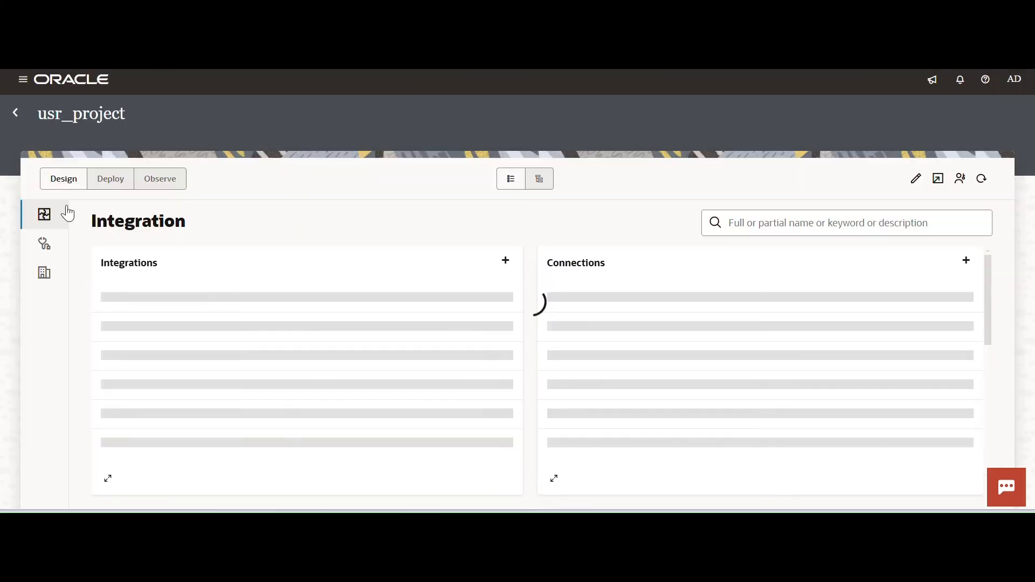
Activate the integration USR_Send_Email_From_Outlook with the Debug tracing level.
{"action": "left_click", "coordinate": [499, 305]}
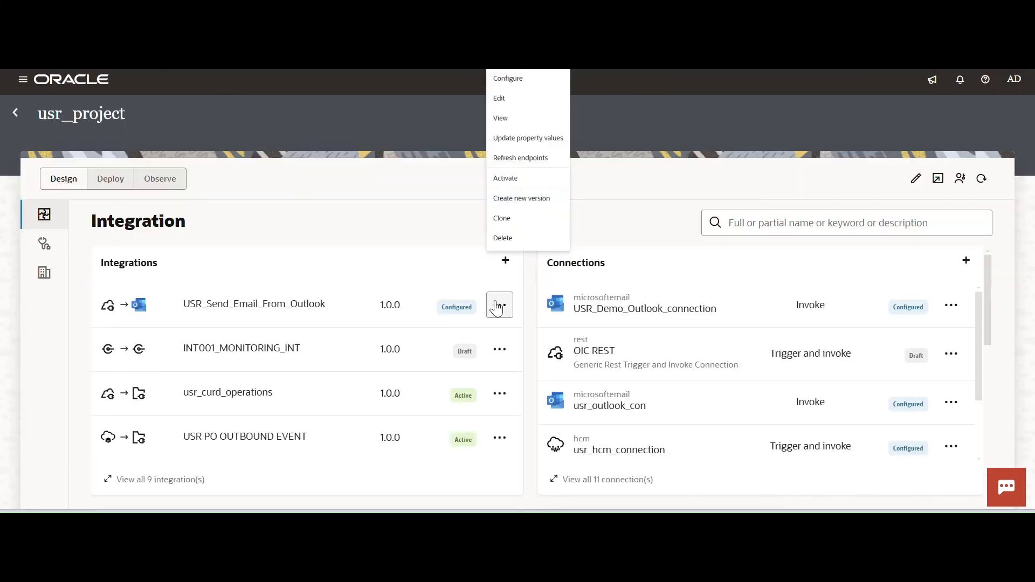
{"action": "left_click", "coordinate": [515, 230]}
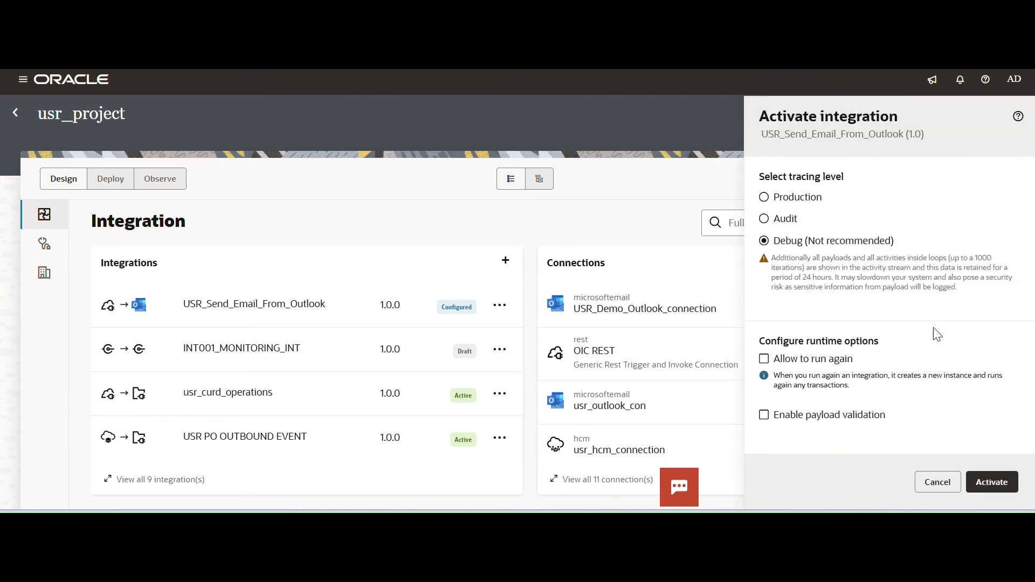
{"action": "left_click", "coordinate": [990, 482]}
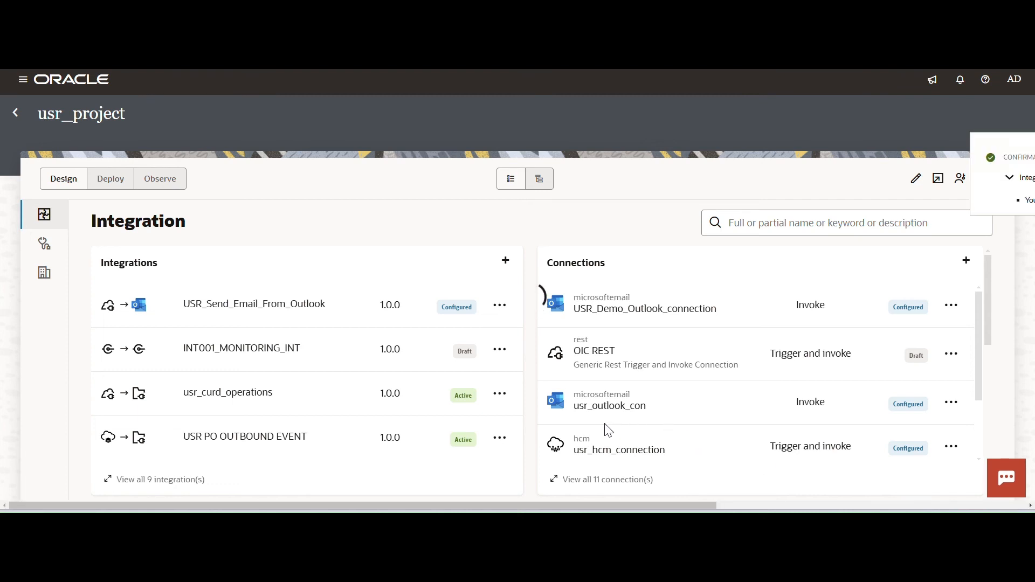
{"action": "left_click", "coordinate": [1008, 160]}
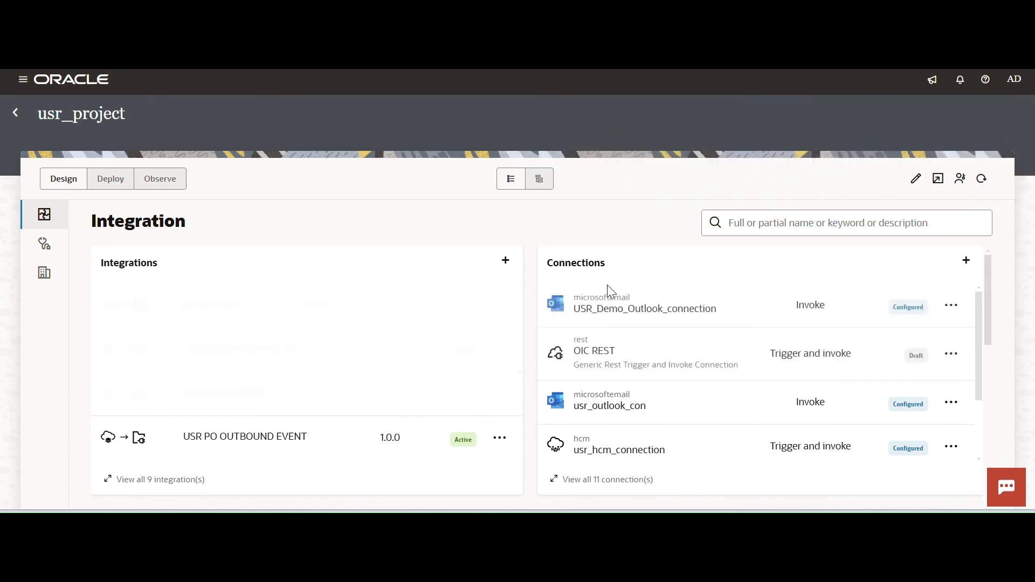
Open the run page for USR_Send_Email_From_Outlook and replace the request body's cc value with the recipient's e-mail address.
{"action": "left_click", "coordinate": [498, 308]}
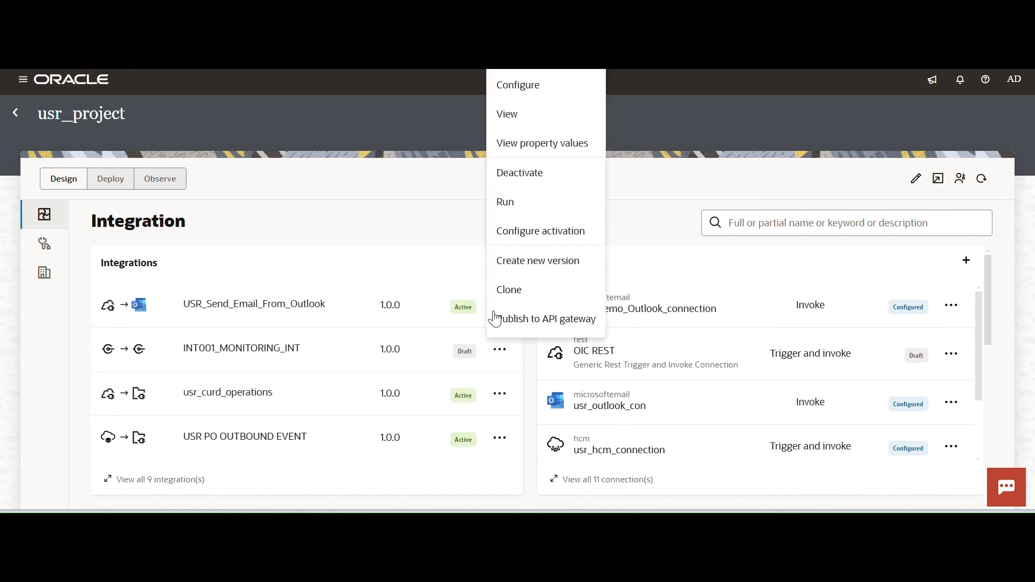
{"action": "left_click", "coordinate": [517, 203]}
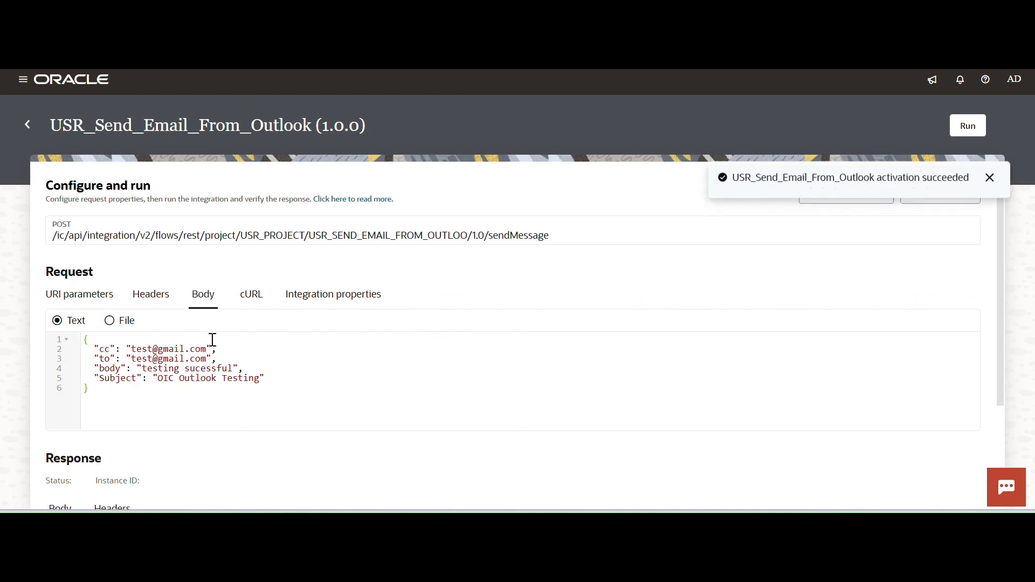
{"action": "left_click", "coordinate": [154, 353]}
{"action": "key", "text": "BackSpace"}
{"action": "key", "text": "BackSpace"}
{"action": "key", "text": "BackSpace"}
{"action": "key", "text": "BackSpace"}
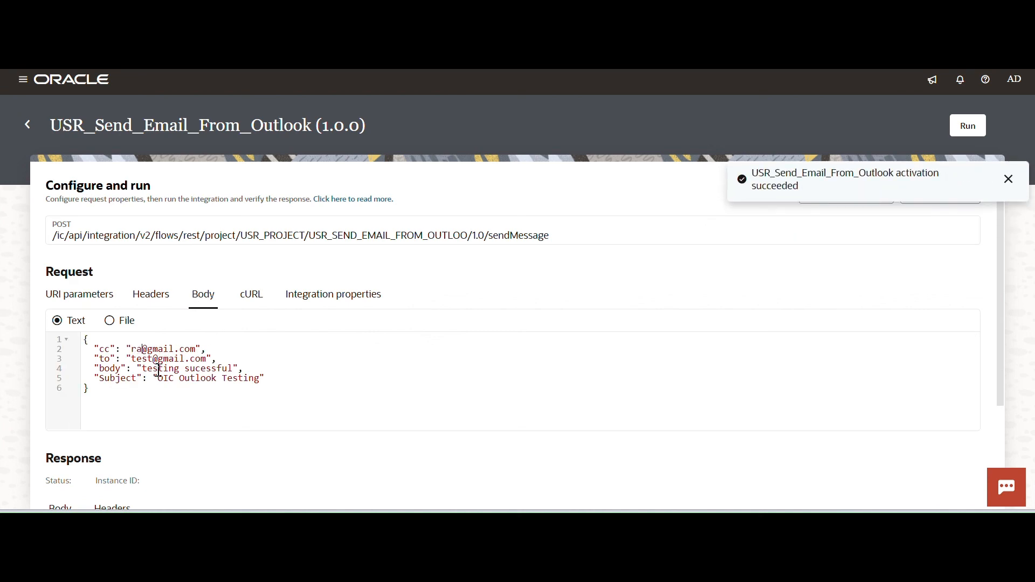
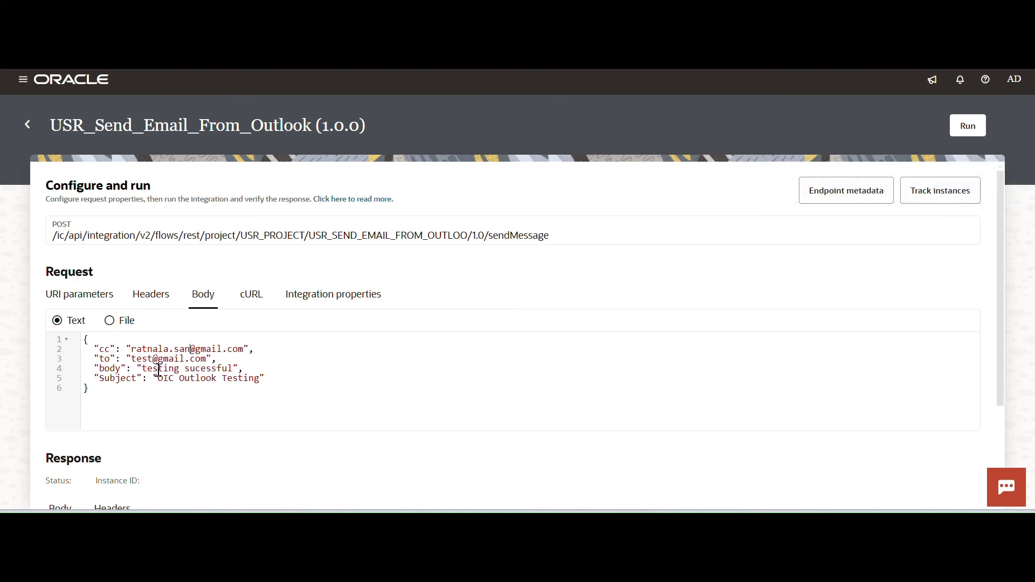
Copy the mailbox name from the cc address into the request body's to address.
{"action": "left_click_drag", "start_coordinate": [207, 350], "coordinate": [135, 350]}
{"action": "key", "text": "ctrl+c"}
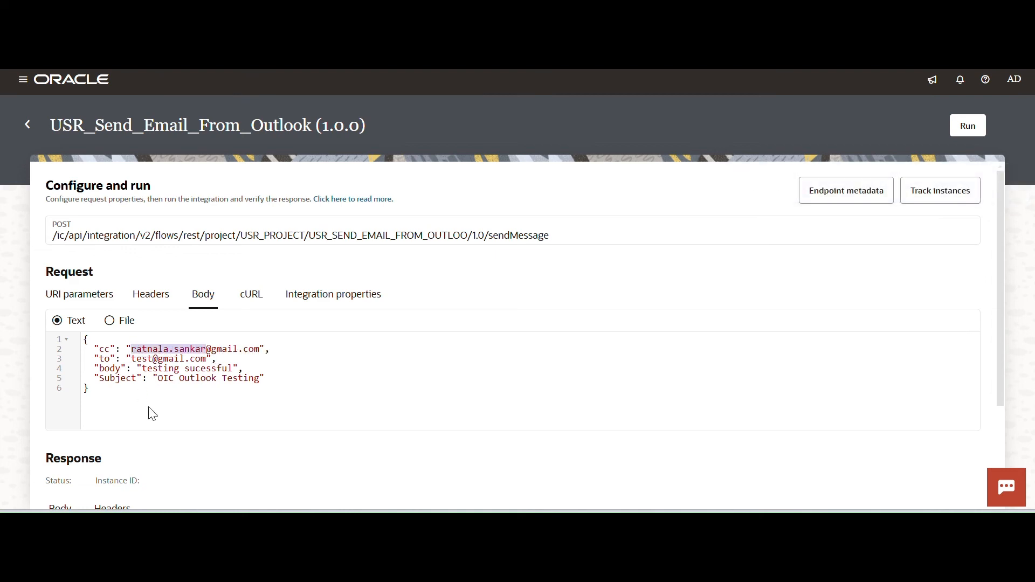
{"action": "left_click", "coordinate": [154, 356]}
{"action": "key", "text": "BackSpace"}
{"action": "key", "text": "BackSpace"}
{"action": "key", "text": "BackSpace"}
{"action": "key", "text": "BackSpace"}
{"action": "key", "text": "ctrl+v"}
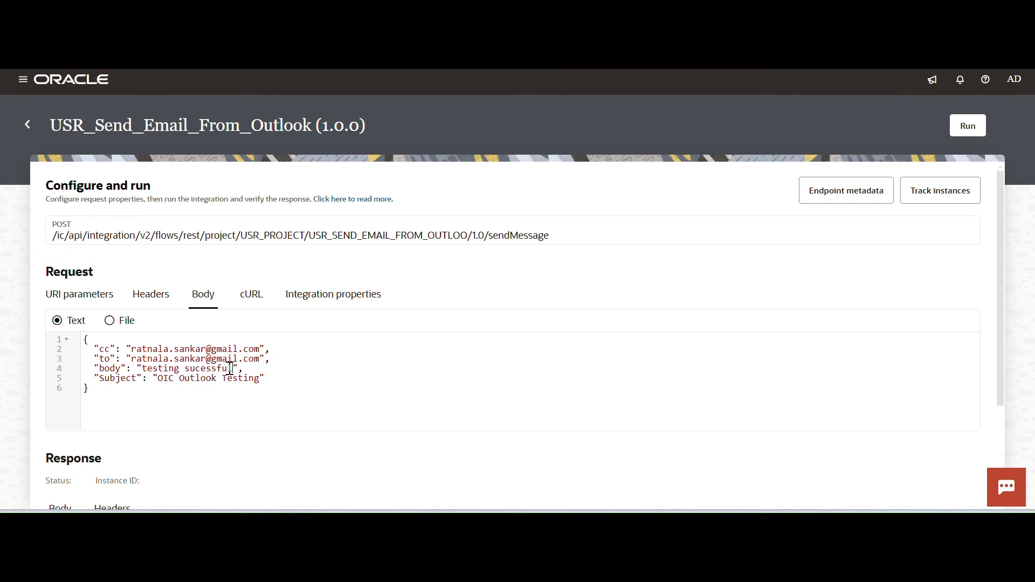
Change the request's body text to "Demo testing sucessful" and its Subject to "OIC Outlook Config Testing".
{"action": "left_click", "coordinate": [141, 369]}
{"action": "type", "text": "Demo"}
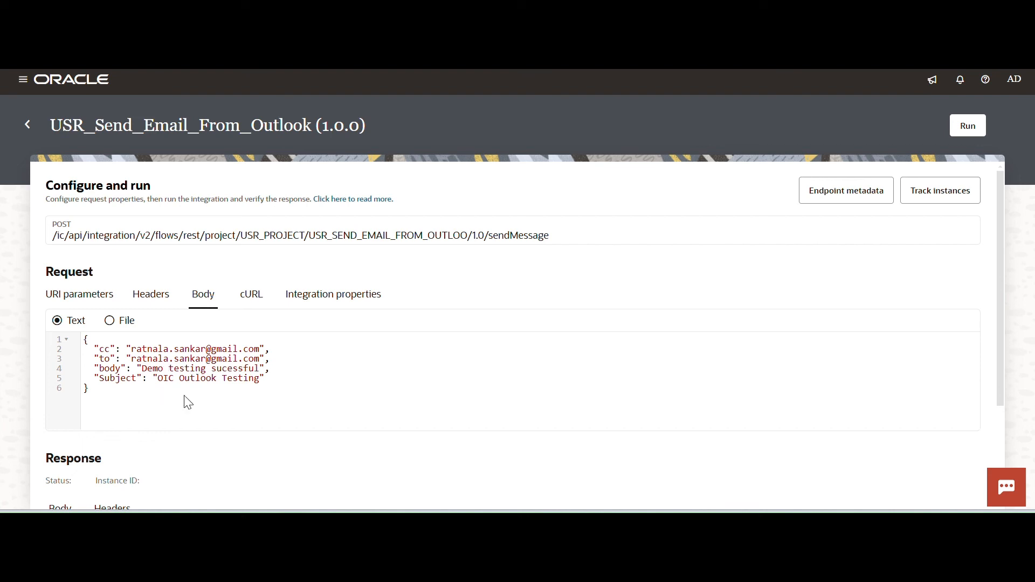
{"action": "left_click", "coordinate": [261, 378]}
{"action": "key", "text": "BackSpace"}
{"action": "key", "text": "BackSpace"}
{"action": "key", "text": "BackSpace"}
{"action": "key", "text": "BackSpace"}
{"action": "key", "text": "BackSpace"}
{"action": "key", "text": "BackSpace"}
{"action": "key", "text": "BackSpace"}
{"action": "type", "text": "Config Testing"}
{"action": "left_click", "coordinate": [480, 371]}
Run the integration and review the response status, response body and activity stream.
{"action": "left_click", "coordinate": [970, 129]}
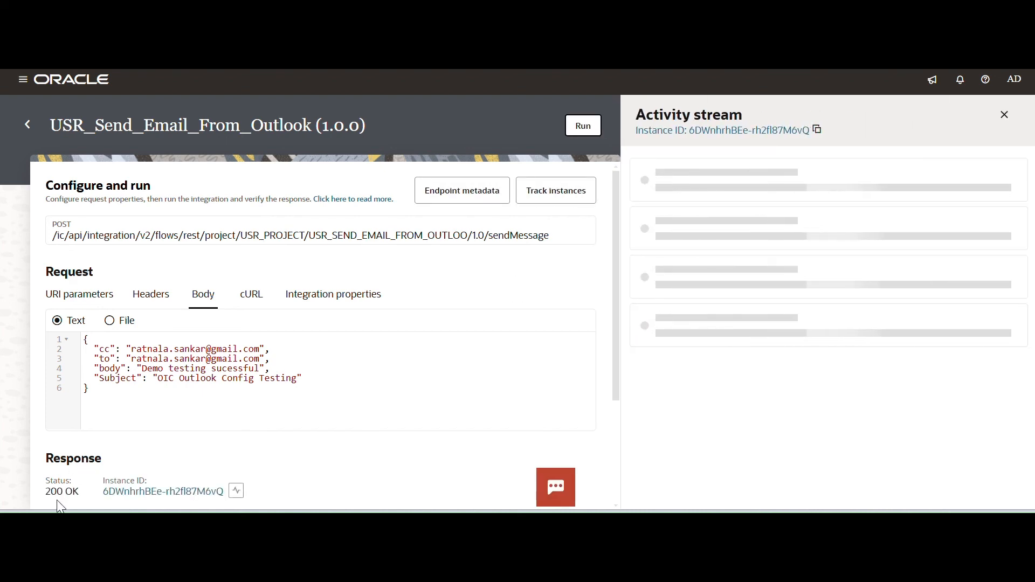
{"action": "scroll", "coordinate": [268, 453], "scroll_direction": "down", "scroll_amount": 1}
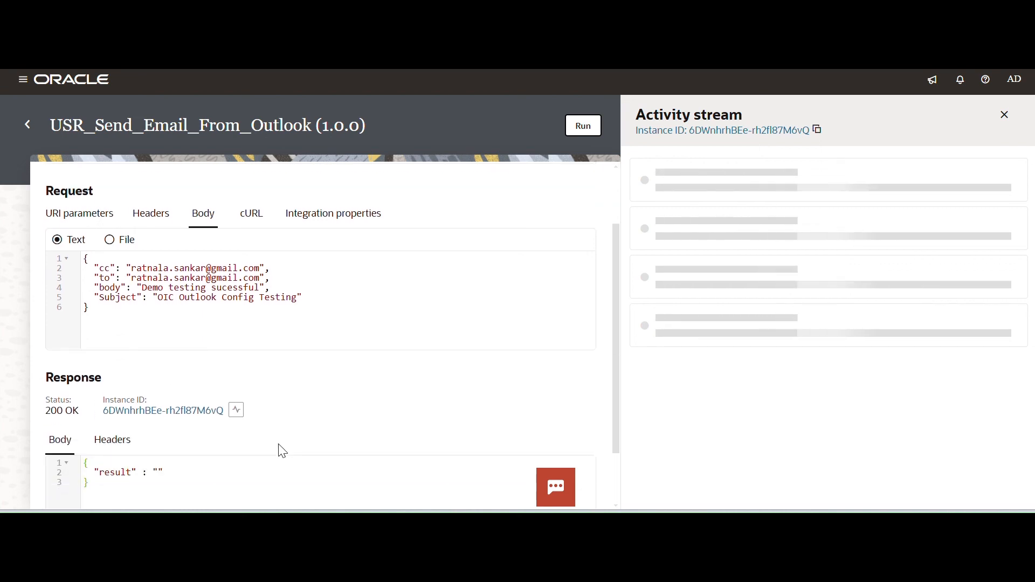
{"action": "left_click_drag", "start_coordinate": [45, 412], "coordinate": [80, 412]}
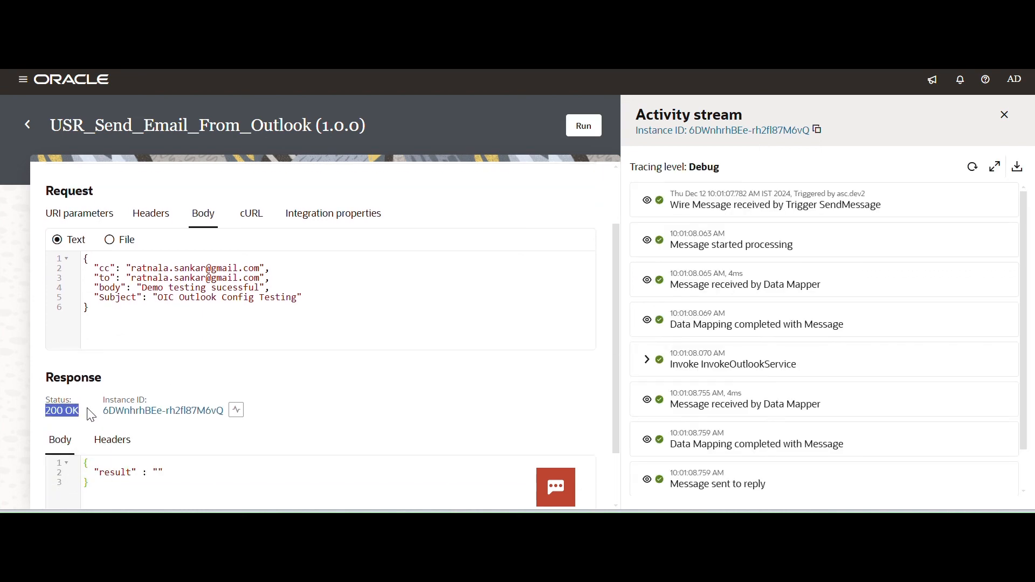
{"action": "scroll", "coordinate": [667, 334], "scroll_direction": "down", "scroll_amount": 2}
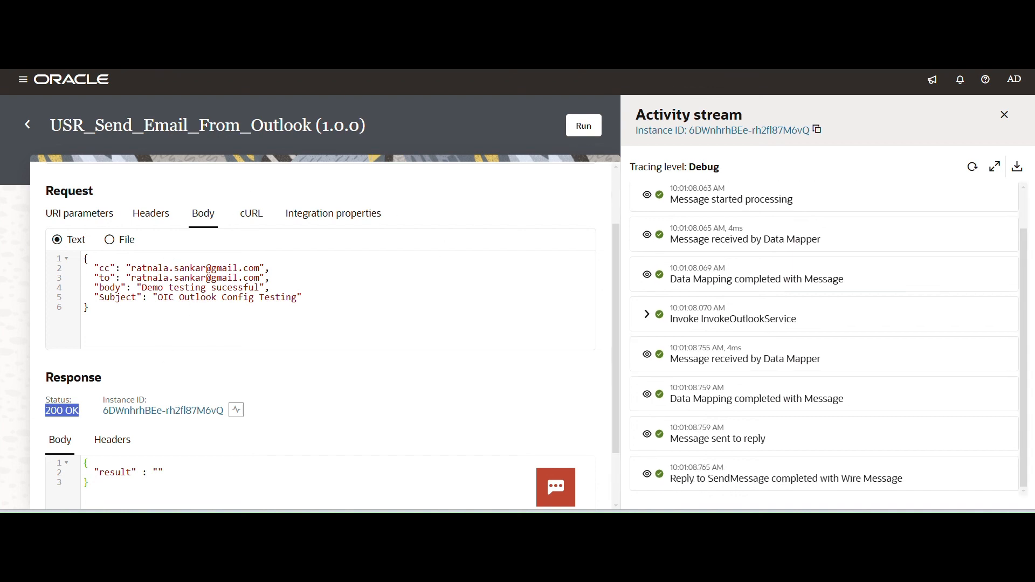
Switch to Gmail in a new browser tab, open the "OIC Outlook Config Testing" email and check its body text.
{"action": "key", "text": "ctrl+t"}
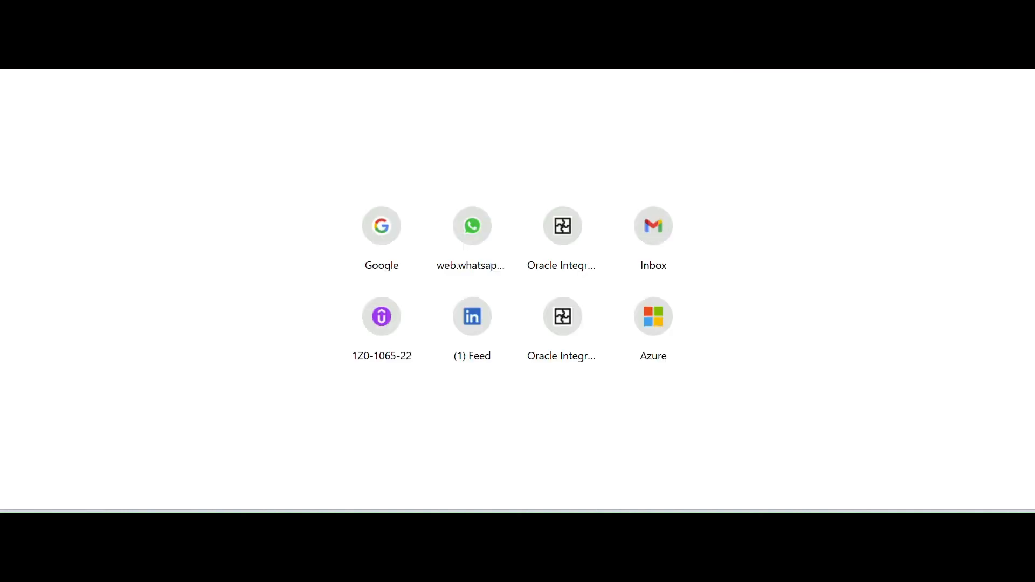
{"action": "type", "text": "gma"}
{"action": "key", "text": "Return"}
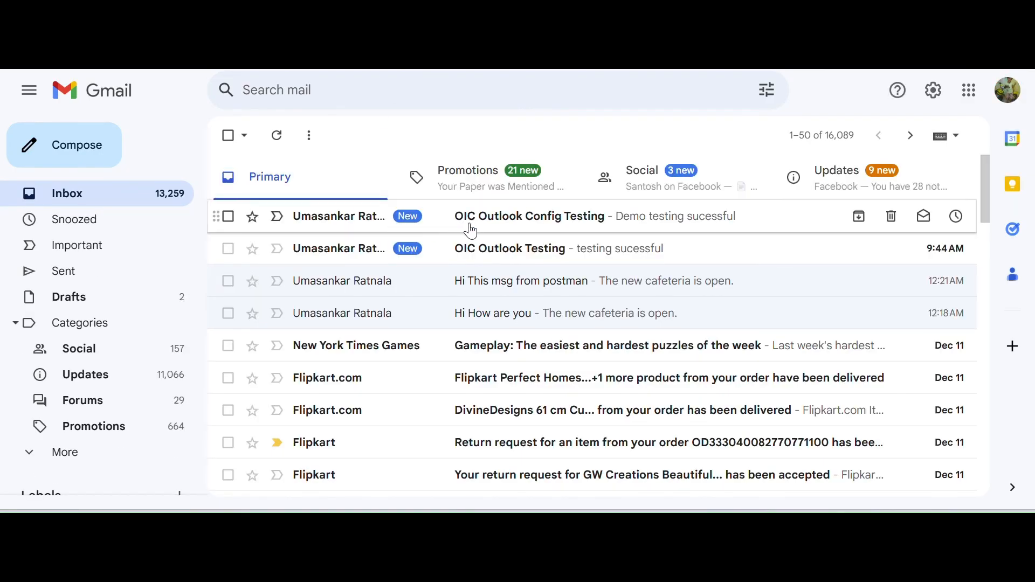
{"action": "left_click", "coordinate": [498, 227]}
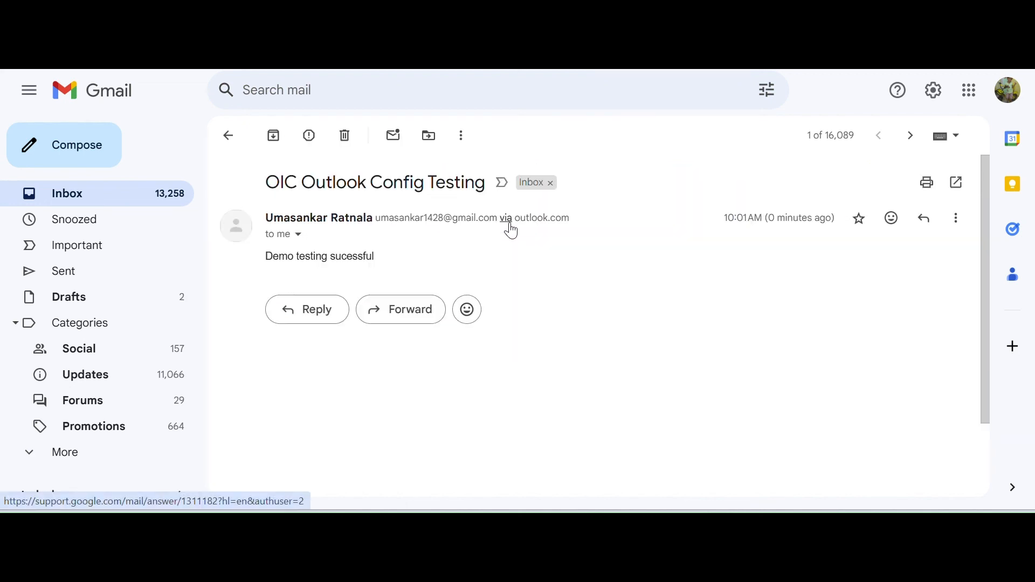
{"action": "left_click_drag", "start_coordinate": [261, 259], "coordinate": [444, 263]}
Review the request body on the integration's run page and check the inbox of the other Gmail account.
{"action": "left_click", "coordinate": [129, 21]}
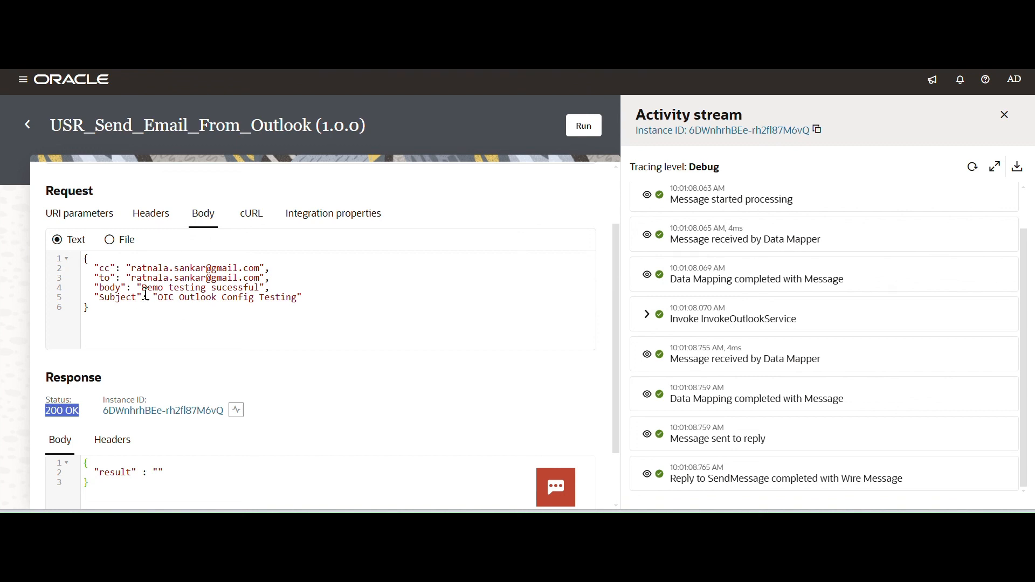
{"action": "left_click_drag", "start_coordinate": [117, 315], "coordinate": [85, 256]}
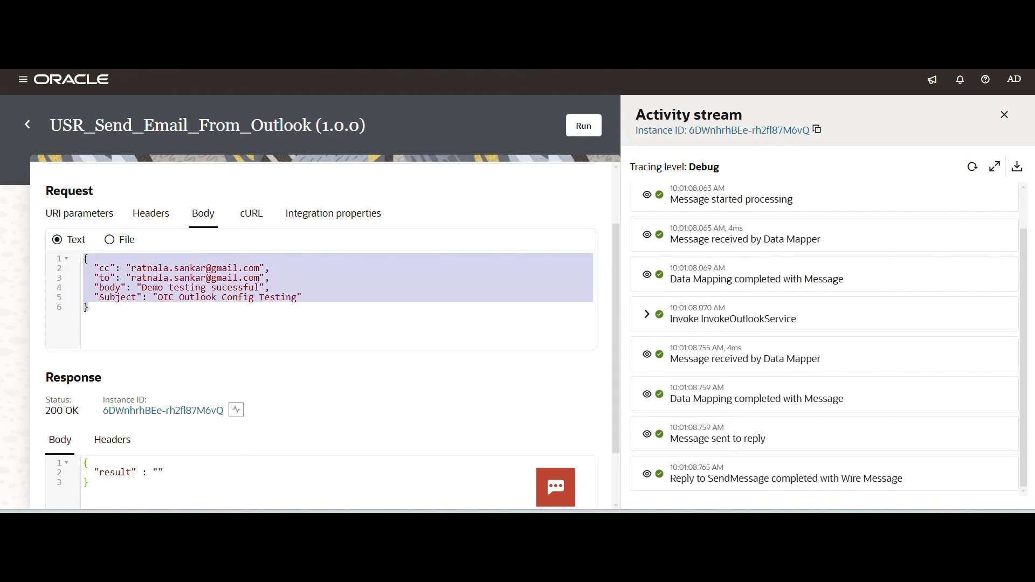
{"action": "left_click", "coordinate": [302, 16]}
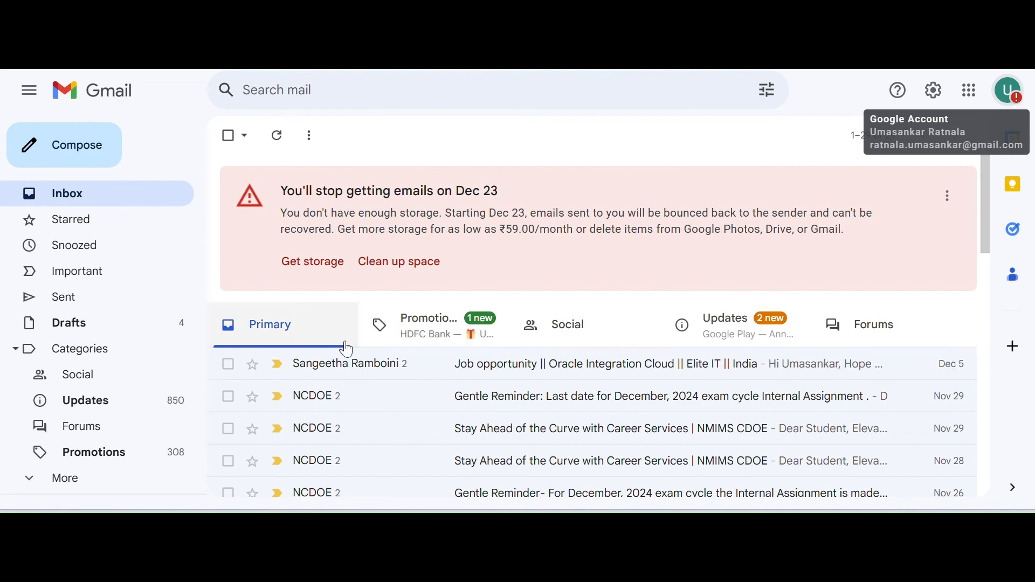
{"action": "left_click", "coordinate": [113, 19]}
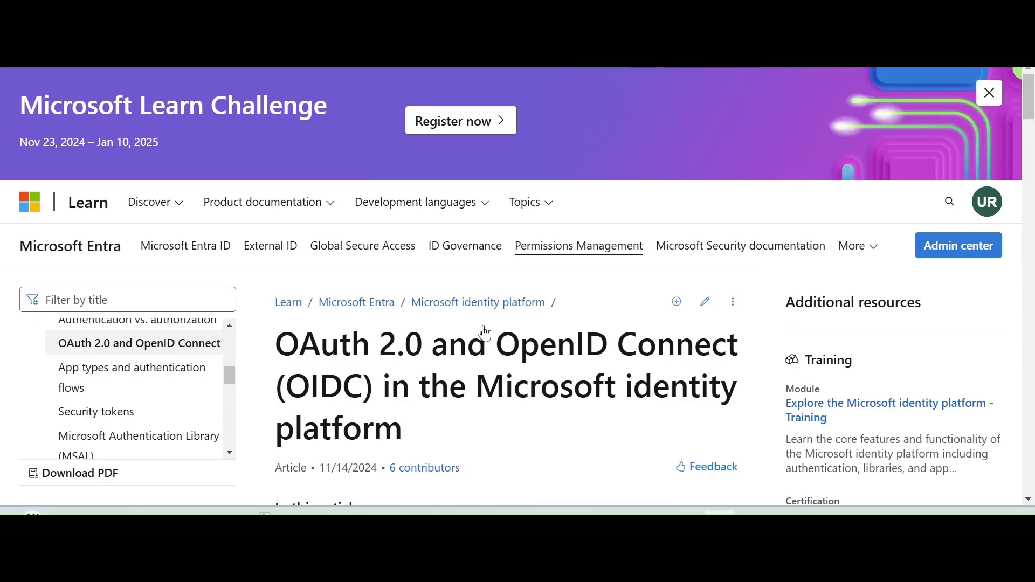
Review the Microsoft Learn articles on OAuth 2.0 and sendMail, plus Oracle's connection prerequisites for the Outlook Adapter.
{"action": "left_click_drag", "start_coordinate": [1029, 95], "coordinate": [1032, 264]}
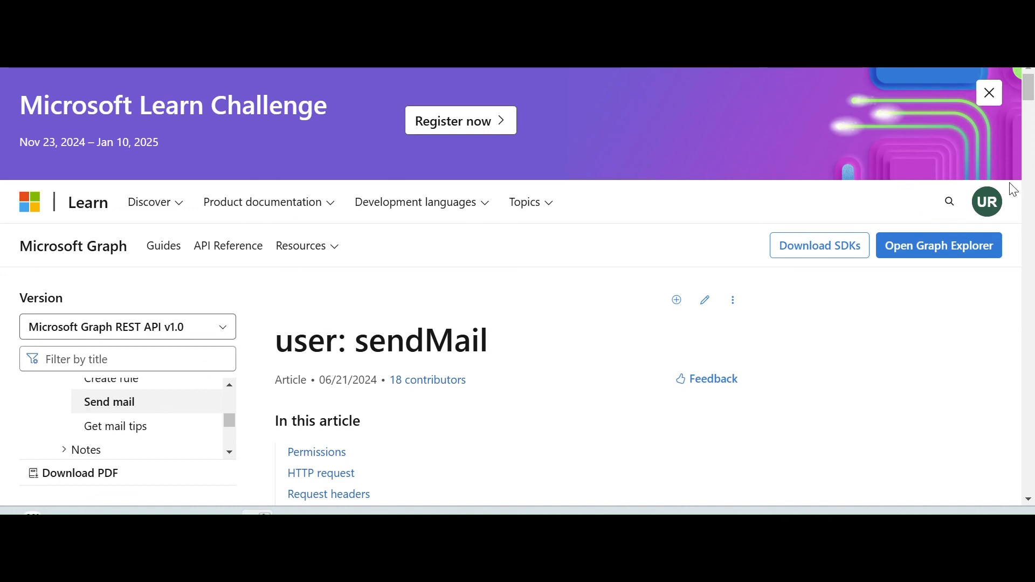
{"action": "left_click_drag", "start_coordinate": [1030, 97], "coordinate": [1030, 261]}
{"action": "left_click_drag", "start_coordinate": [298, 143], "coordinate": [357, 361]}
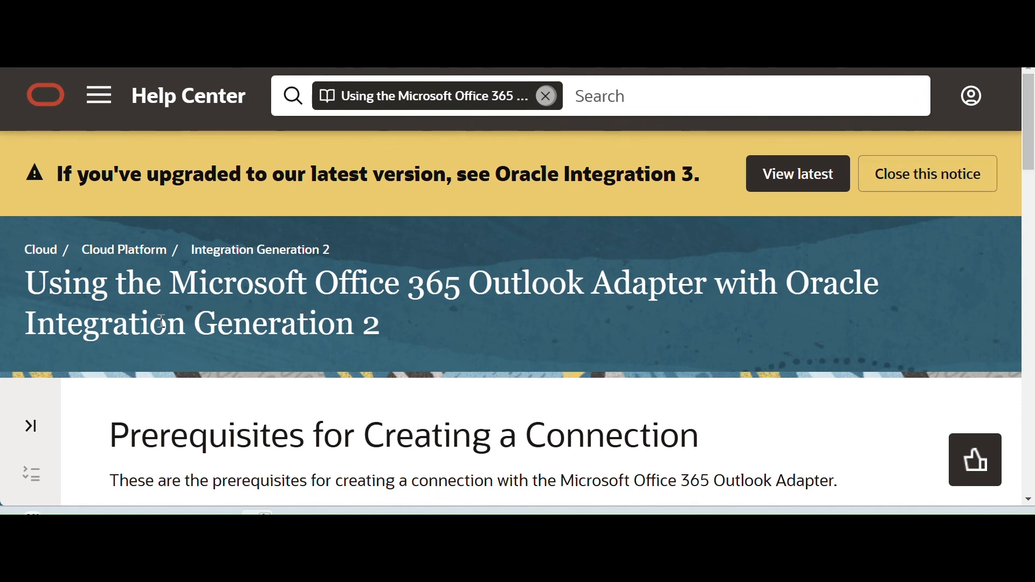
{"action": "left_click_drag", "start_coordinate": [1030, 122], "coordinate": [1030, 197]}
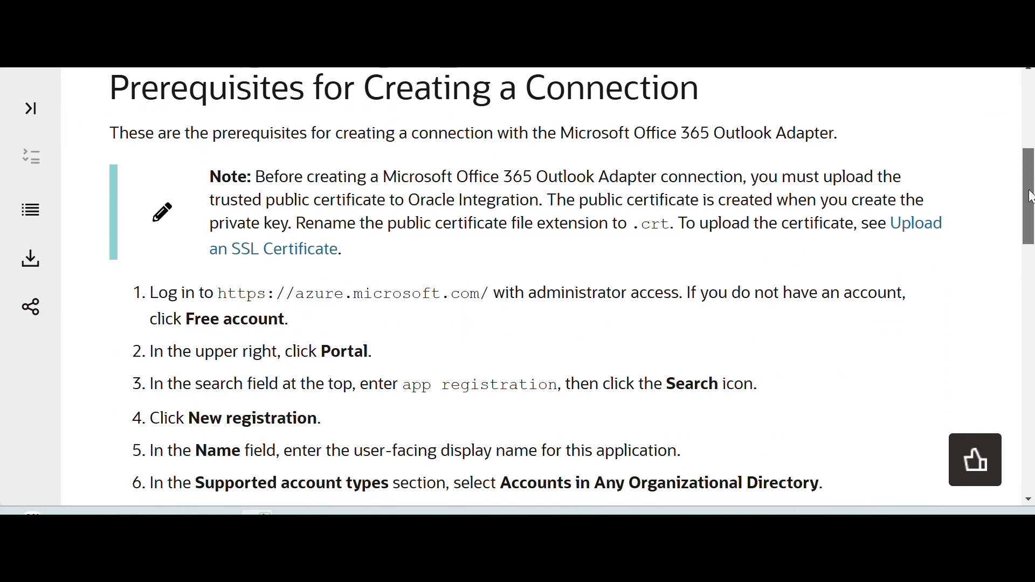